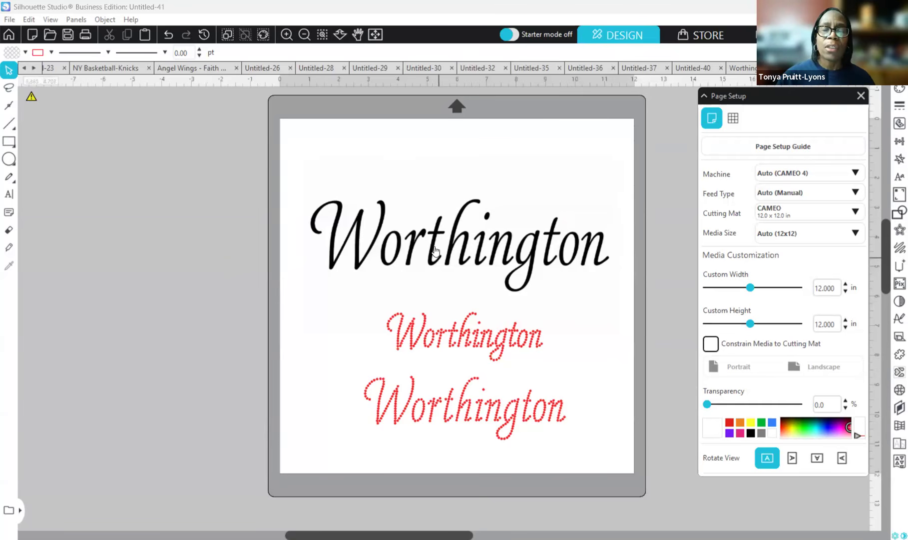
Move the black Worthington image up the page, above the two red rhinestone versions
{"action": "left_click_drag", "start_coordinate": [432, 251], "coordinate": [437, 223]}
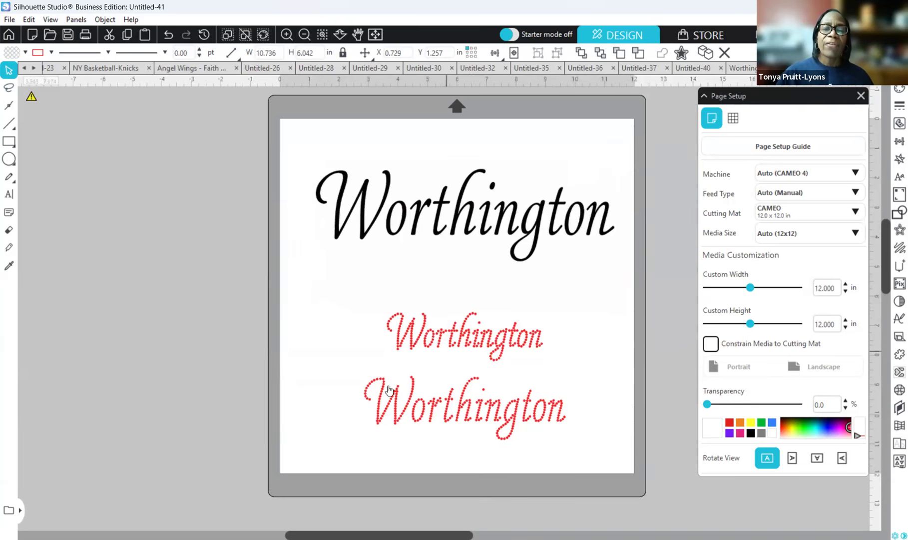
{"action": "left_click", "coordinate": [519, 403]}
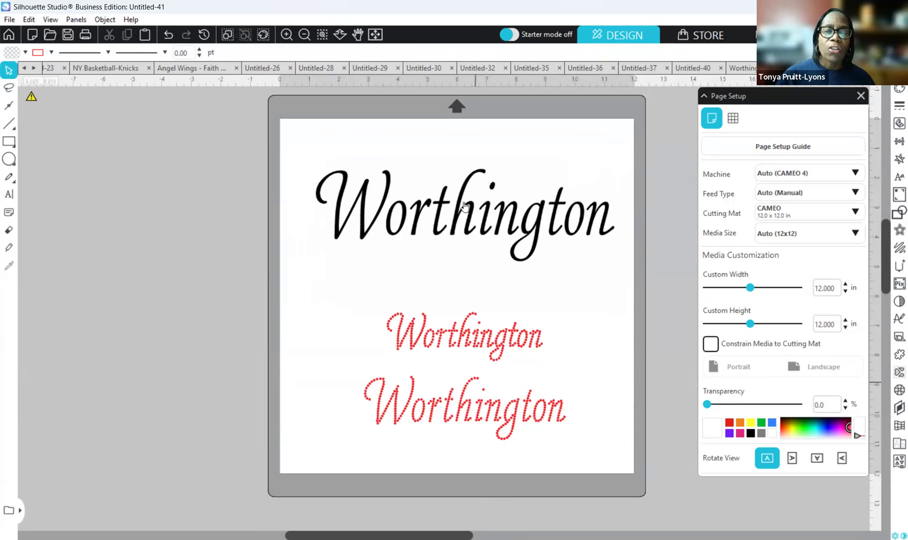
{"action": "left_click_drag", "start_coordinate": [462, 220], "coordinate": [456, 344]}
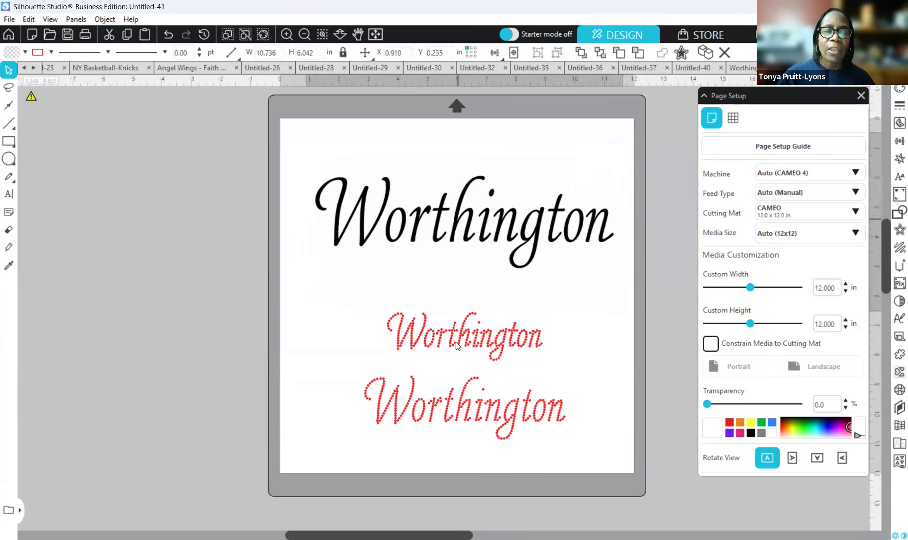
{"action": "left_click", "coordinate": [456, 342]}
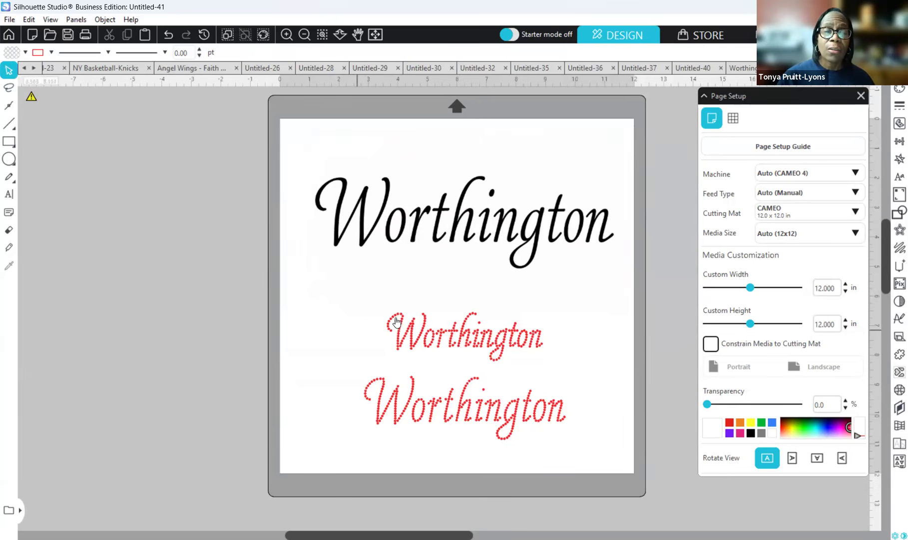
{"action": "left_click_drag", "start_coordinate": [357, 309], "coordinate": [355, 294]}
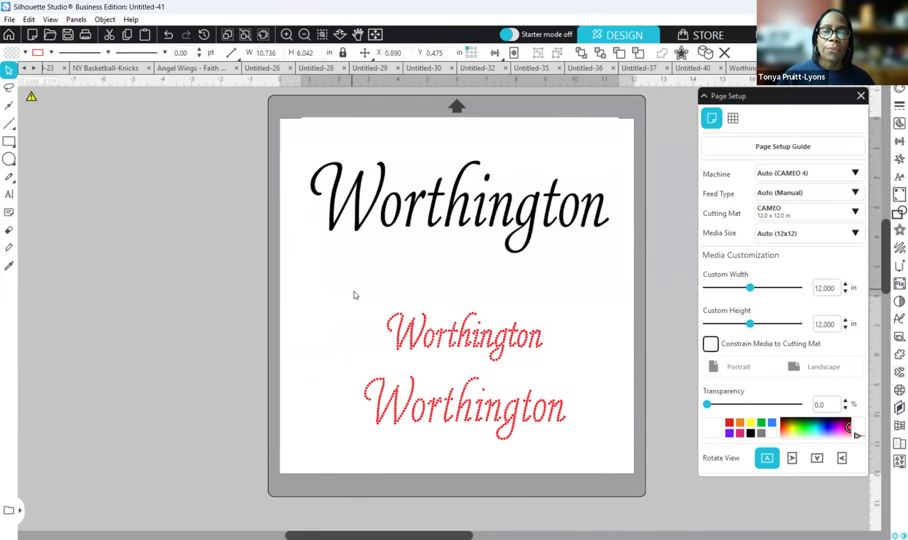
Move both red rhinestone Worthington designs together off the page to the left of the mat
{"action": "left_click", "coordinate": [541, 425]}
{"action": "left_click_drag", "start_coordinate": [542, 424], "coordinate": [519, 425]}
{"action": "left_click_drag", "start_coordinate": [102, 418], "coordinate": [6, 413]}
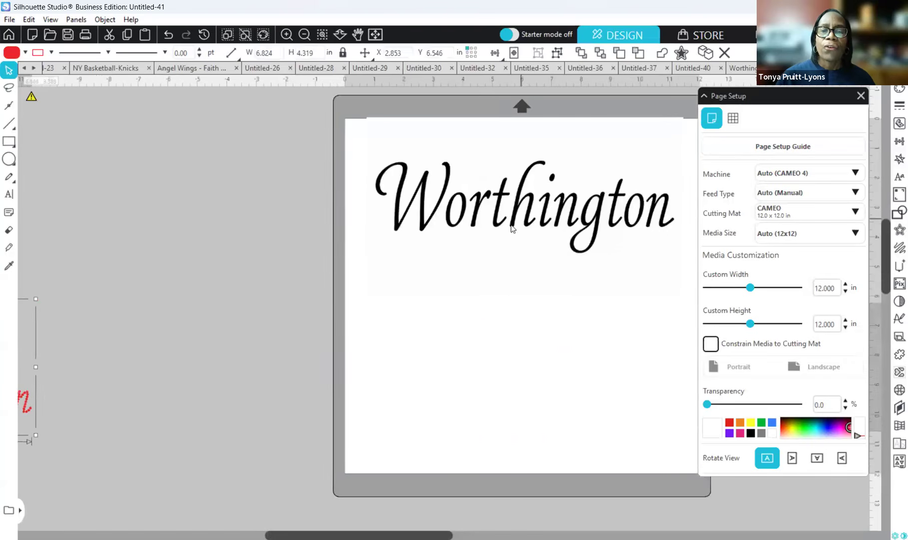
Reposition the black Worthington image near the middle of the page and close the page setup options
{"action": "left_click_drag", "start_coordinate": [513, 229], "coordinate": [532, 274]}
{"action": "left_click", "coordinate": [397, 528]}
{"action": "left_click_drag", "start_coordinate": [397, 535], "coordinate": [432, 535]}
{"action": "left_click_drag", "start_coordinate": [453, 259], "coordinate": [433, 256]}
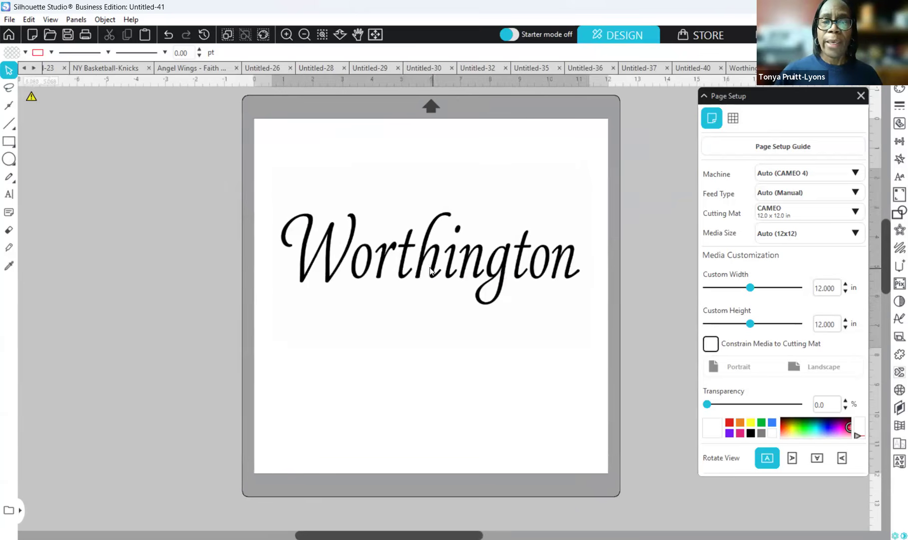
{"action": "left_click_drag", "start_coordinate": [434, 272], "coordinate": [430, 272]}
{"action": "left_click", "coordinate": [597, 247]}
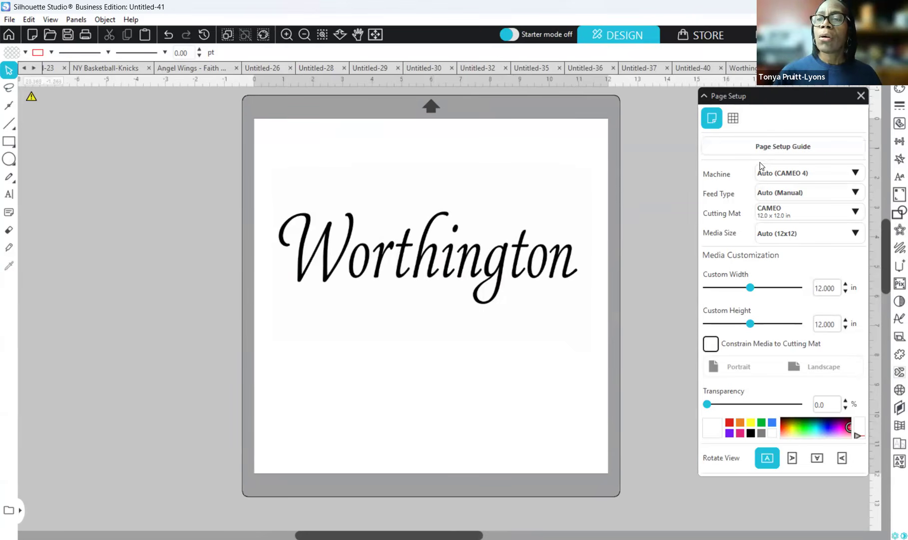
{"action": "left_click", "coordinate": [860, 96]}
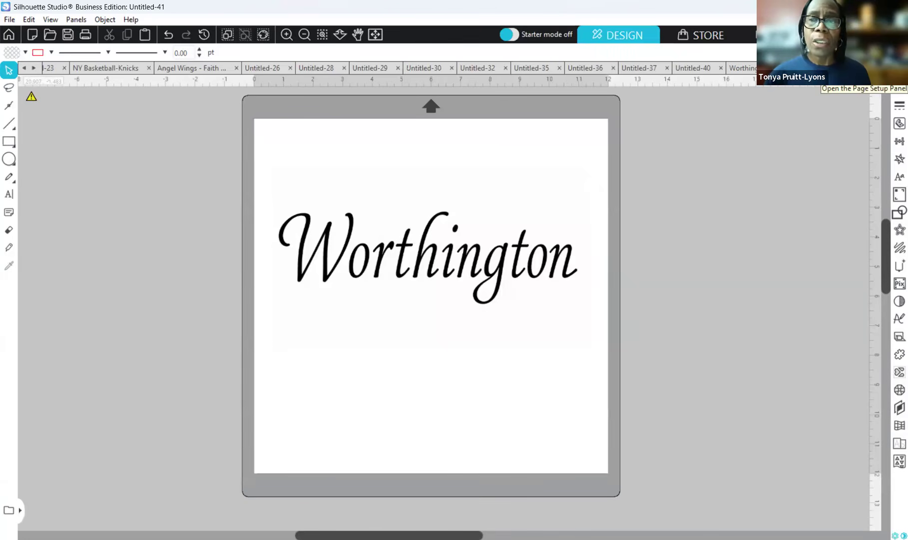
Open the trace options and examine the available trace modes, returning to Select Trace Area mode
{"action": "left_click", "coordinate": [894, 128]}
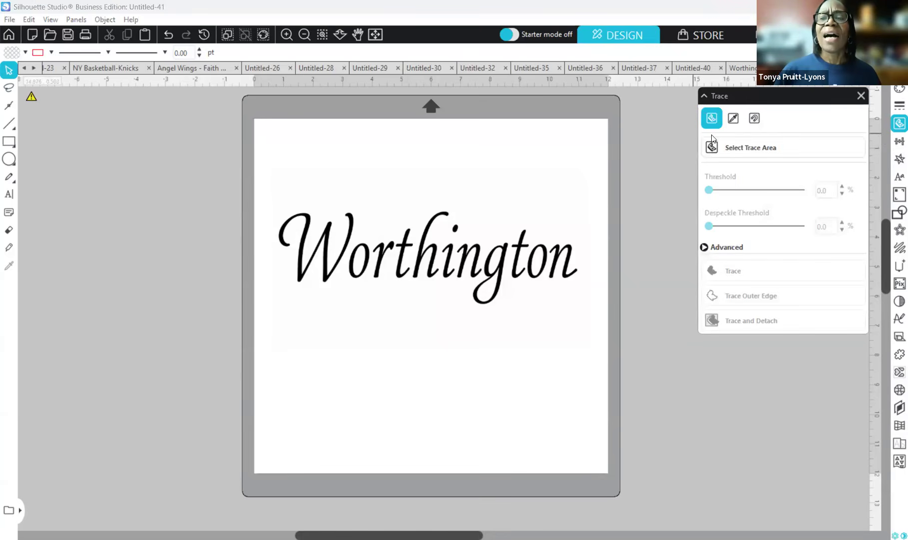
{"action": "left_click", "coordinate": [715, 152]}
{"action": "left_click", "coordinate": [731, 150]}
{"action": "left_click", "coordinate": [732, 150]}
{"action": "left_click", "coordinate": [733, 118]}
{"action": "left_click", "coordinate": [738, 149]}
{"action": "left_click", "coordinate": [755, 123]}
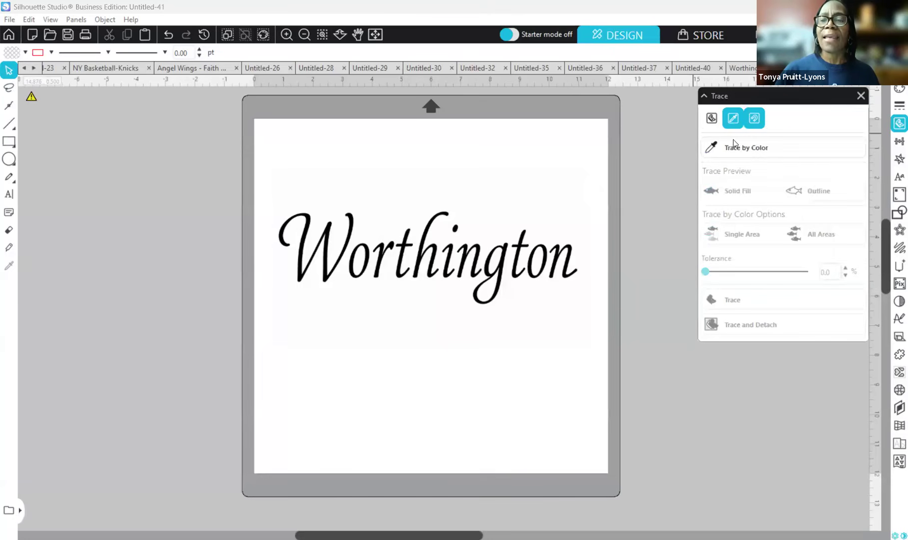
{"action": "left_click", "coordinate": [712, 121]}
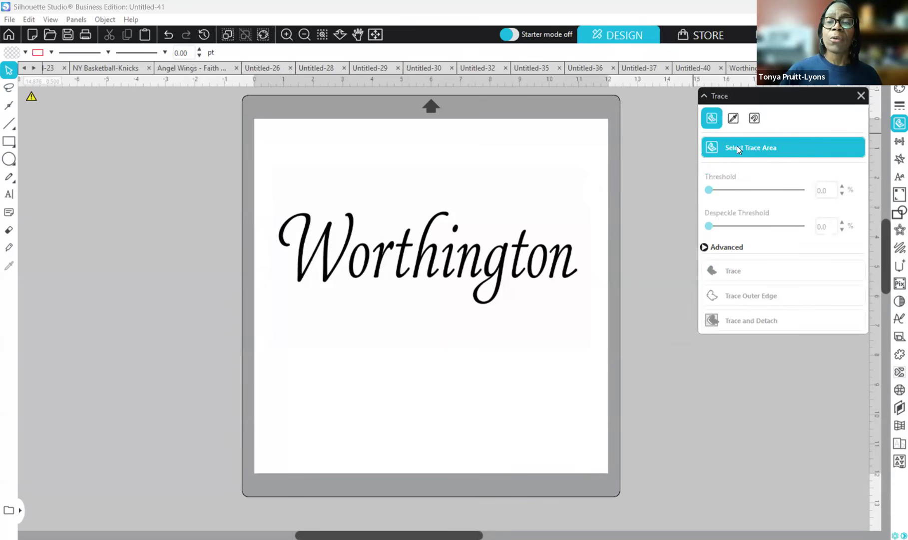
Mark a trace area of about 10.8 by 4.3 in around the Worthington image and trace it
{"action": "left_click", "coordinate": [738, 145]}
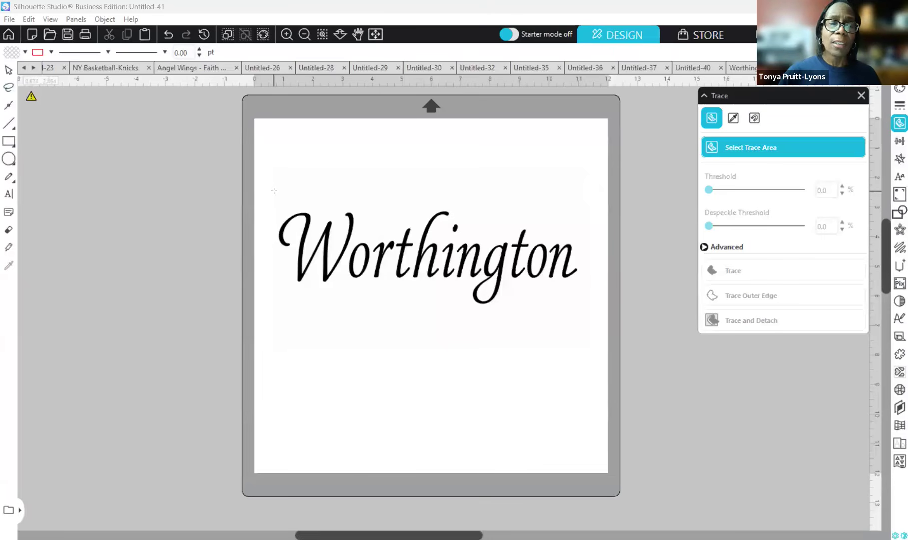
{"action": "mouse_move", "coordinate": [274, 192]}
{"action": "left_mouse_down"}
{"action": "mouse_move", "coordinate": [293, 298]}
{"action": "mouse_move", "coordinate": [345, 324]}
{"action": "mouse_move", "coordinate": [605, 323]}
{"action": "mouse_move", "coordinate": [595, 325]}
{"action": "left_mouse_up"}
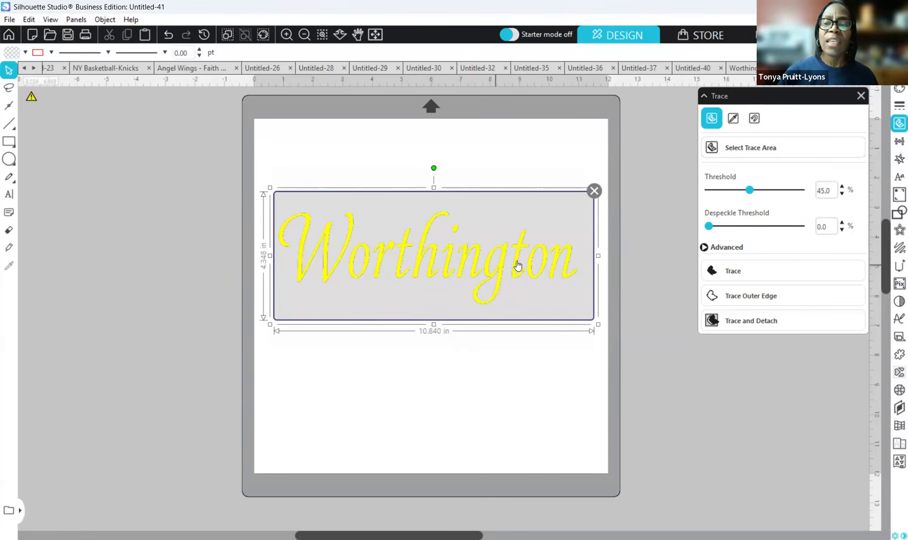
{"action": "left_click", "coordinate": [740, 270]}
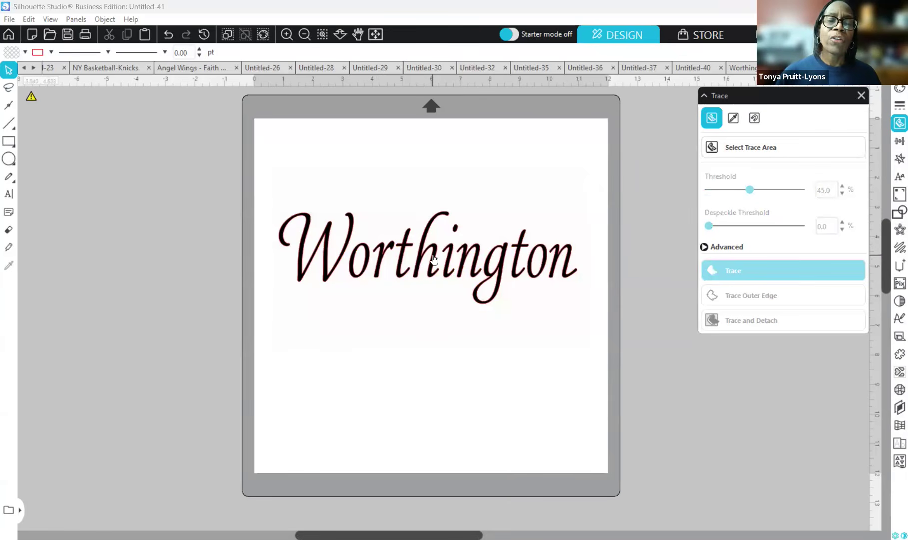
Move the original black Worthington image off the page to the left, leaving only the traced outline there
{"action": "left_click", "coordinate": [432, 279]}
{"action": "mouse_move", "coordinate": [432, 278]}
{"action": "left_mouse_down"}
{"action": "mouse_move", "coordinate": [418, 324]}
{"action": "mouse_move", "coordinate": [351, 366]}
{"action": "mouse_move", "coordinate": [256, 366]}
{"action": "mouse_move", "coordinate": [52, 341]}
{"action": "mouse_move", "coordinate": [14, 329]}
{"action": "mouse_move", "coordinate": [12, 321]}
{"action": "mouse_move", "coordinate": [25, 321]}
{"action": "left_mouse_up"}
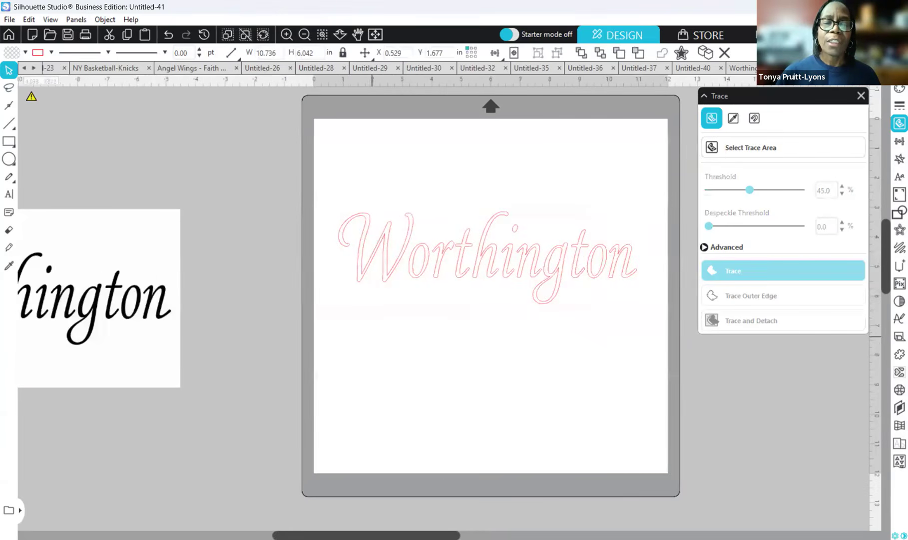
{"action": "left_click", "coordinate": [432, 355]}
{"action": "scroll", "coordinate": [426, 354], "scroll_direction": "right", "scroll_amount": 2}
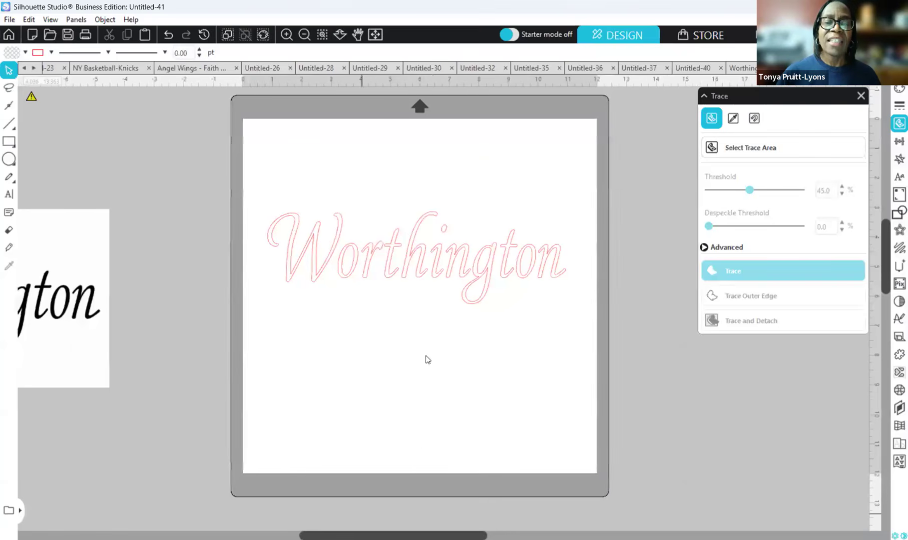
Select the traced Worthington outline, close the trace options and open the Rhinestones settings
{"action": "left_click", "coordinate": [480, 260]}
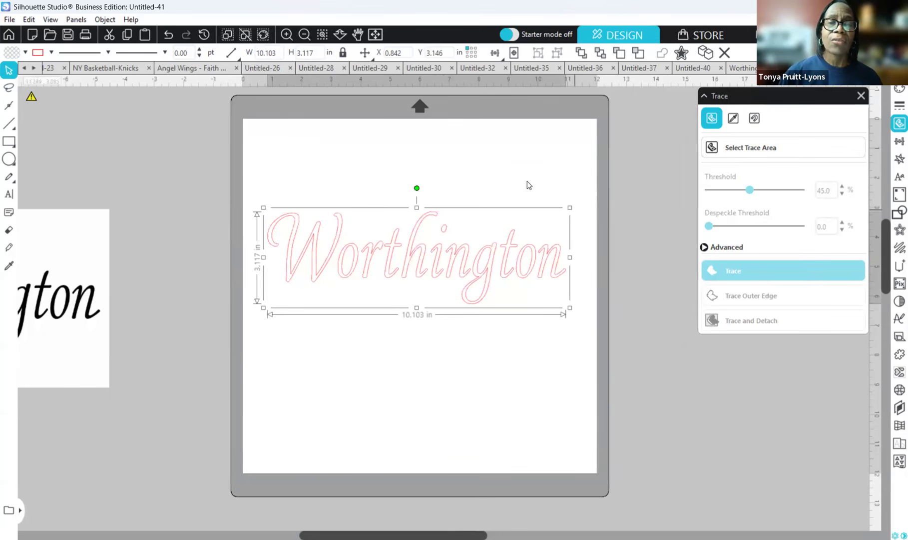
{"action": "left_click", "coordinate": [860, 96]}
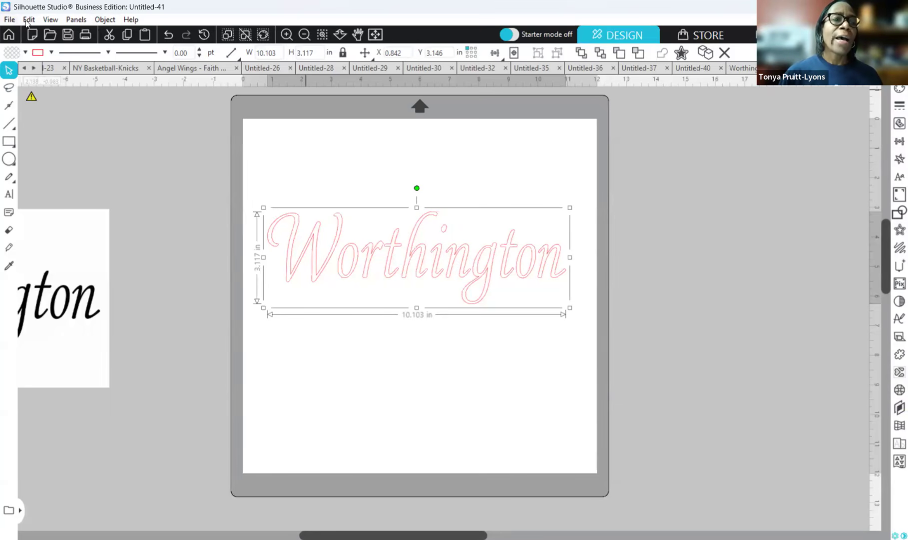
{"action": "left_click", "coordinate": [77, 19]}
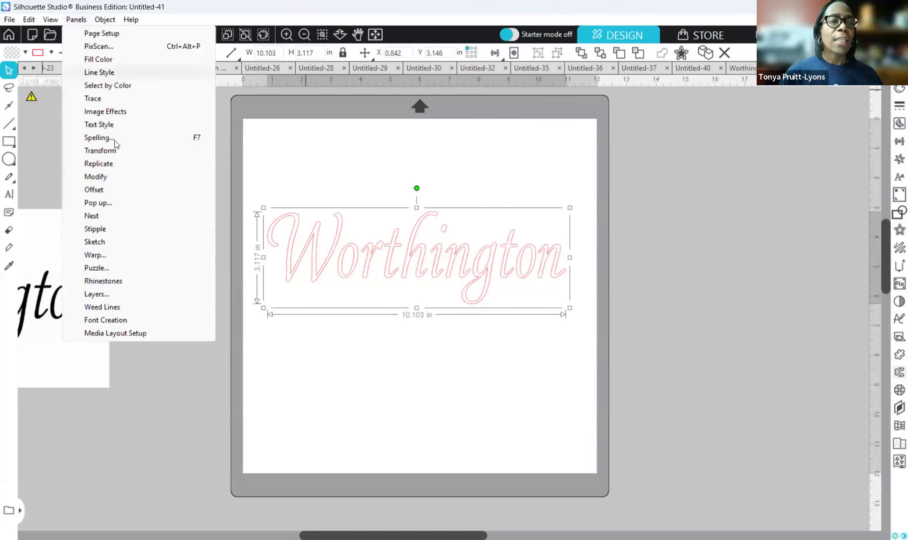
{"action": "left_click", "coordinate": [123, 284]}
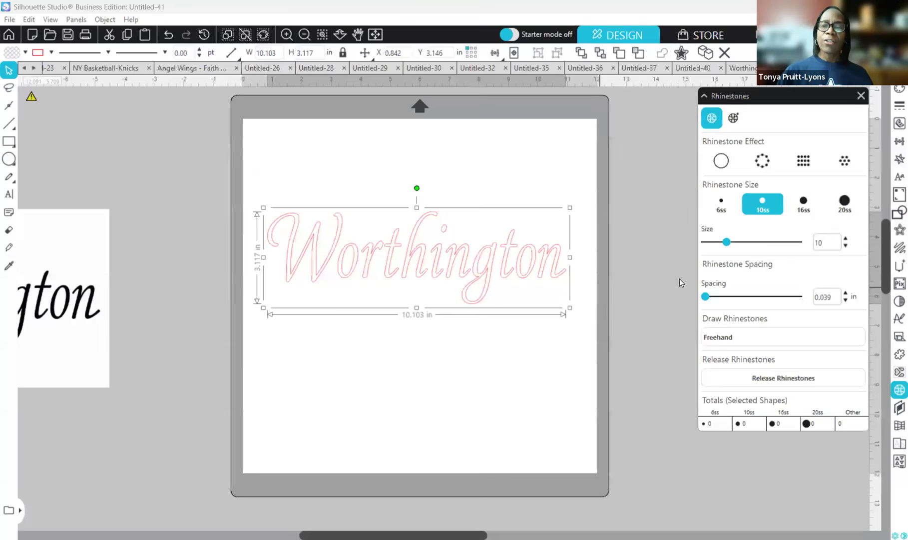
Go through the rhinestone effects, including Linear Fill, and apply the one that places stones along the outline of Worthington
{"action": "left_click", "coordinate": [731, 166]}
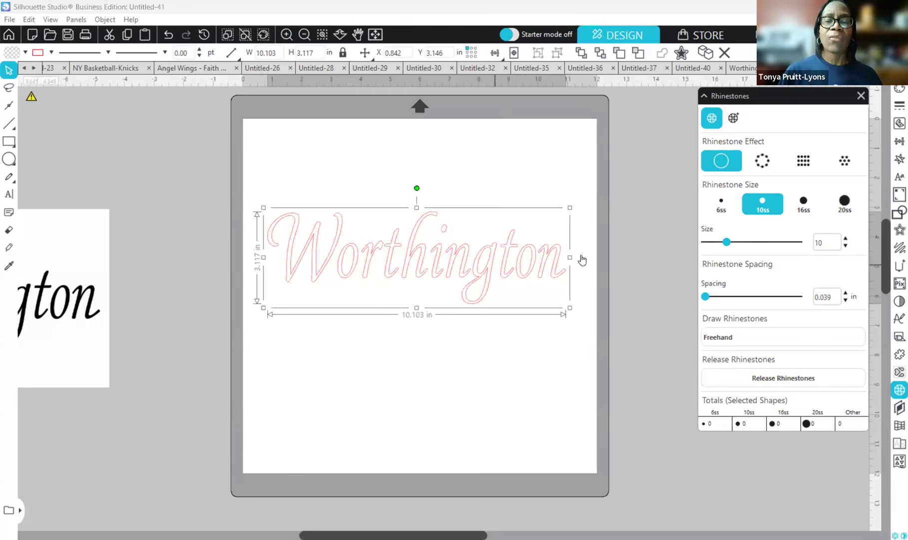
{"action": "left_click", "coordinate": [801, 159]}
{"action": "left_click", "coordinate": [761, 159]}
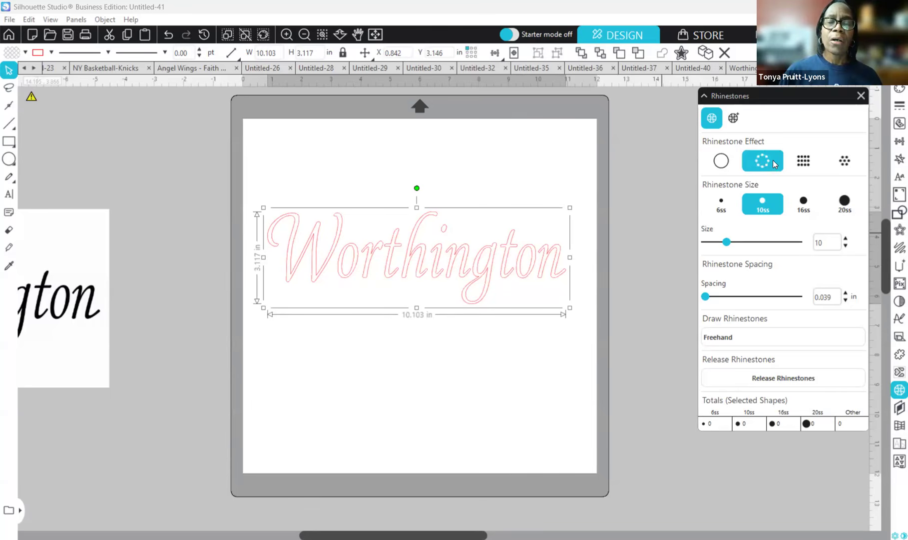
{"action": "left_click", "coordinate": [804, 162]}
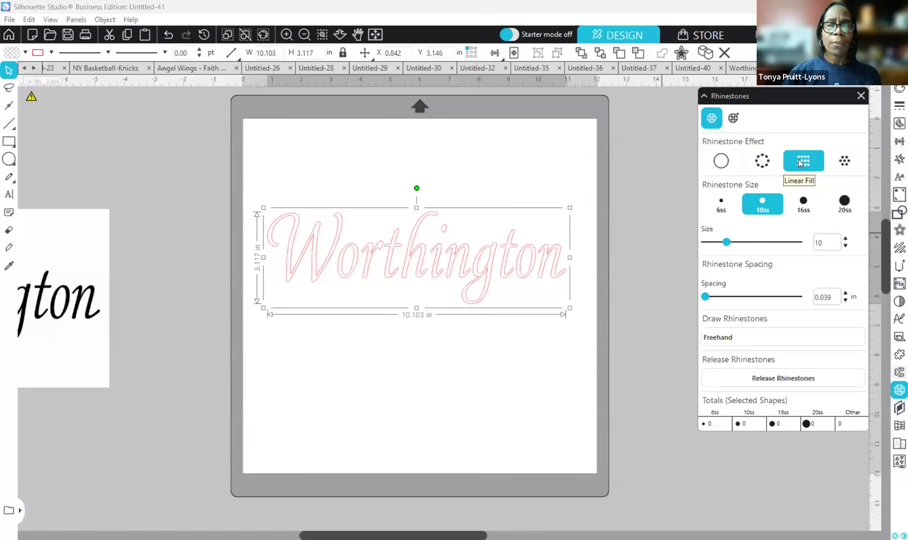
{"action": "left_click", "coordinate": [843, 161]}
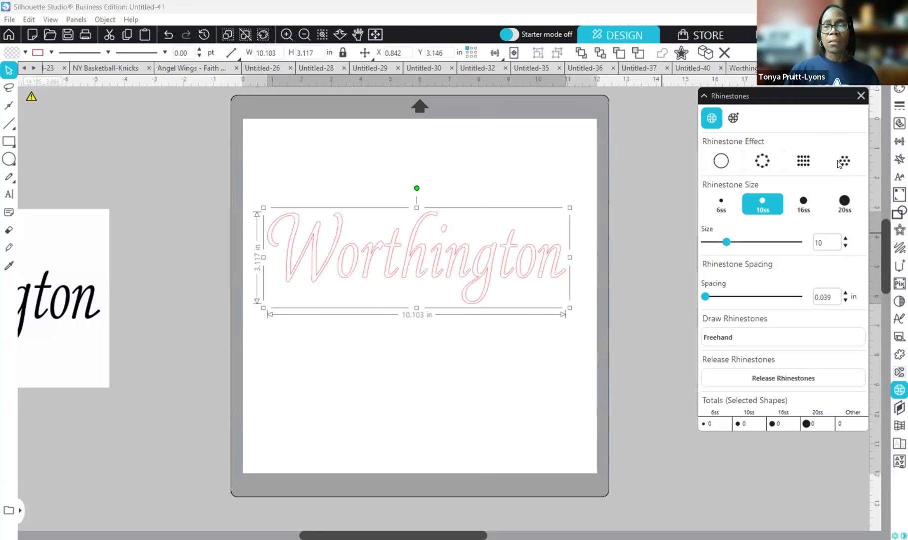
{"action": "left_click", "coordinate": [766, 163]}
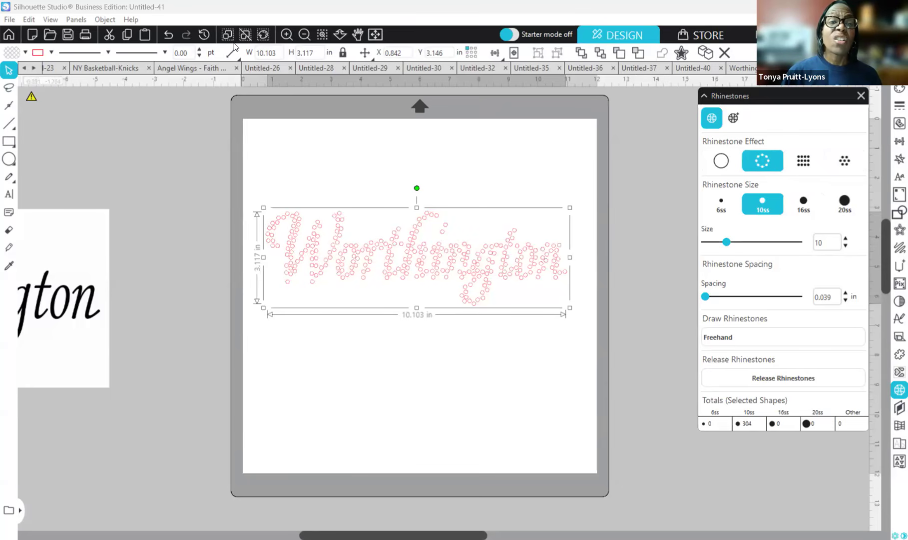
Try the 6ss, 16ss and 20ss rhinestone sizes on the Worthington lettering
{"action": "left_click", "coordinate": [288, 40]}
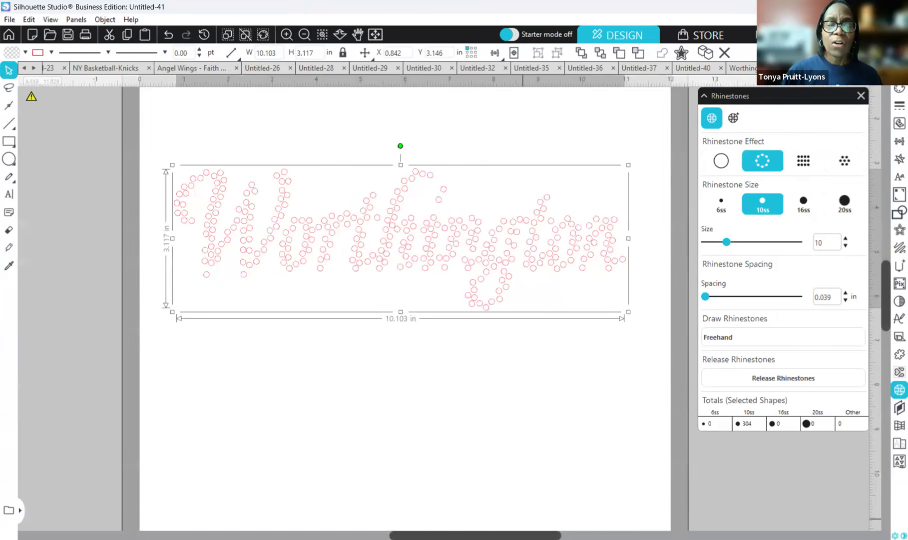
{"action": "left_click_drag", "start_coordinate": [523, 535], "coordinate": [511, 535]}
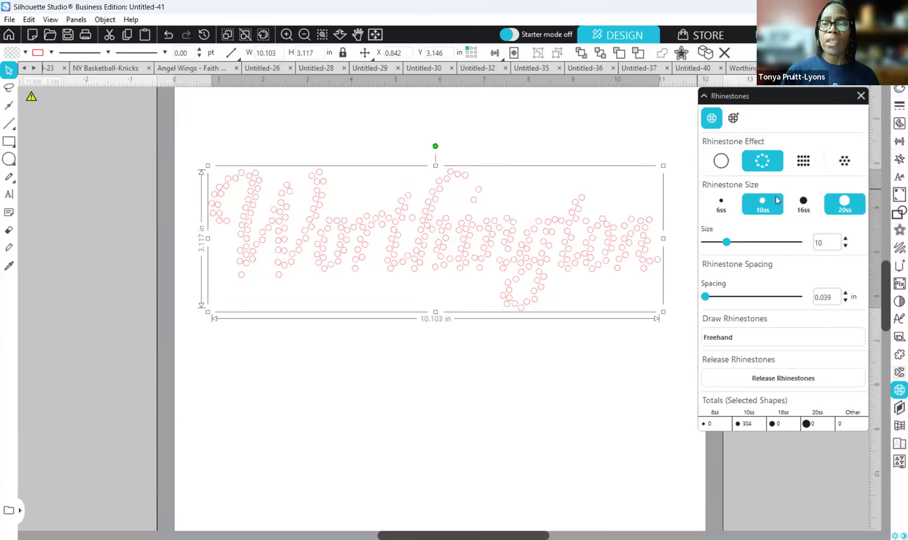
{"action": "left_click", "coordinate": [721, 206]}
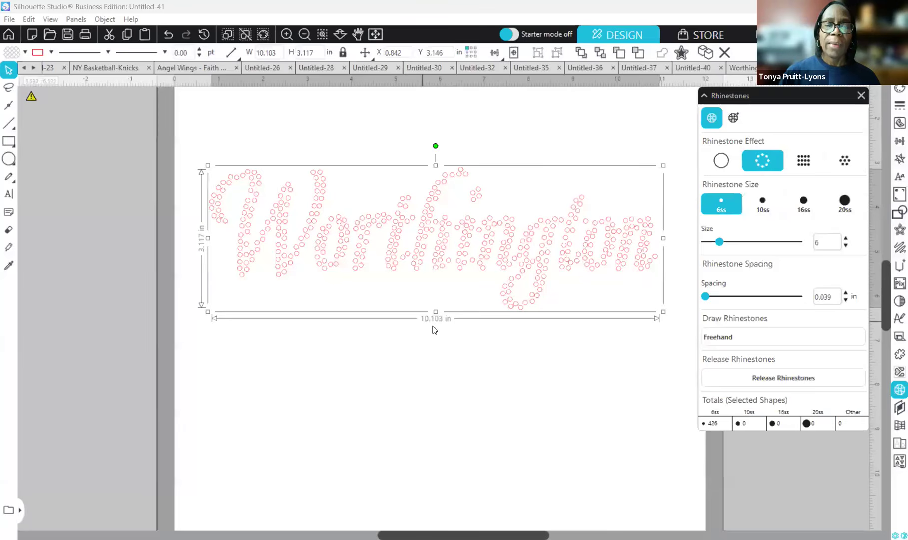
{"action": "left_click", "coordinate": [808, 204]}
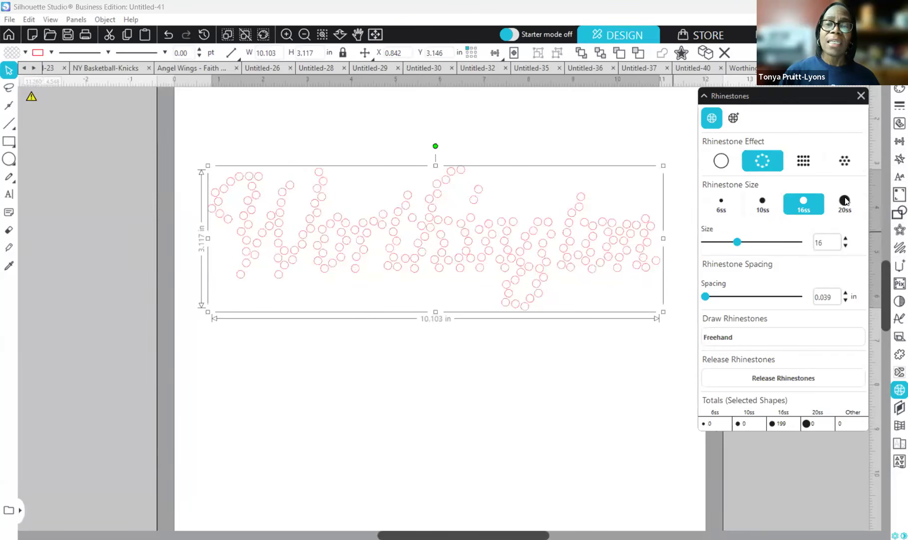
{"action": "left_click", "coordinate": [844, 203]}
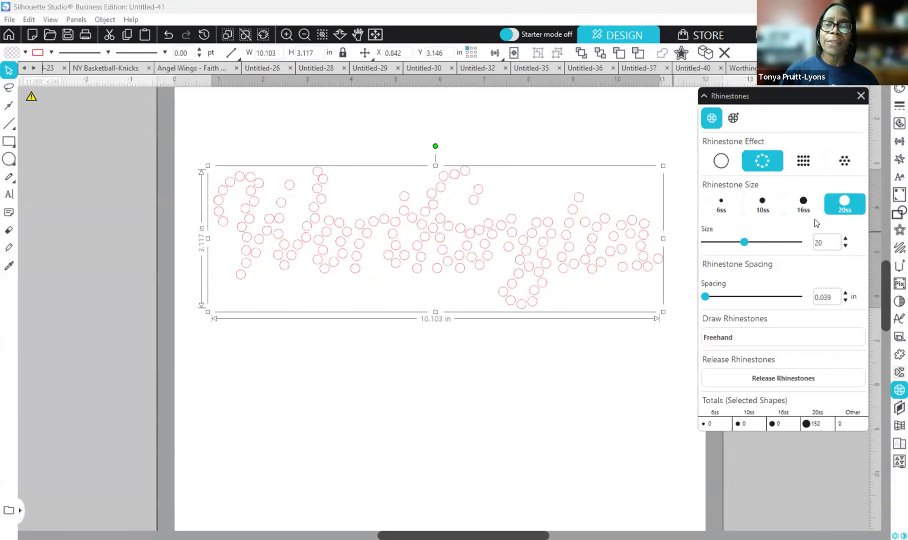
Set the Worthington rhinestones to size 10ss with a spacing of 0.020 in
{"action": "left_click", "coordinate": [763, 205]}
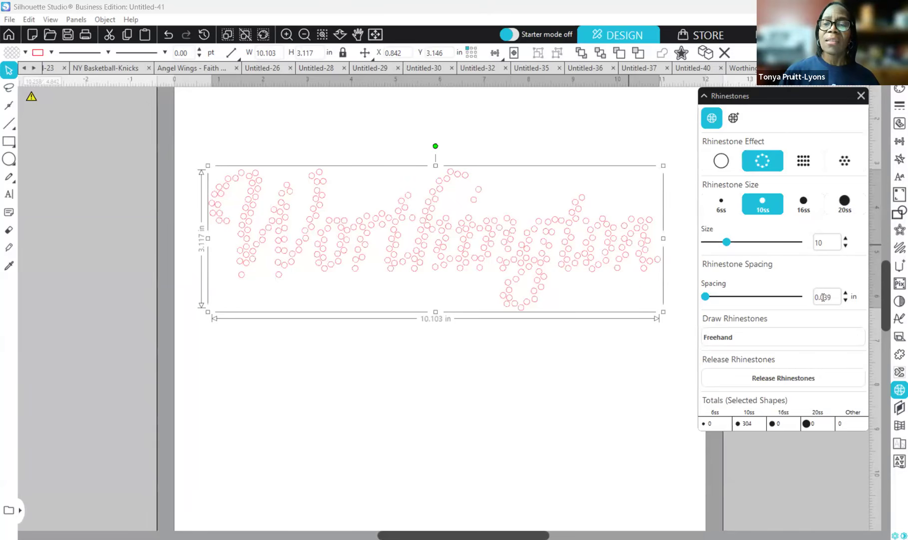
{"action": "left_click_drag", "start_coordinate": [823, 297], "coordinate": [832, 298]}
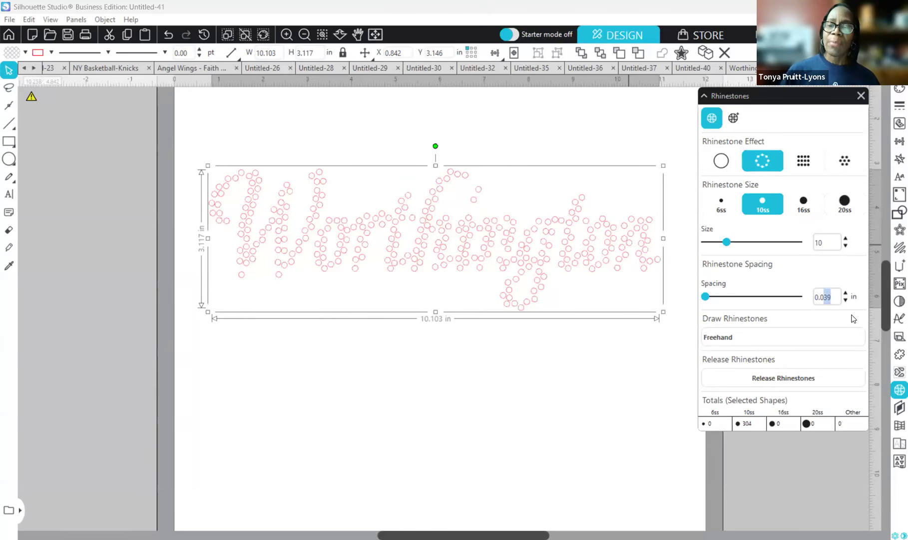
{"action": "type", "text": "20"}
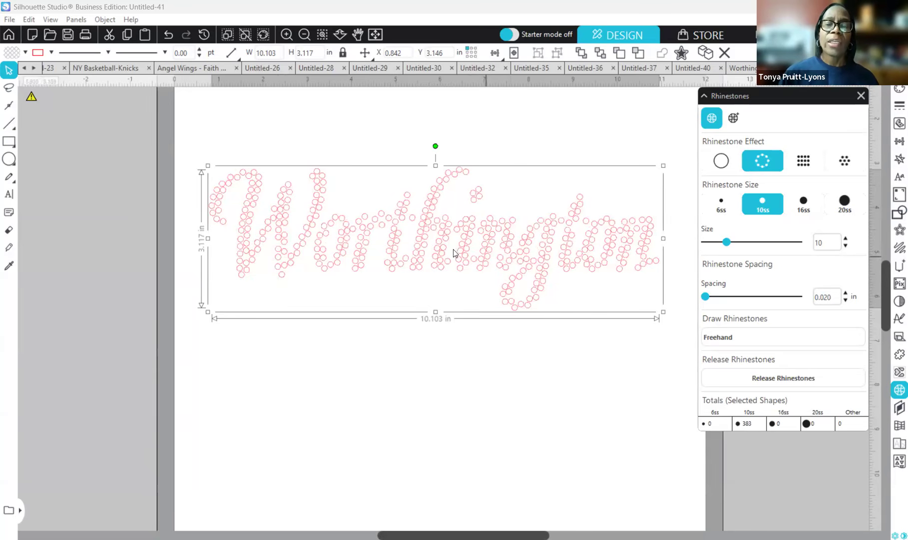
Fill the Worthington rhinestones with yellow (F7EF28) and close the fill settings
{"action": "left_click", "coordinate": [896, 90]}
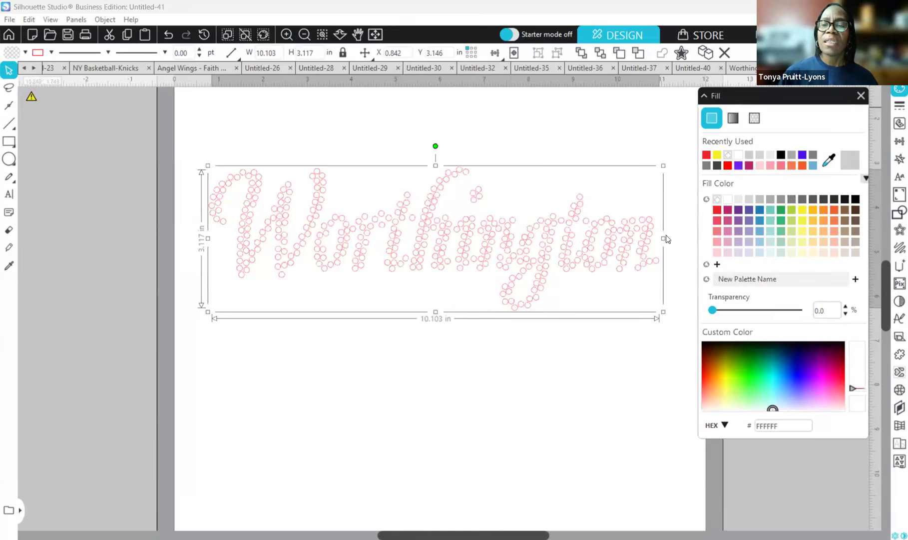
{"action": "left_click", "coordinate": [802, 210]}
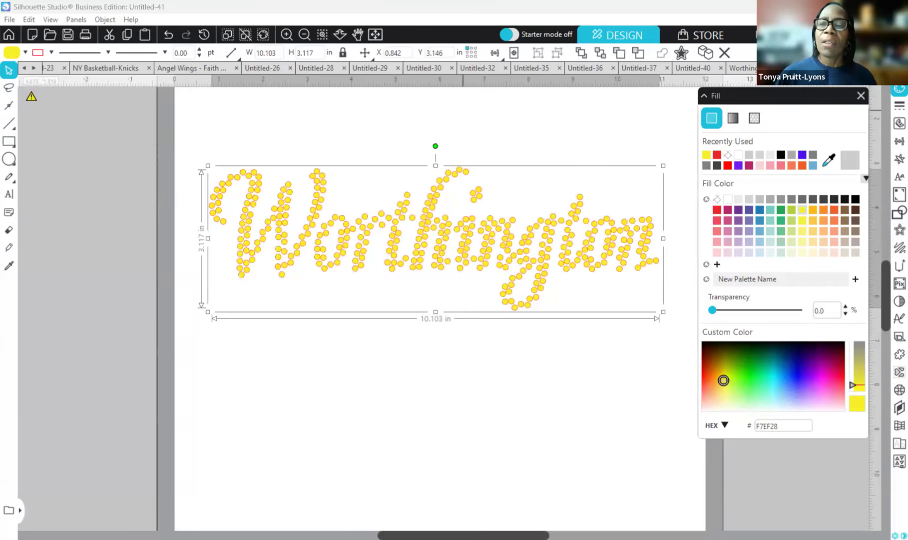
{"action": "left_click", "coordinate": [861, 96]}
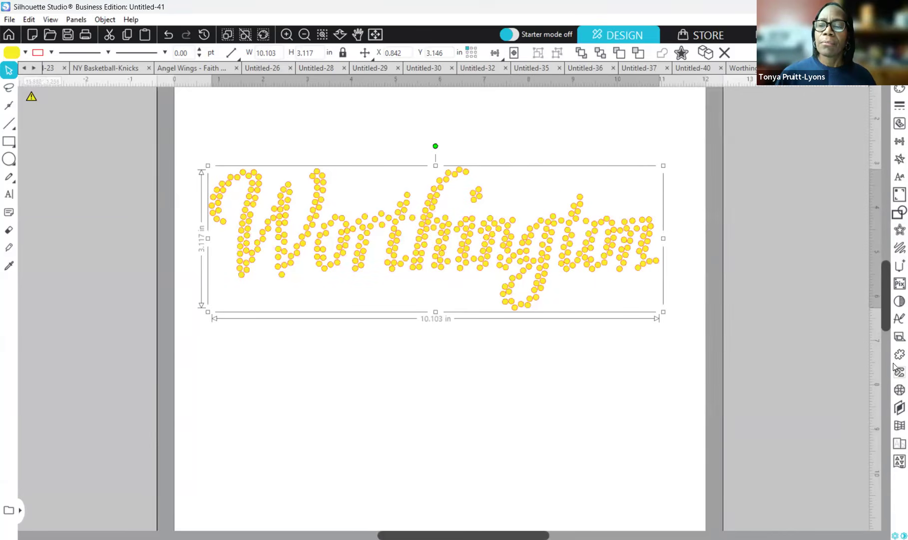
Reopen the Rhinestones settings, scale the Worthington design down to about 9.53 in wide and move it slightly further into the page
{"action": "left_click", "coordinate": [895, 388]}
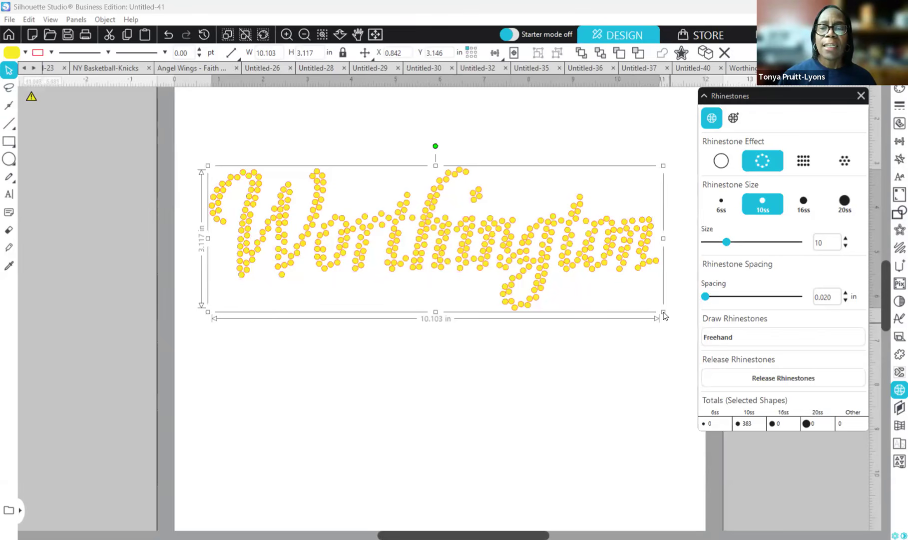
{"action": "left_click_drag", "start_coordinate": [662, 311], "coordinate": [638, 296]}
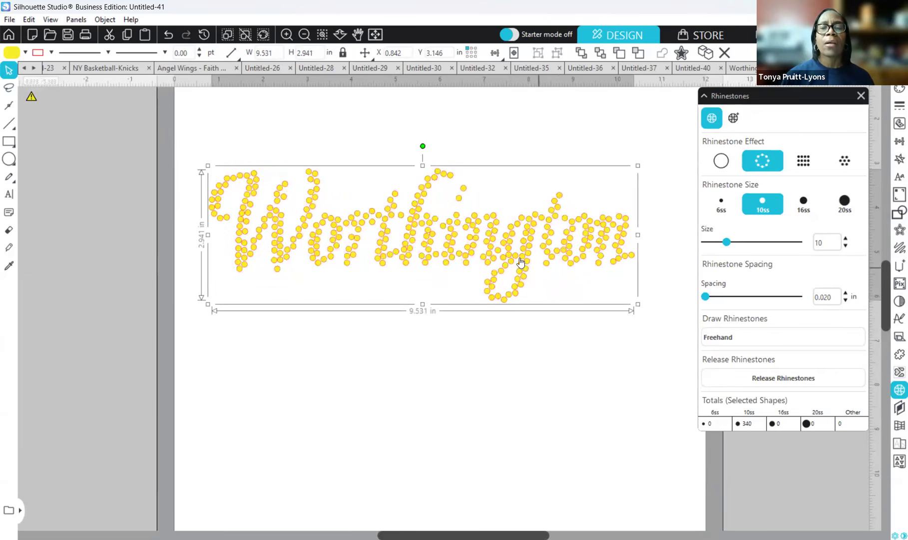
{"action": "left_click_drag", "start_coordinate": [530, 268], "coordinate": [542, 292]}
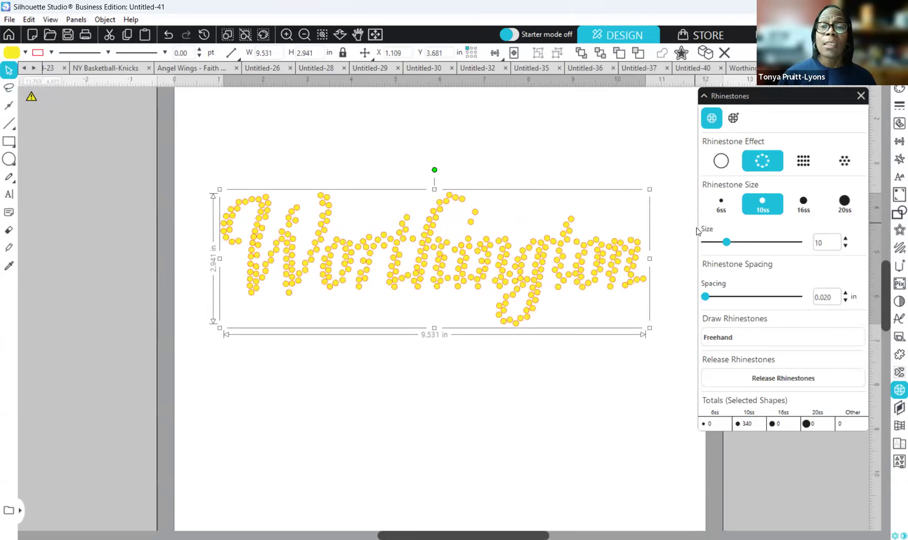
Compare the Edge and fill rhinestone effects on the Worthington lettering and apply the grid-like Linear Fill
{"action": "left_click", "coordinate": [810, 160]}
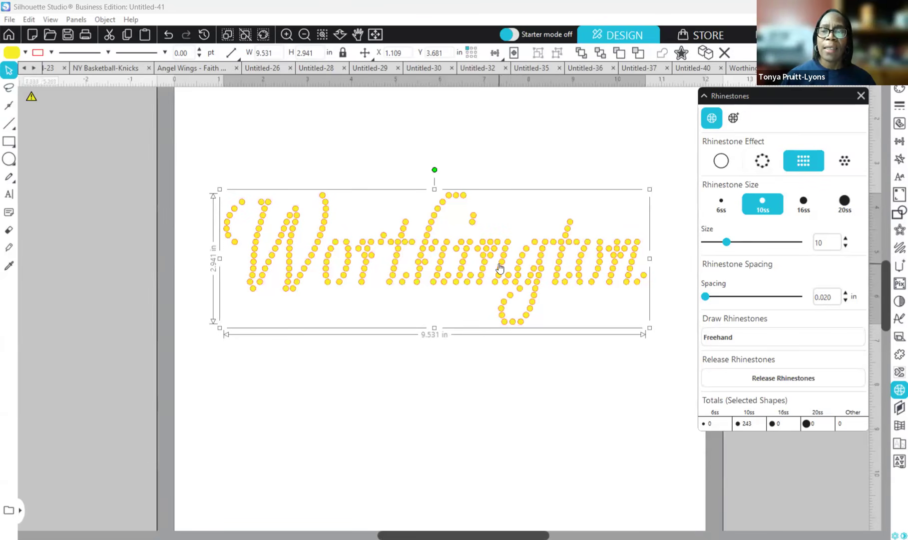
{"action": "left_click", "coordinate": [845, 162]}
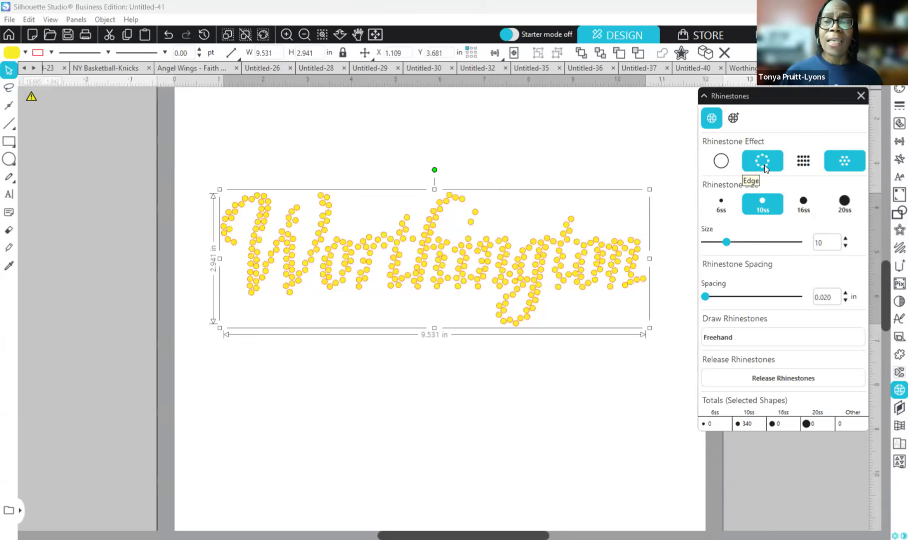
{"action": "left_click", "coordinate": [798, 162]}
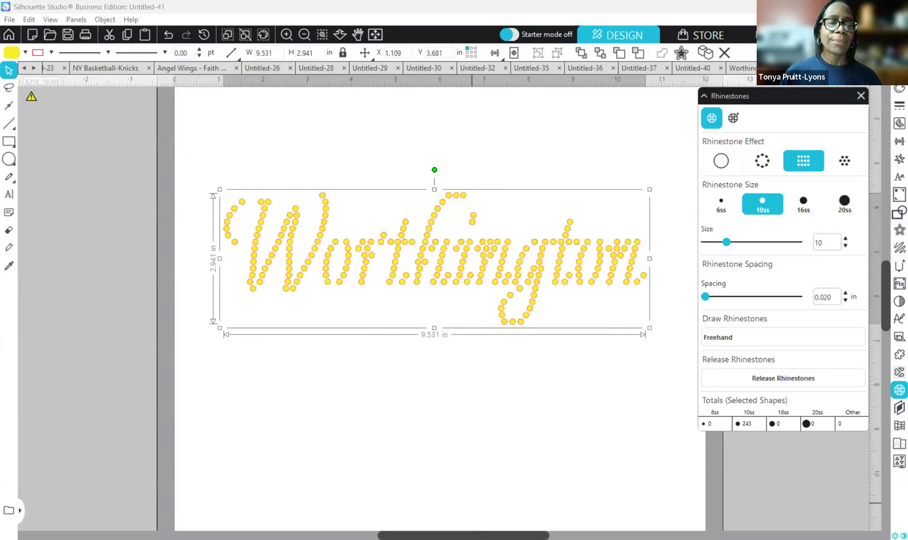
Bring the original black Worthington image from beside the page and place it behind the rhinestone lettering
{"action": "scroll", "coordinate": [75, 415], "scroll_direction": "left", "scroll_amount": 3}
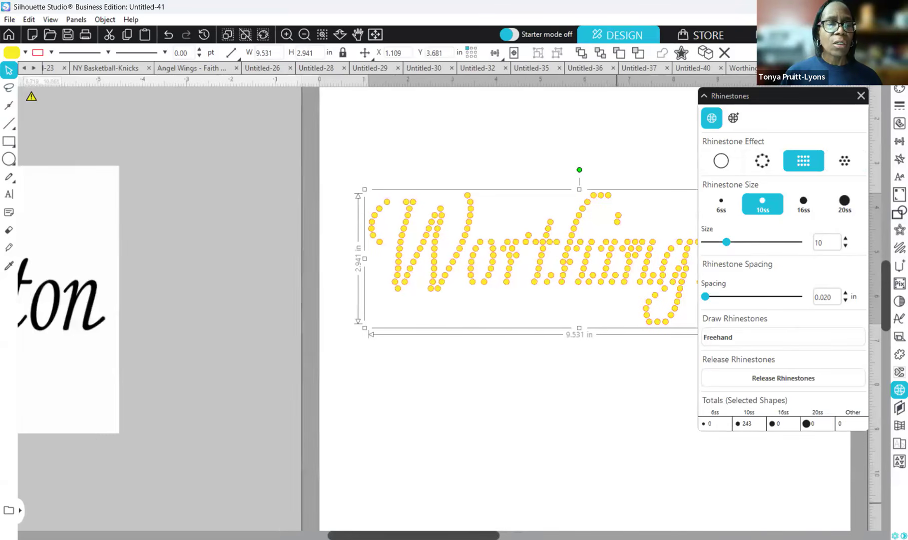
{"action": "left_click_drag", "start_coordinate": [75, 415], "coordinate": [721, 416]}
{"action": "left_click", "coordinate": [661, 497]}
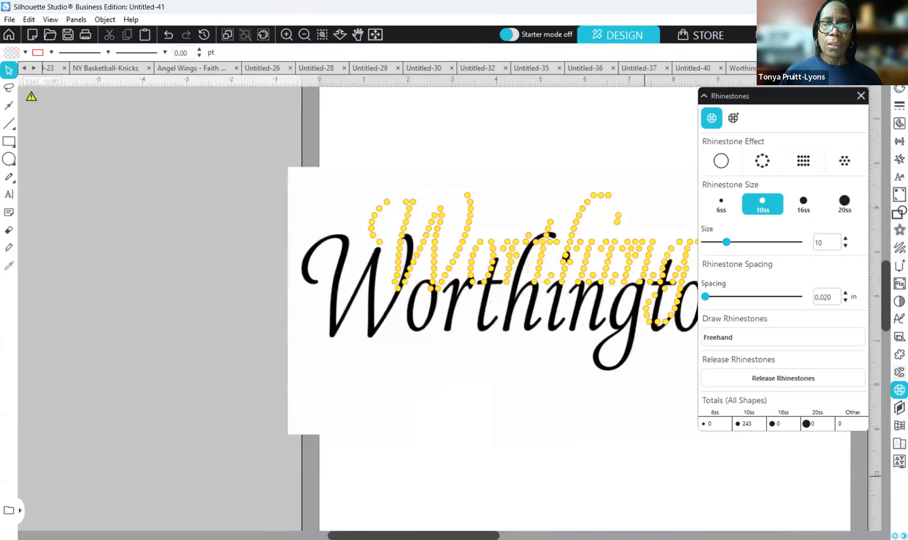
{"action": "scroll", "coordinate": [391, 384], "scroll_direction": "right", "scroll_amount": 3}
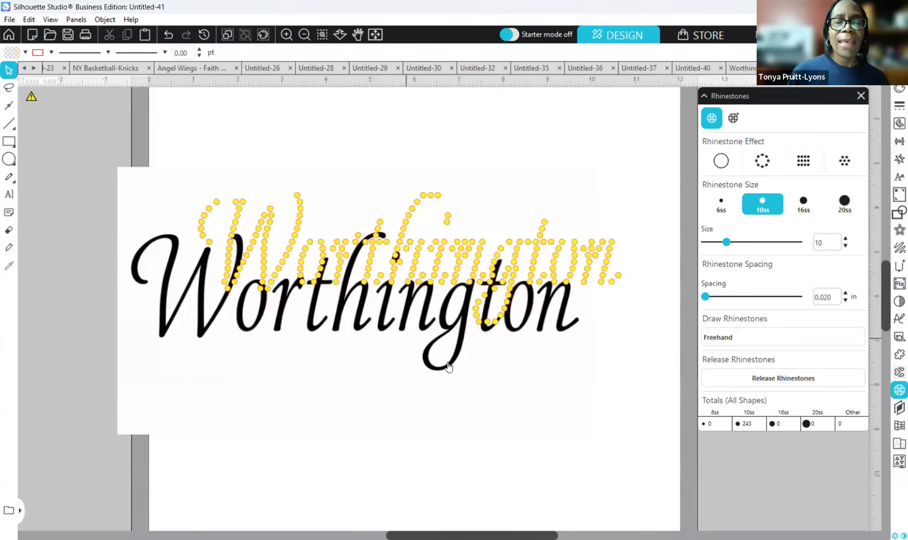
{"action": "left_click_drag", "start_coordinate": [462, 363], "coordinate": [506, 326]}
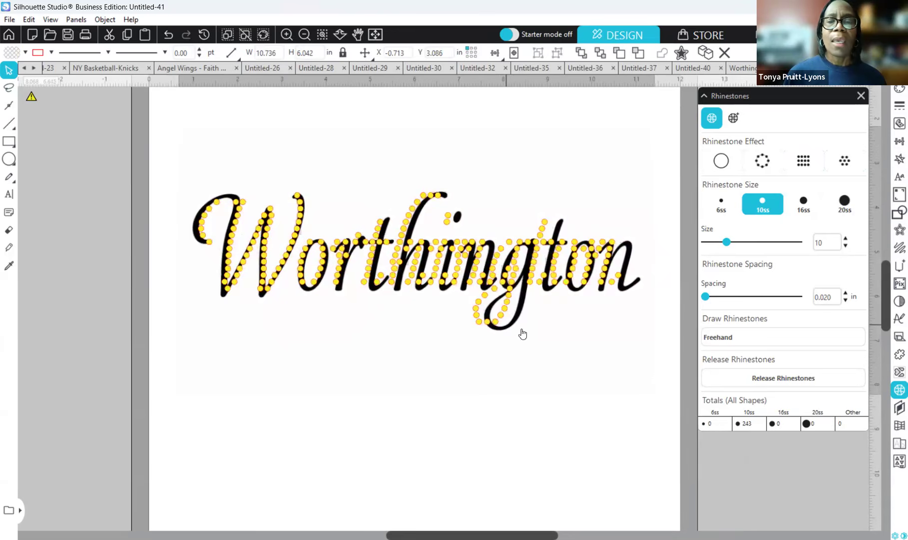
Scale the black Worthington image down to about 10.19 in wide and nudge it until its strokes line up with the rhinestones
{"action": "left_click", "coordinate": [633, 289]}
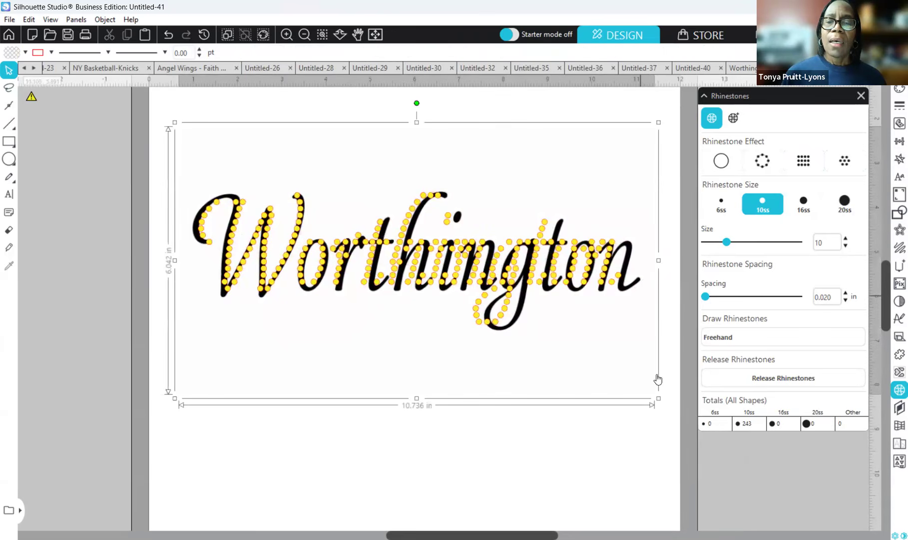
{"action": "left_click_drag", "start_coordinate": [659, 397], "coordinate": [639, 393]}
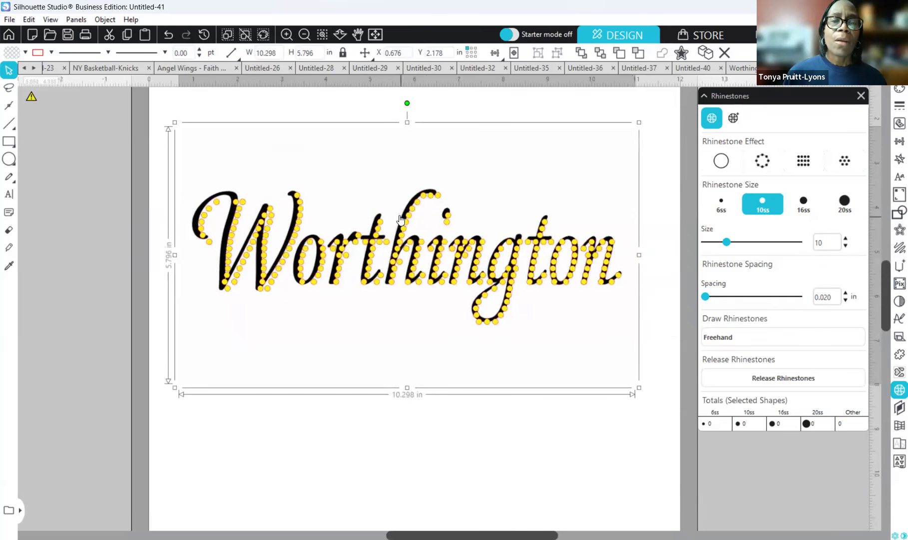
{"action": "left_click_drag", "start_coordinate": [403, 220], "coordinate": [406, 221]}
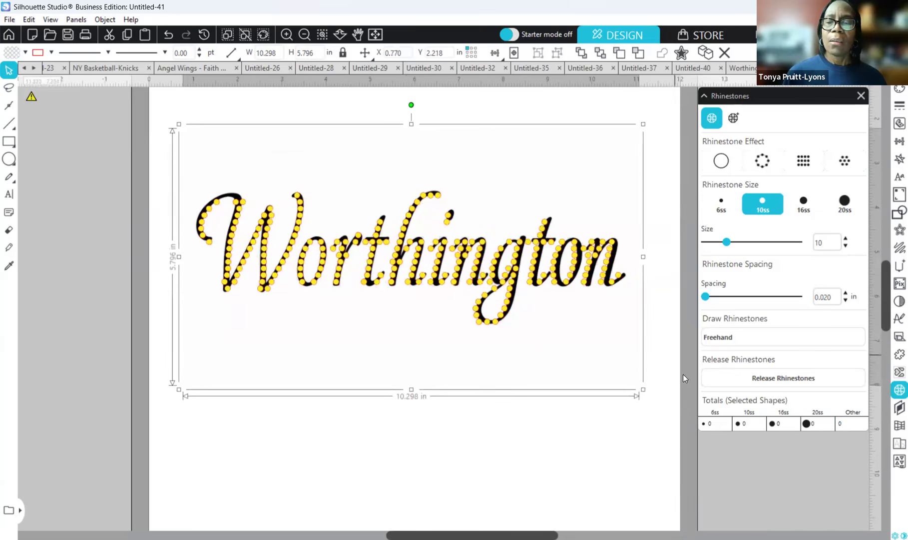
{"action": "left_click_drag", "start_coordinate": [644, 391], "coordinate": [639, 392]}
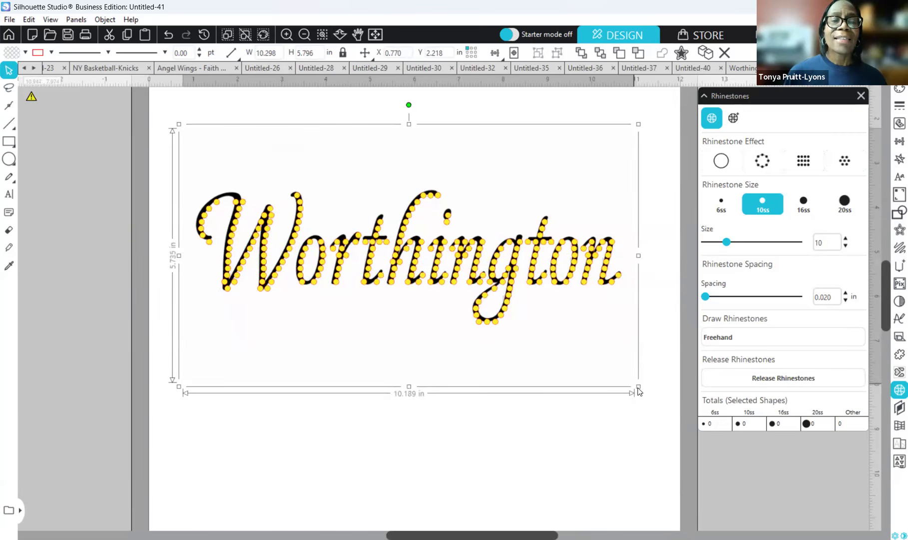
{"action": "left_click_drag", "start_coordinate": [639, 391], "coordinate": [639, 391]}
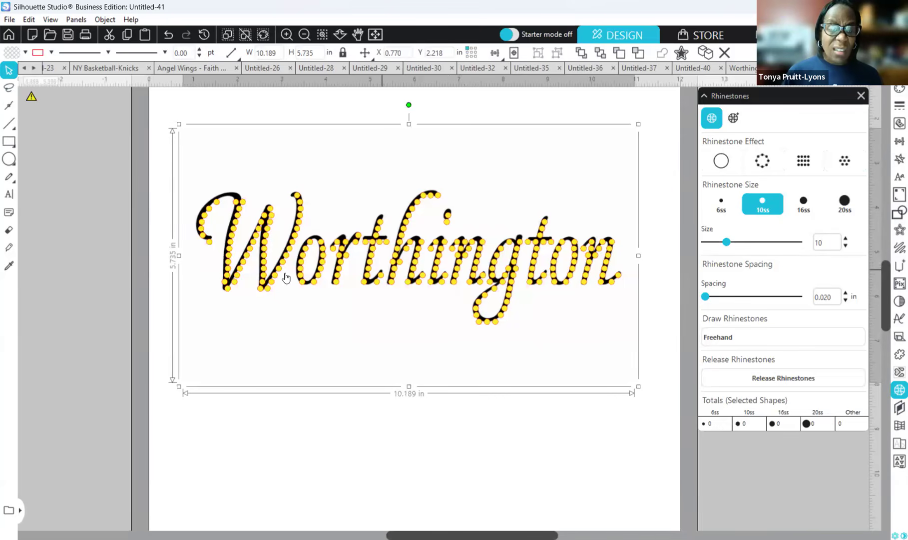
{"action": "key", "text": "Left"}
{"action": "key", "text": "Right"}
{"action": "key", "text": "Right"}
{"action": "key", "text": "Right"}
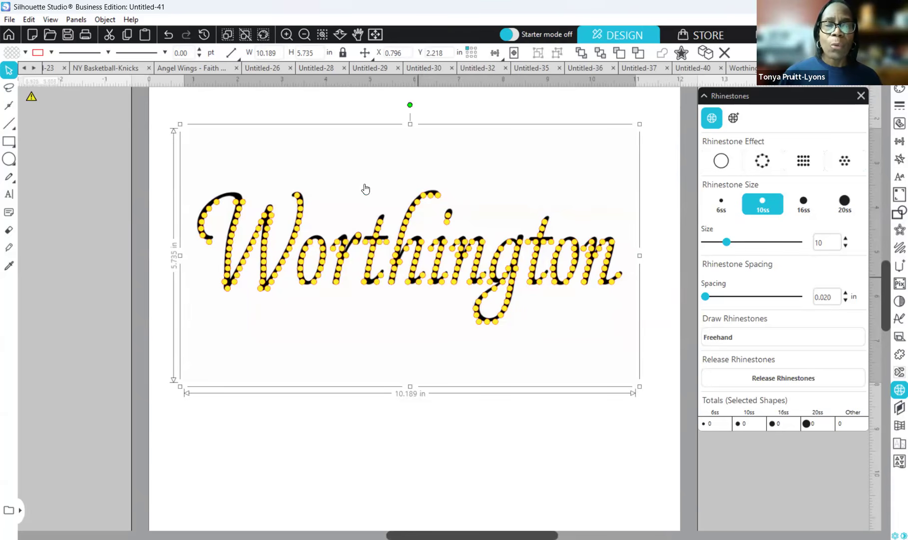
Release the Worthington rhinestone lettering into individually movable stones
{"action": "left_click", "coordinate": [415, 265]}
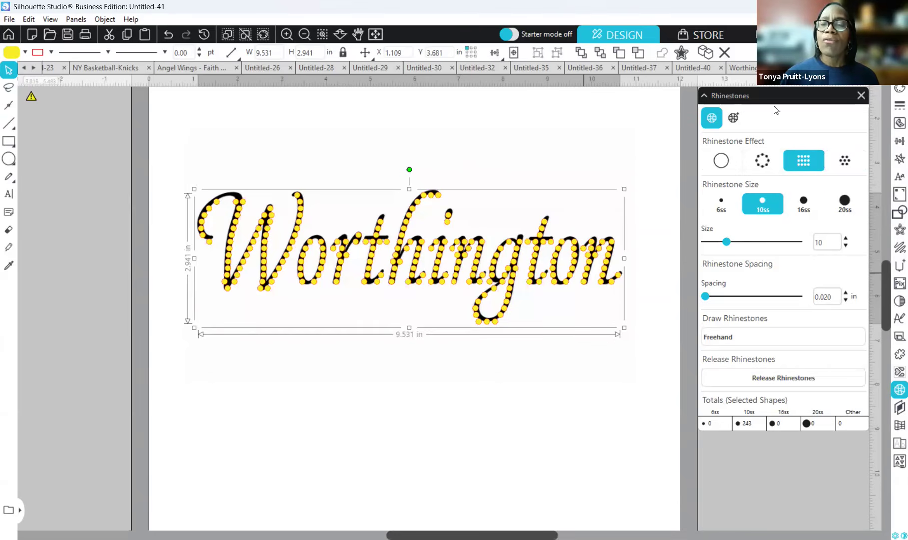
{"action": "left_click", "coordinate": [768, 337]}
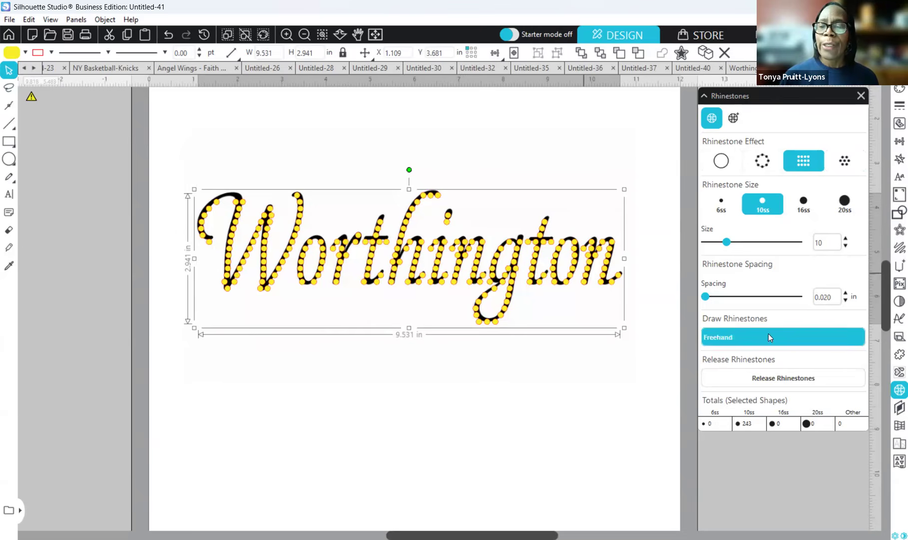
{"action": "left_click", "coordinate": [772, 381]}
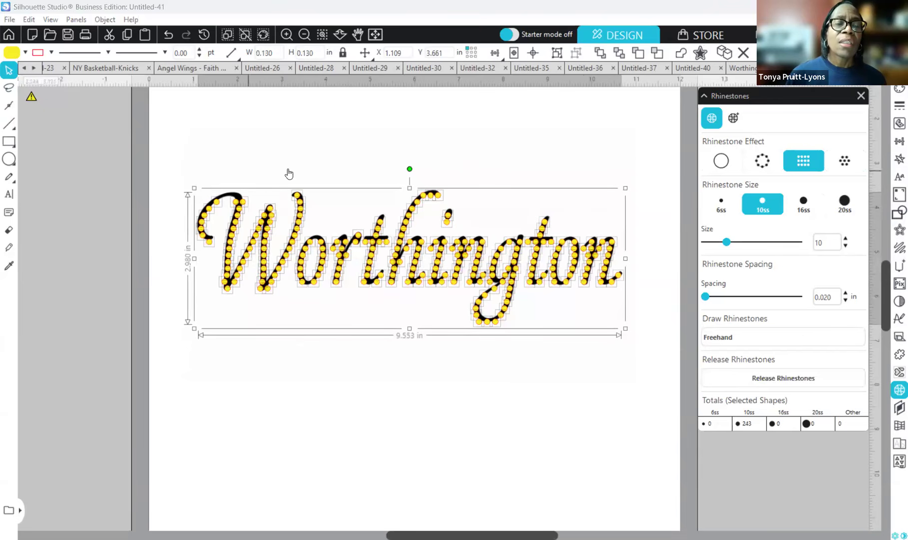
Move the stone at the lower end of the W's opening curl up onto the black stroke
{"action": "left_click", "coordinate": [286, 35]}
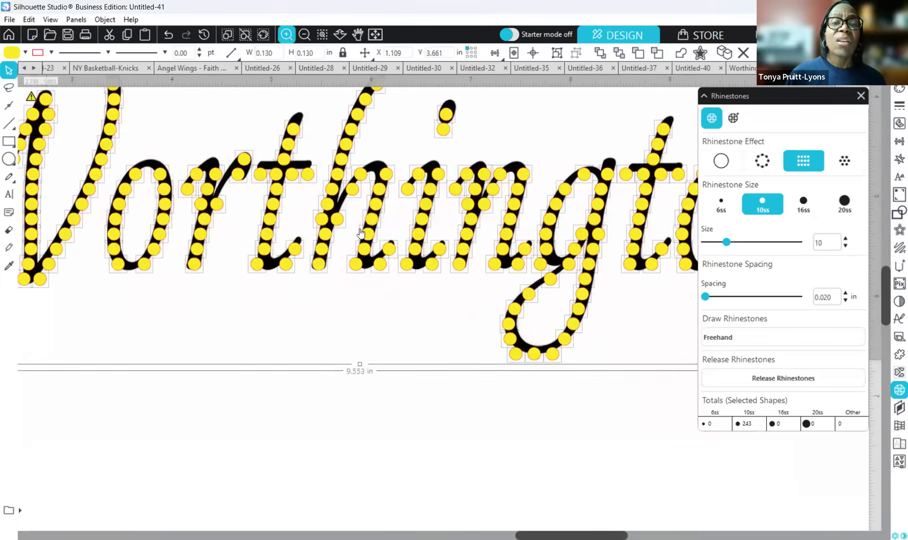
{"action": "scroll", "coordinate": [408, 471], "scroll_direction": "up", "scroll_amount": 3}
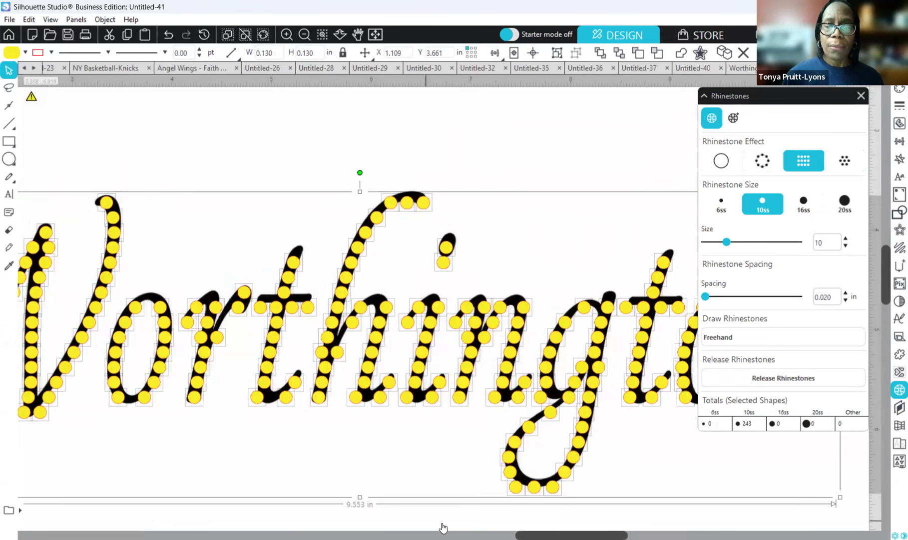
{"action": "left_click_drag", "start_coordinate": [534, 535], "coordinate": [478, 535]}
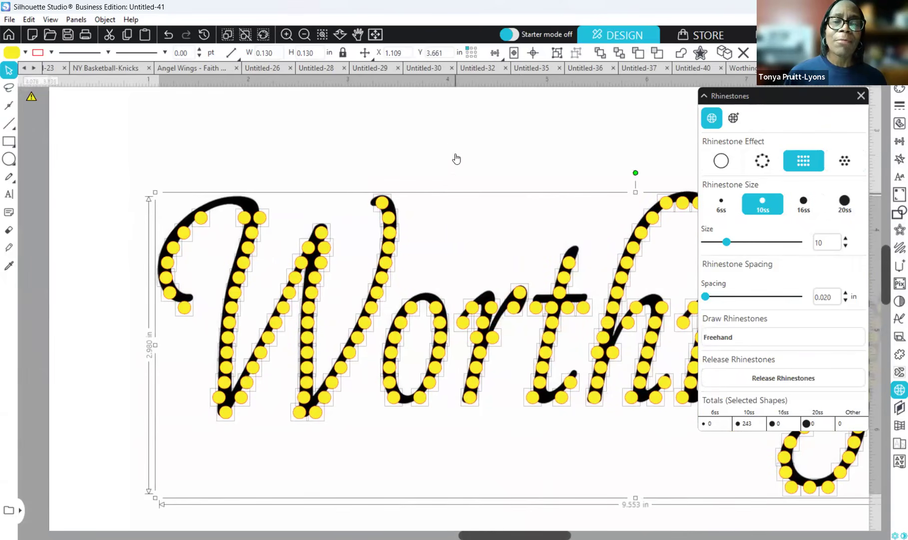
{"action": "left_click", "coordinate": [399, 245]}
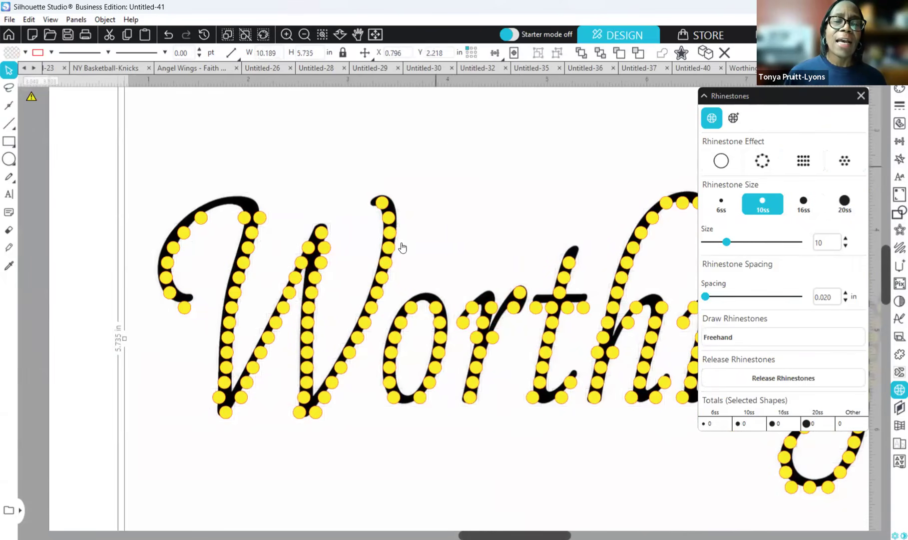
{"action": "left_click", "coordinate": [385, 203]}
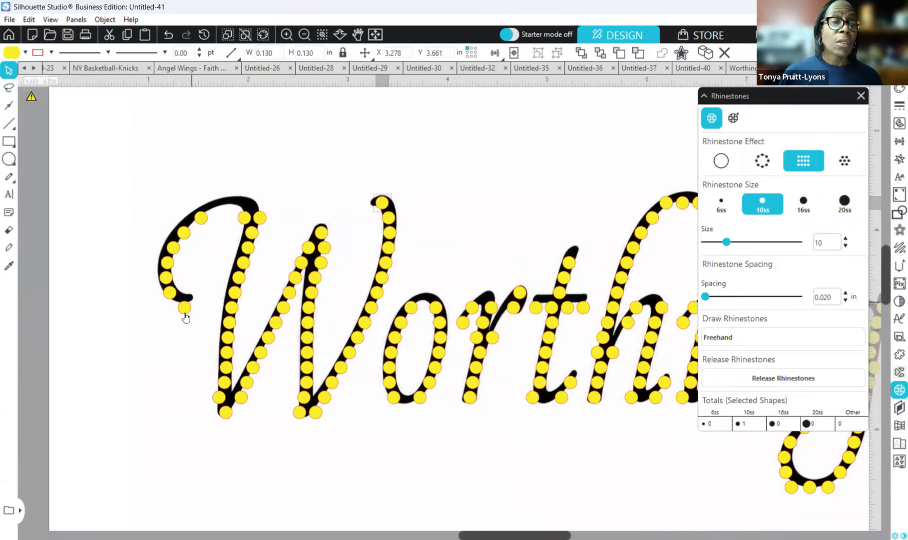
{"action": "left_click_drag", "start_coordinate": [184, 312], "coordinate": [187, 300]}
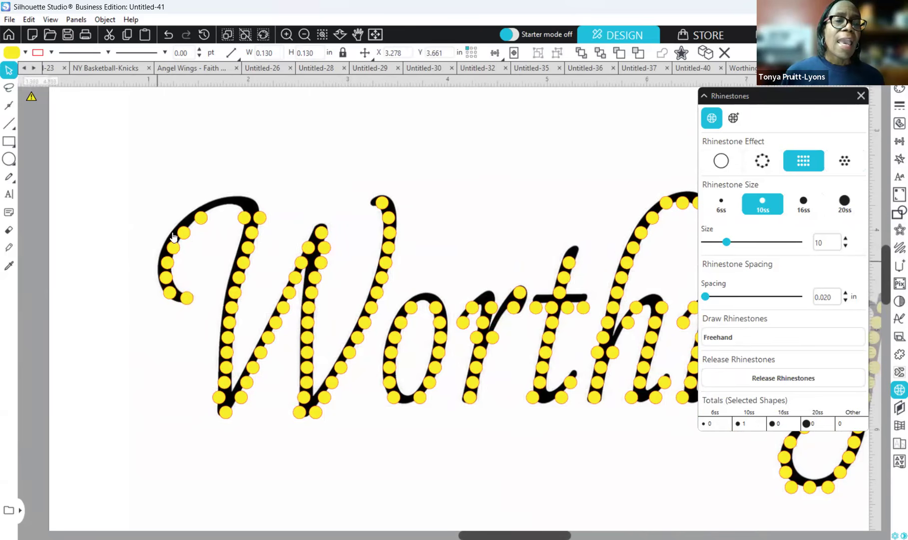
Reposition the remaining stones up the W's opening curl so they sit evenly spaced on the black stroke
{"action": "left_click", "coordinate": [171, 199]}
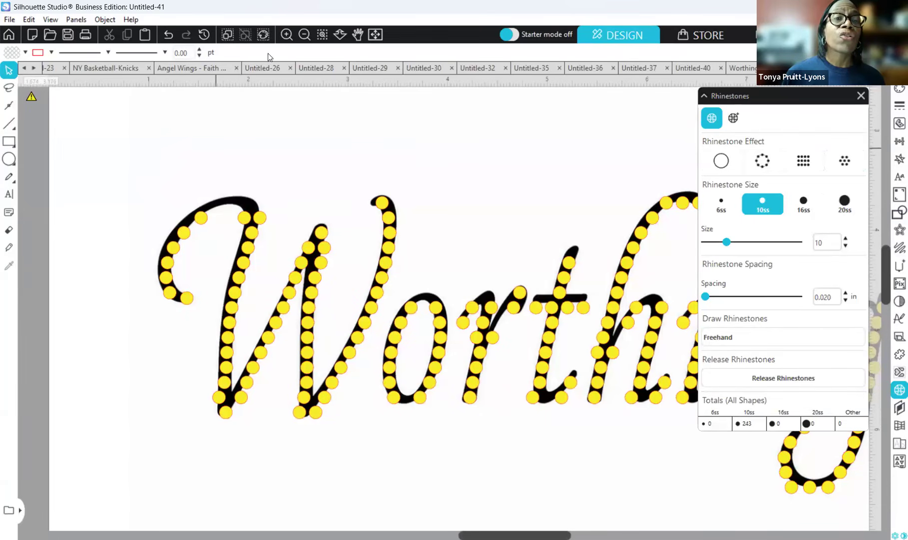
{"action": "left_click", "coordinate": [285, 35]}
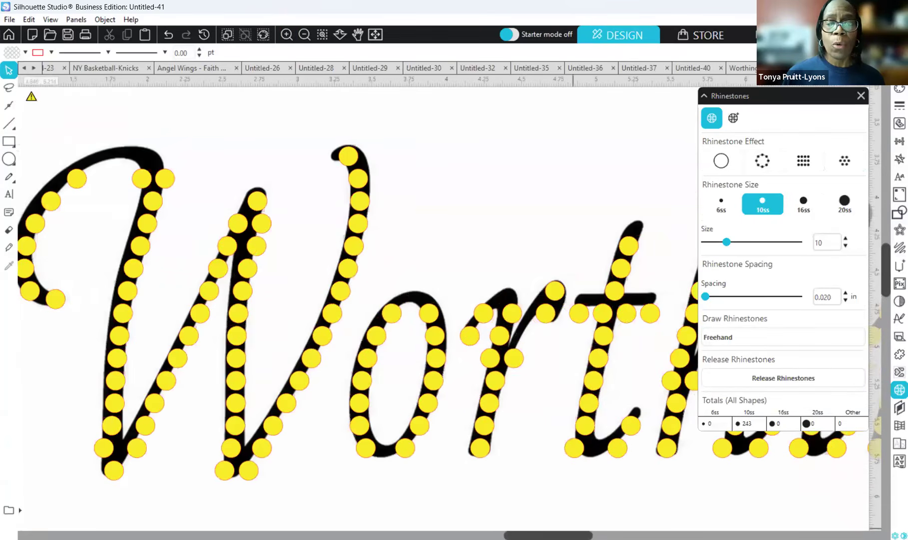
{"action": "left_click_drag", "start_coordinate": [573, 535], "coordinate": [526, 535]}
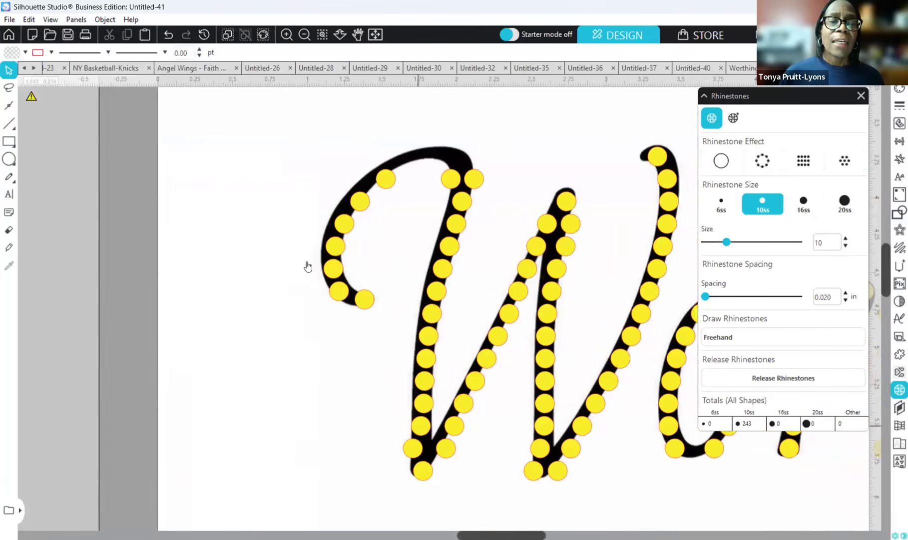
{"action": "left_click", "coordinate": [340, 291]}
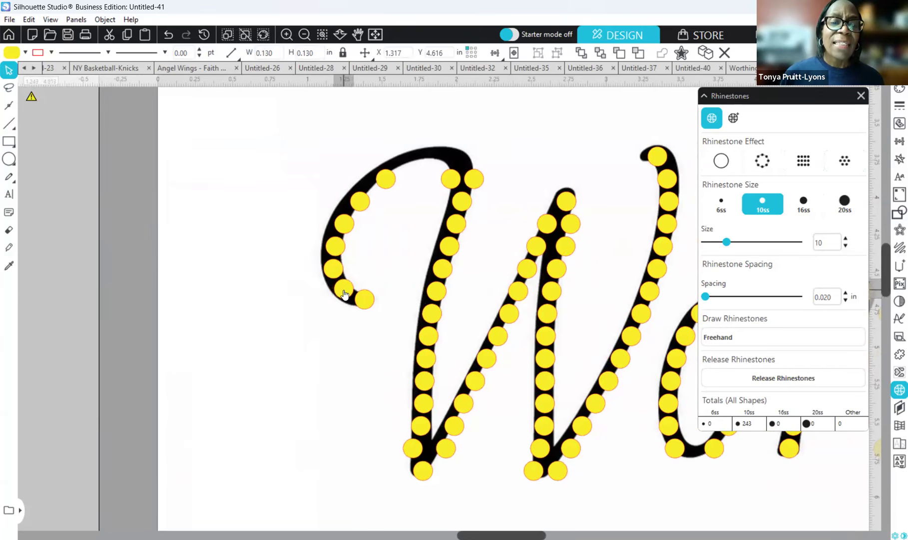
{"action": "left_click", "coordinate": [345, 289]}
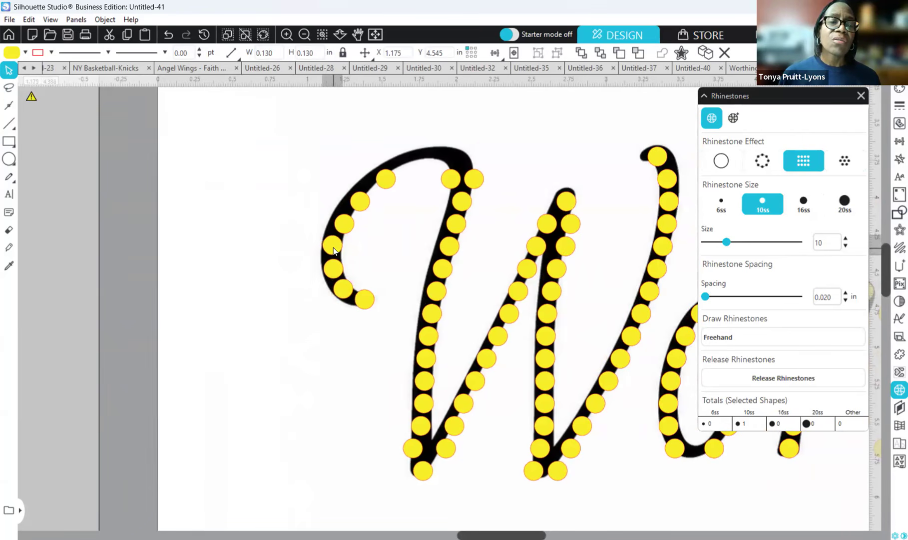
{"action": "left_click_drag", "start_coordinate": [346, 231], "coordinate": [341, 229]}
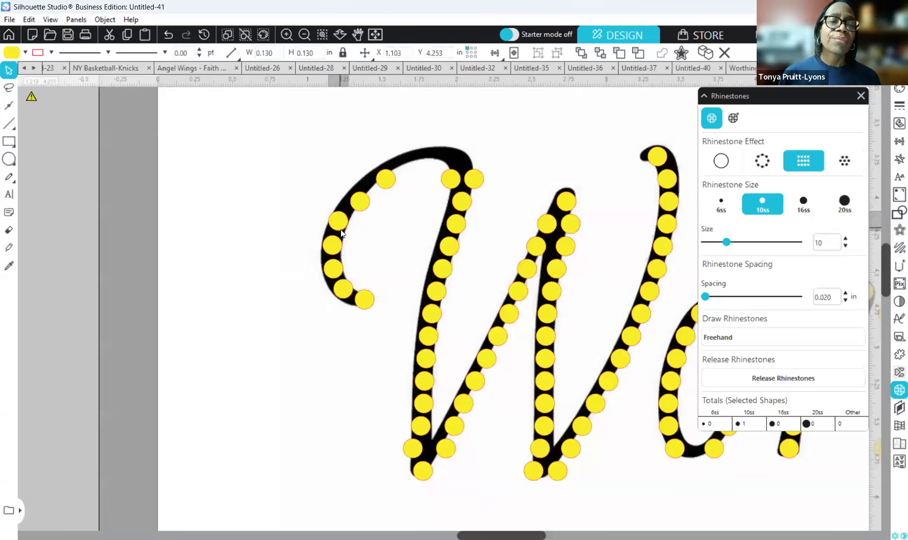
{"action": "left_click", "coordinate": [416, 180]}
{"action": "mouse_move", "coordinate": [368, 205]}
{"action": "left_mouse_down"}
{"action": "mouse_move", "coordinate": [357, 201]}
{"action": "mouse_move", "coordinate": [385, 179]}
{"action": "mouse_move", "coordinate": [367, 187]}
{"action": "left_mouse_up"}
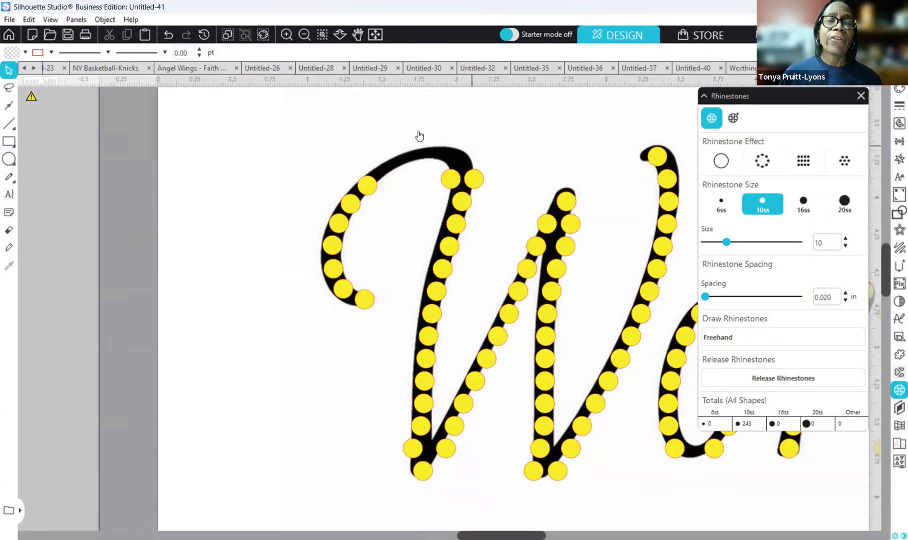
Duplicate the last stone of the W's opening curl and place evenly spaced copies along the bare arch to the first downstroke
{"action": "right_click", "coordinate": [371, 188]}
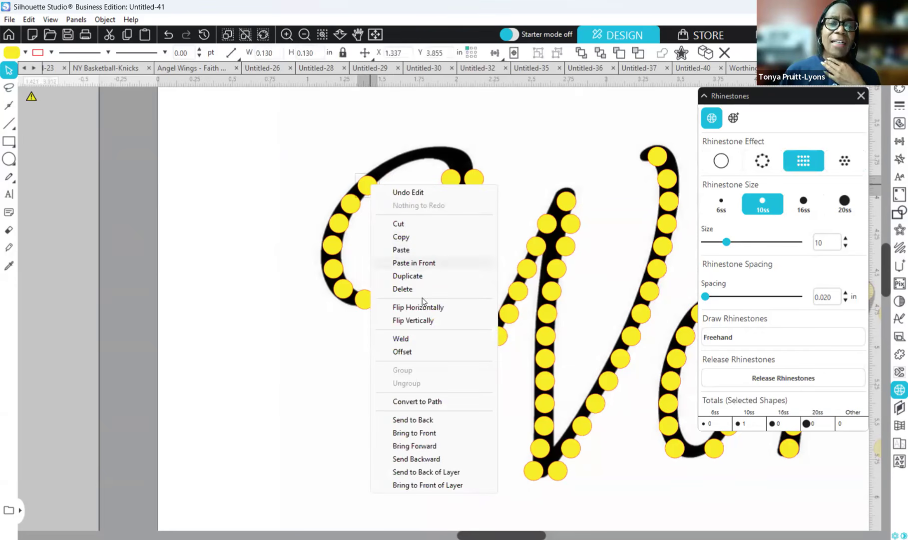
{"action": "left_click", "coordinate": [407, 276]}
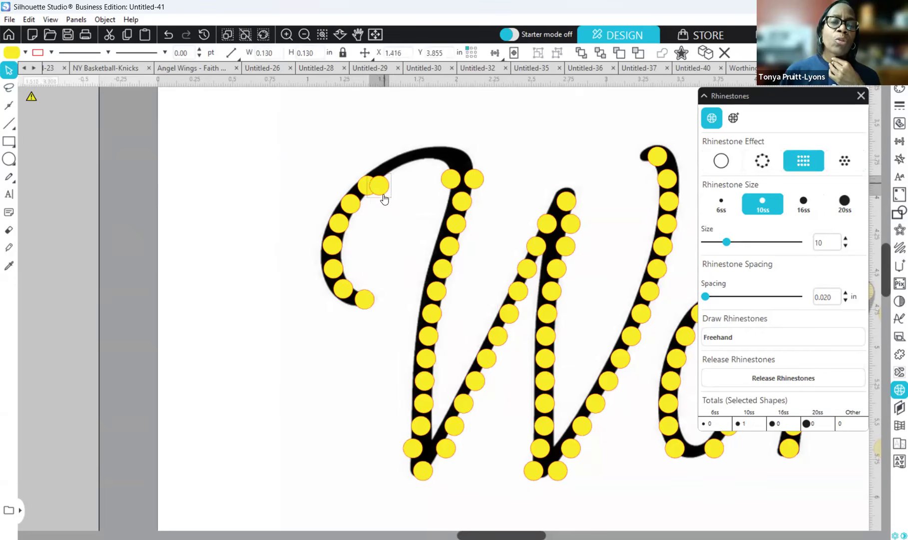
{"action": "left_click_drag", "start_coordinate": [383, 190], "coordinate": [393, 180]}
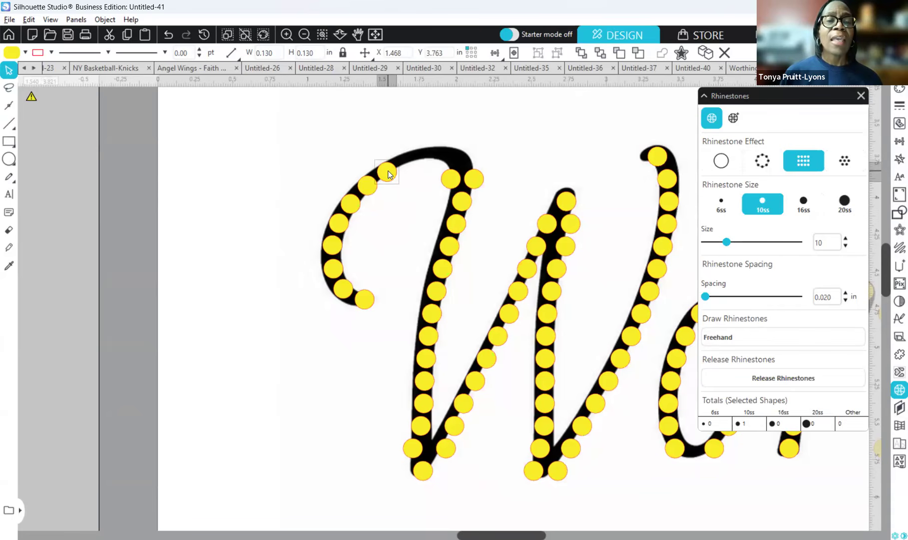
{"action": "left_click", "coordinate": [409, 162]}
{"action": "left_click_drag", "start_coordinate": [410, 159], "coordinate": [459, 160]}
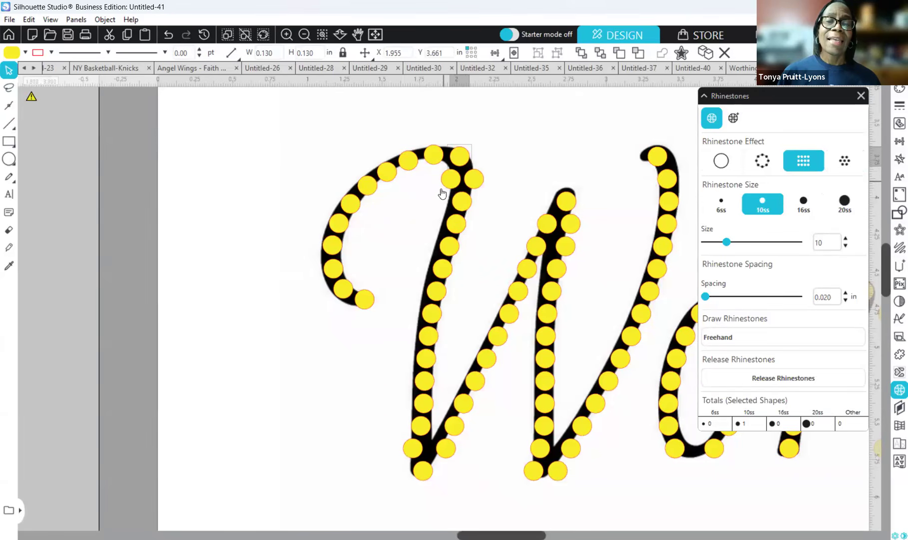
Move the surplus stone at the head of the W's first downstroke off the page and center the neighboring stones on the stroke
{"action": "mouse_move", "coordinate": [451, 182]}
{"action": "left_mouse_down"}
{"action": "mouse_move", "coordinate": [184, 235]}
{"action": "mouse_move", "coordinate": [117, 264]}
{"action": "left_mouse_up"}
{"action": "left_click", "coordinate": [145, 260]}
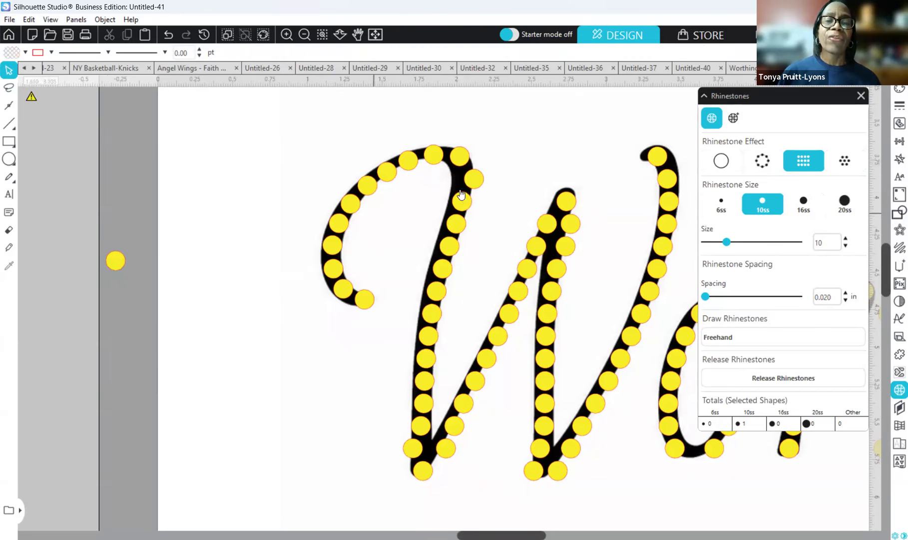
{"action": "left_click_drag", "start_coordinate": [475, 183], "coordinate": [464, 203]}
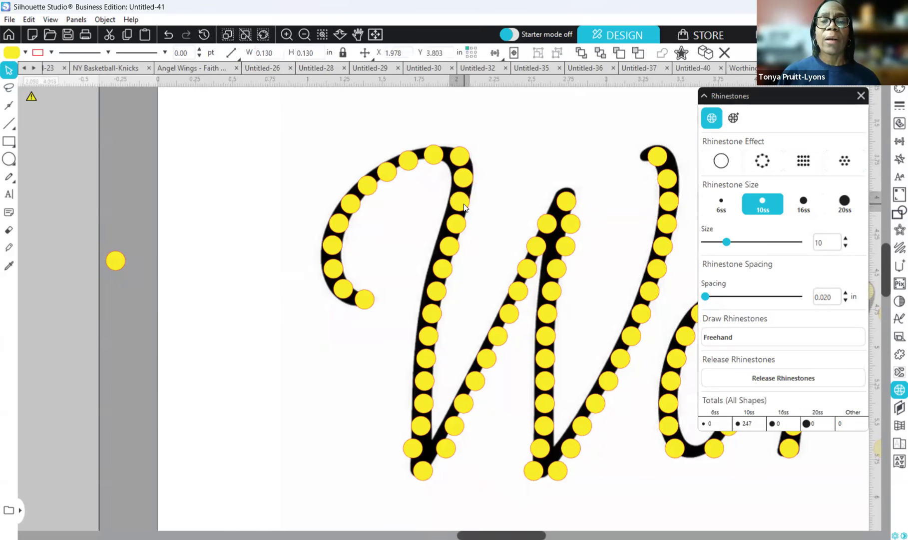
{"action": "left_click", "coordinate": [461, 232]}
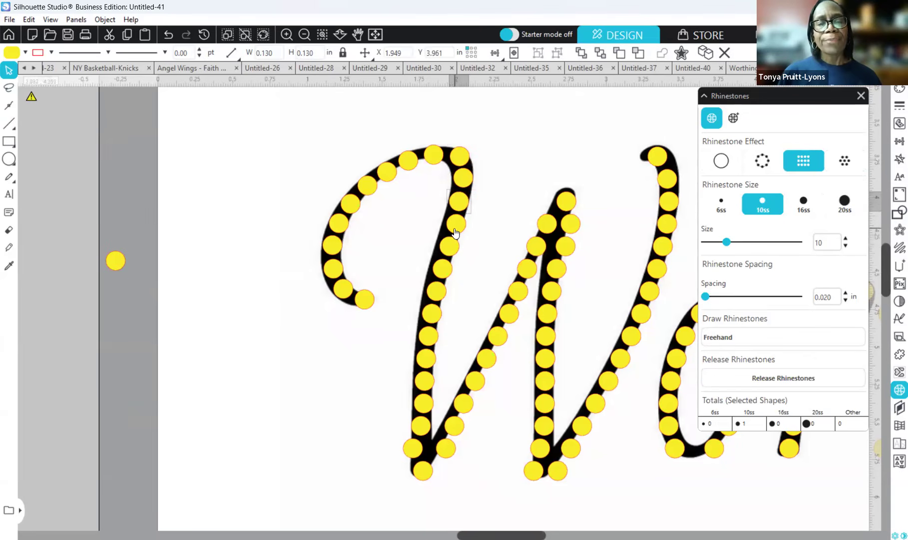
{"action": "left_click", "coordinate": [454, 228]}
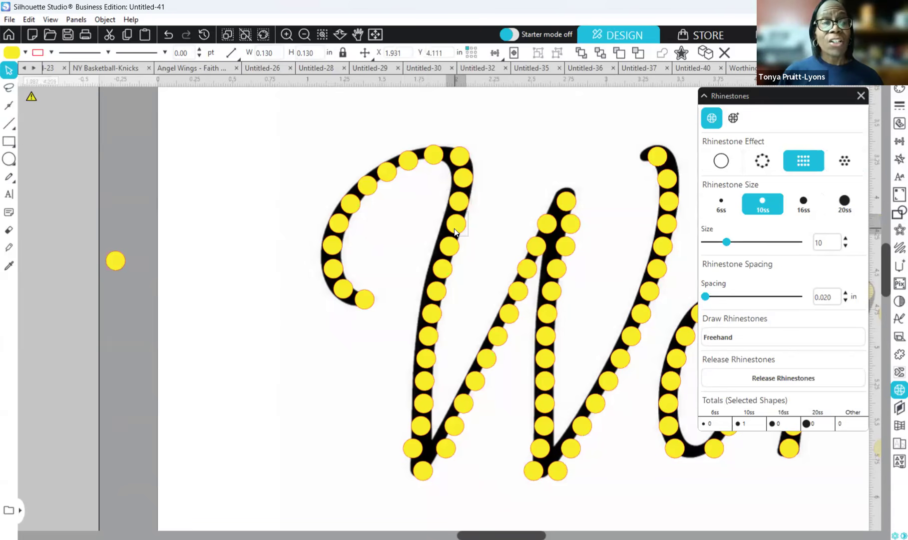
Select the eight stones along the W's first downstroke and shift them left onto the stroke, along with the stone just below
{"action": "mouse_move", "coordinate": [454, 228]}
{"action": "left_mouse_down"}
{"action": "mouse_move", "coordinate": [429, 342]}
{"action": "mouse_move", "coordinate": [425, 410]}
{"action": "left_mouse_up"}
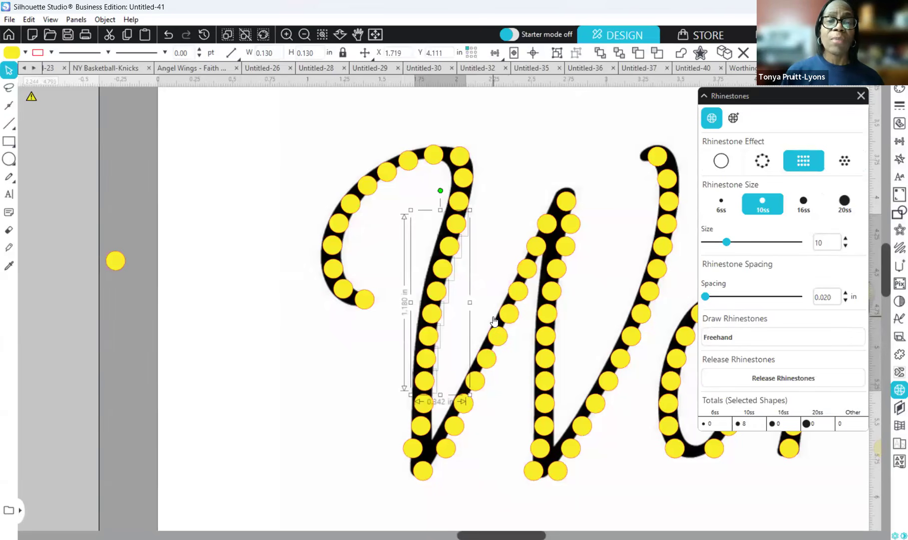
{"action": "key", "text": "Left"}
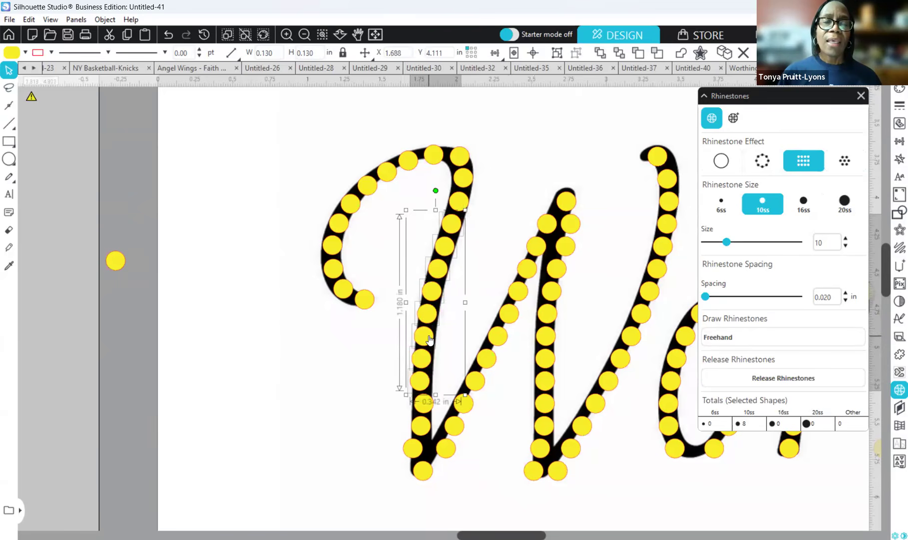
{"action": "left_click_drag", "start_coordinate": [429, 335], "coordinate": [430, 336]}
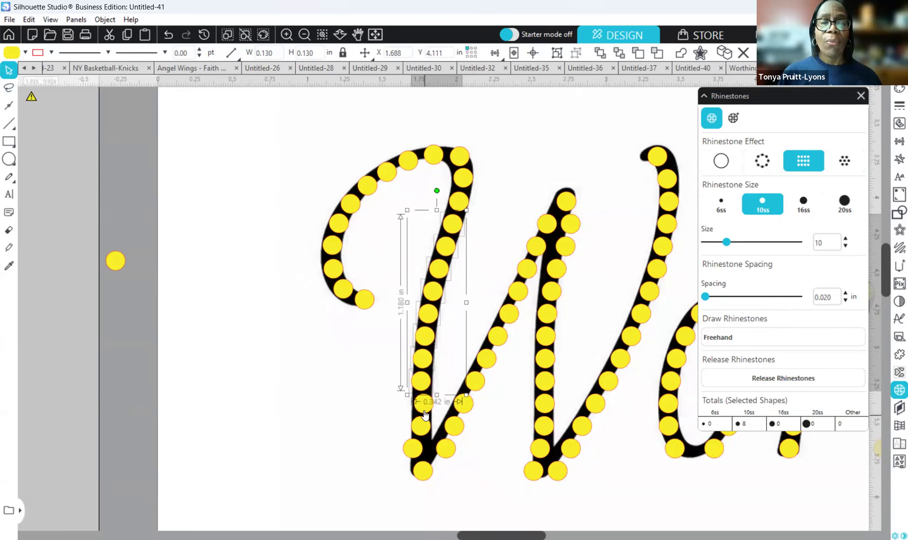
{"action": "left_click", "coordinate": [423, 410]}
{"action": "key", "text": "Left"}
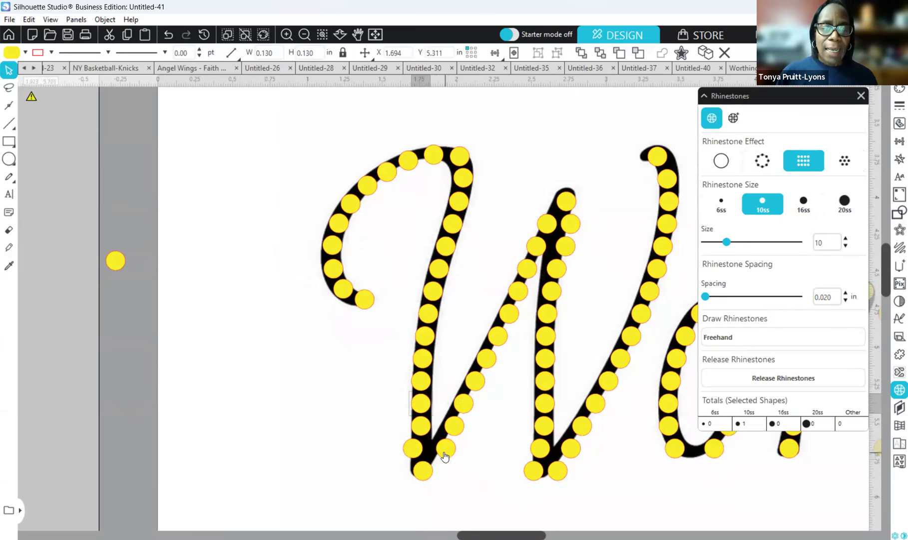
Center the stones at the W's first valley, middle peak and second valley on the black strokes
{"action": "mouse_move", "coordinate": [424, 448]}
{"action": "left_mouse_down"}
{"action": "mouse_move", "coordinate": [444, 454]}
{"action": "mouse_move", "coordinate": [422, 450]}
{"action": "left_mouse_up"}
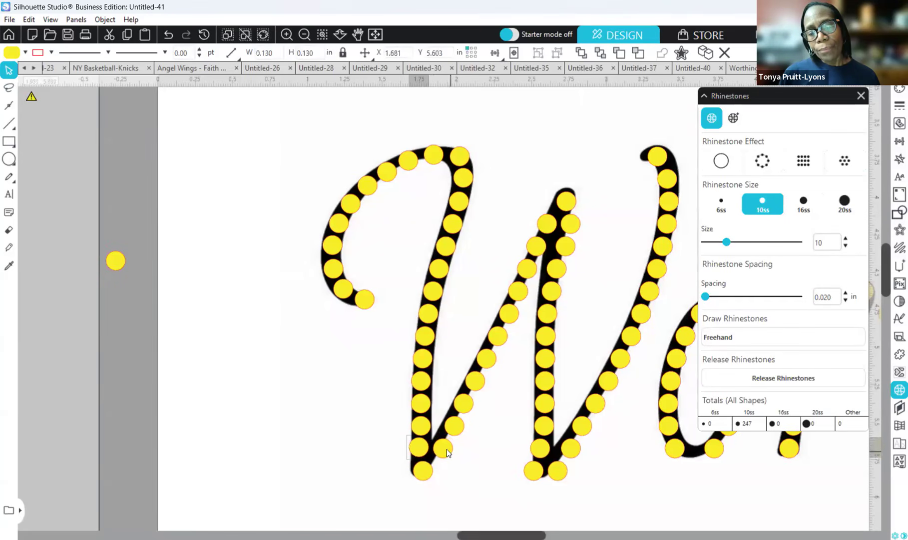
{"action": "left_click", "coordinate": [447, 449]}
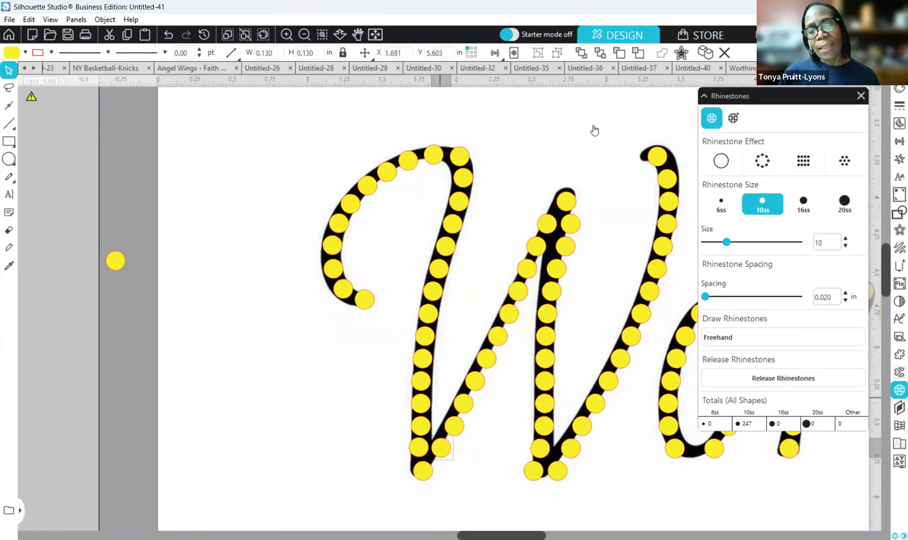
{"action": "left_click_drag", "start_coordinate": [569, 204], "coordinate": [567, 202]}
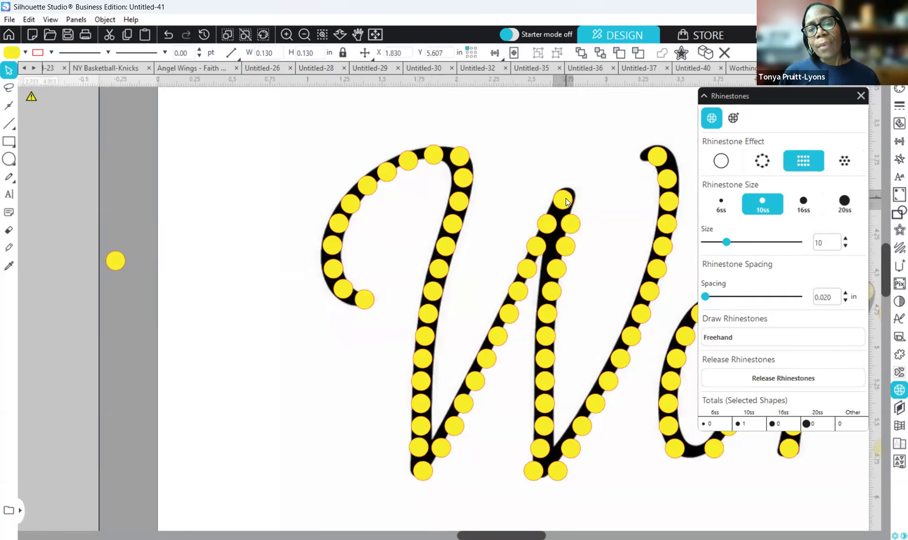
{"action": "left_click", "coordinate": [565, 246]}
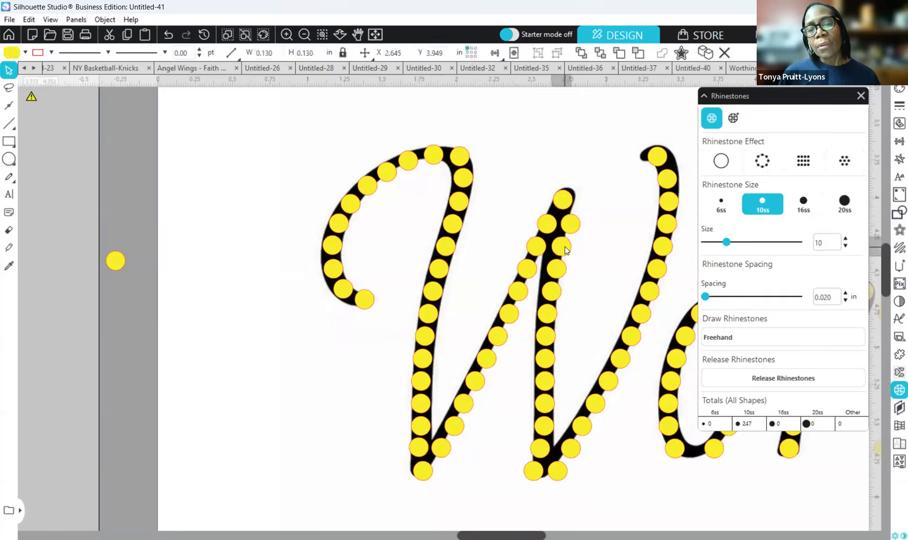
{"action": "left_click", "coordinate": [535, 472]}
{"action": "left_click_drag", "start_coordinate": [560, 472], "coordinate": [556, 454]}
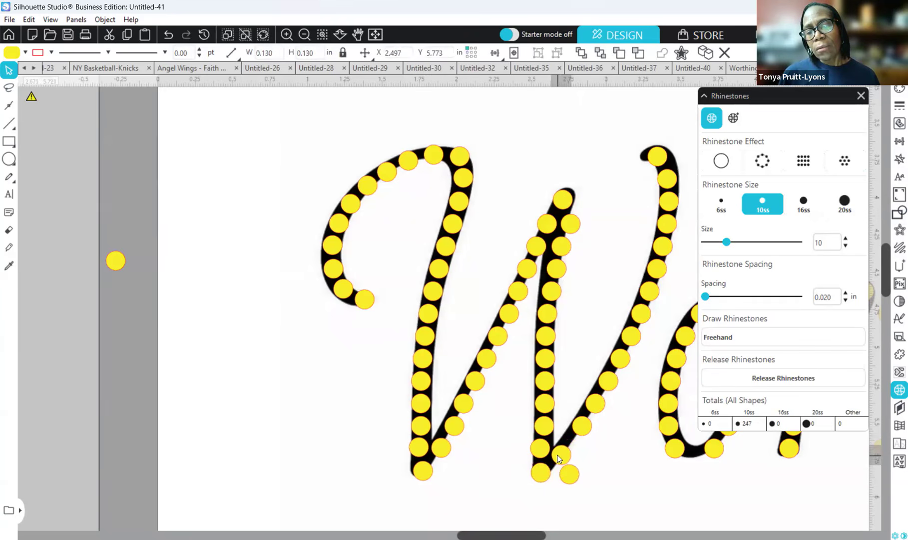
{"action": "left_click", "coordinate": [606, 339]}
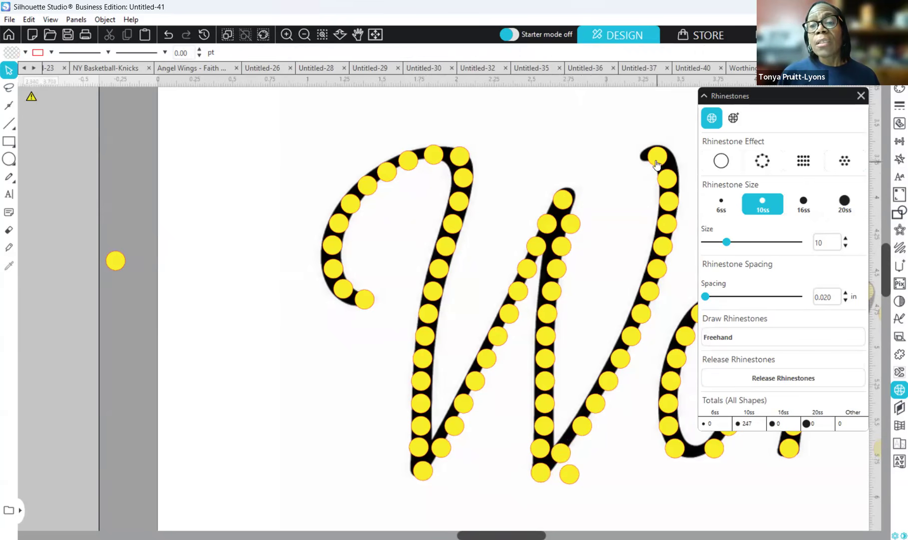
Move the stone at the tip of the W's final stroke onto its hook and respace the upper stones below it
{"action": "left_click_drag", "start_coordinate": [657, 165], "coordinate": [650, 163]}
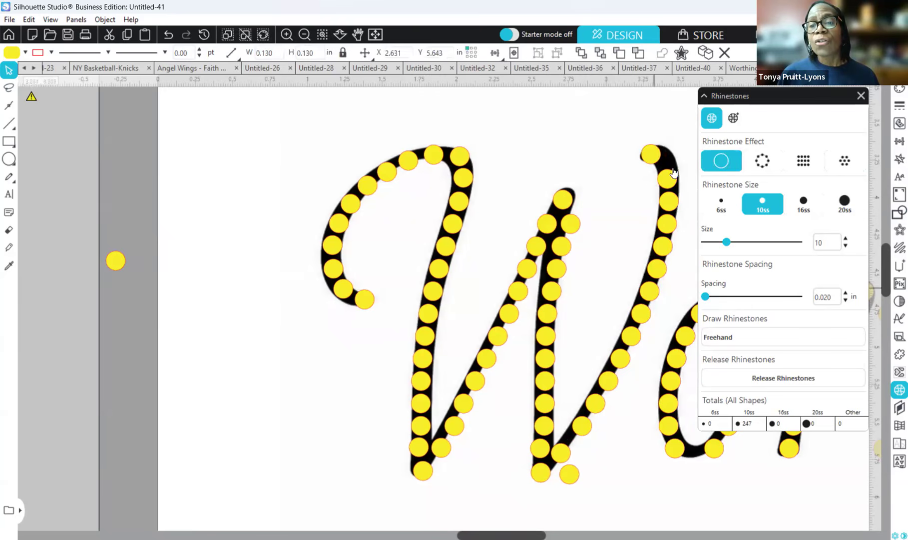
{"action": "left_click", "coordinate": [666, 185]}
{"action": "left_click_drag", "start_coordinate": [667, 175], "coordinate": [662, 242]}
Respace the stones from the W's second valley up the final stroke, working in the stray stone and closing overlaps
{"action": "mouse_move", "coordinate": [568, 489]}
{"action": "left_mouse_down"}
{"action": "mouse_move", "coordinate": [570, 434]}
{"action": "mouse_move", "coordinate": [597, 396]}
{"action": "left_mouse_up"}
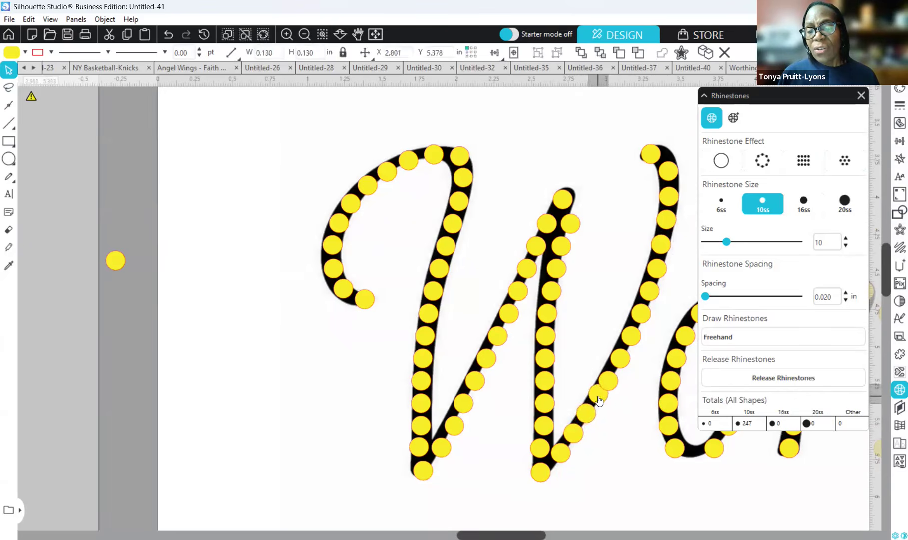
{"action": "left_click", "coordinate": [582, 372]}
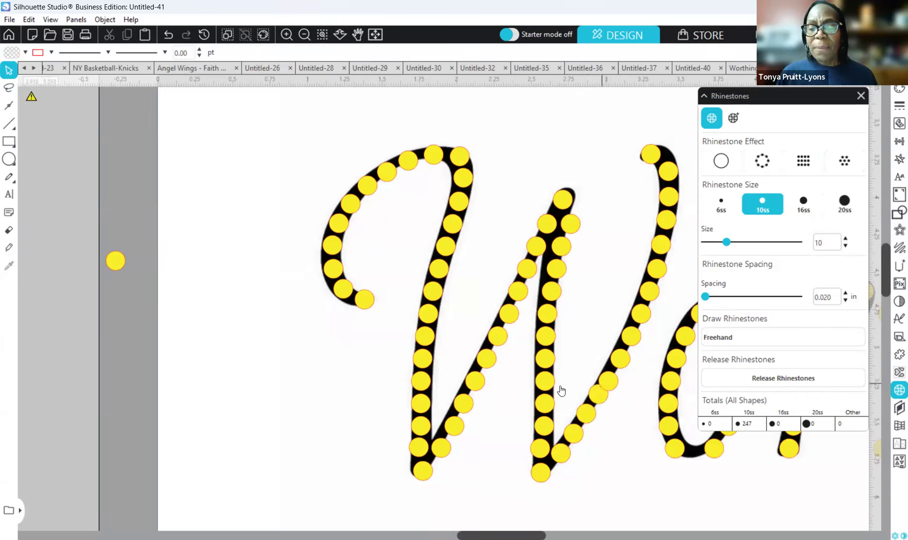
{"action": "left_click", "coordinate": [611, 375]}
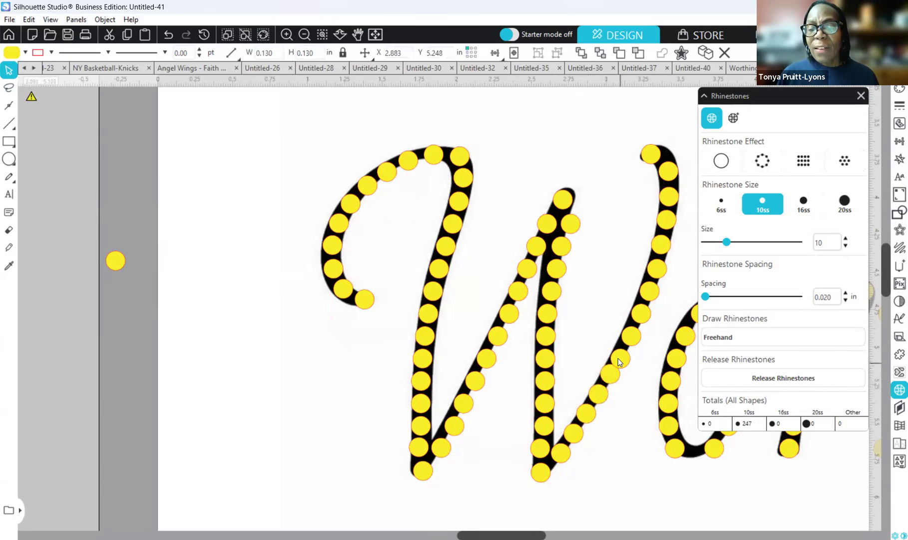
{"action": "mouse_move", "coordinate": [620, 361]}
{"action": "left_mouse_down"}
{"action": "mouse_move", "coordinate": [636, 329]}
{"action": "mouse_move", "coordinate": [650, 323]}
{"action": "mouse_move", "coordinate": [657, 272]}
{"action": "left_mouse_up"}
{"action": "left_click", "coordinate": [656, 279]}
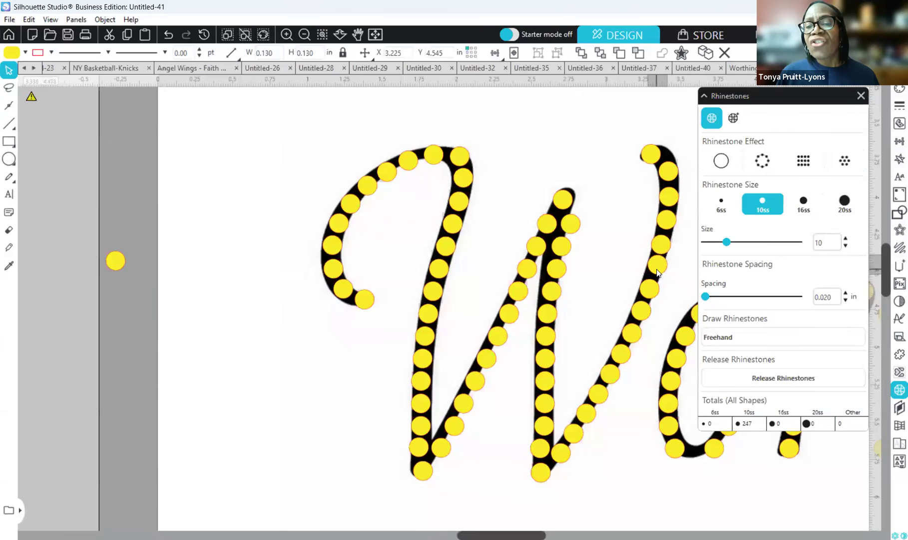
{"action": "left_click_drag", "start_coordinate": [657, 274], "coordinate": [670, 222]}
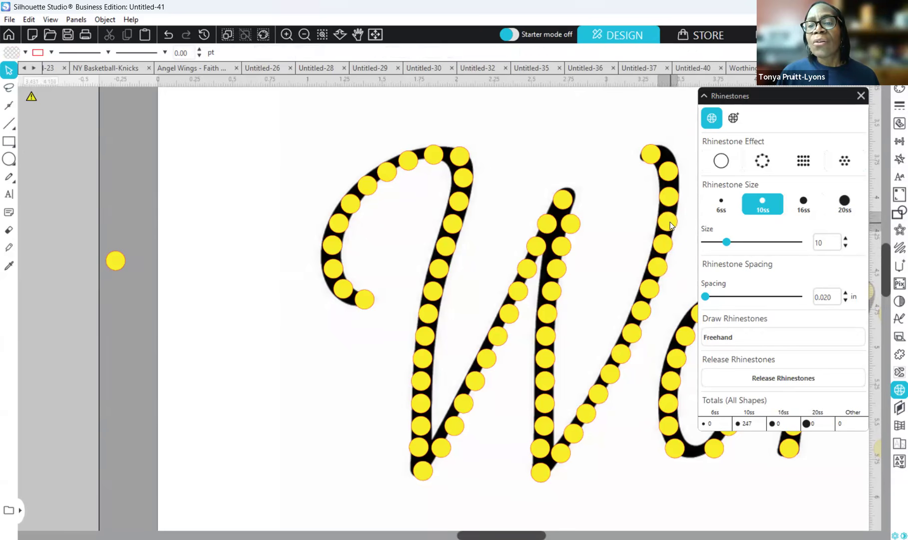
{"action": "left_click", "coordinate": [670, 223]}
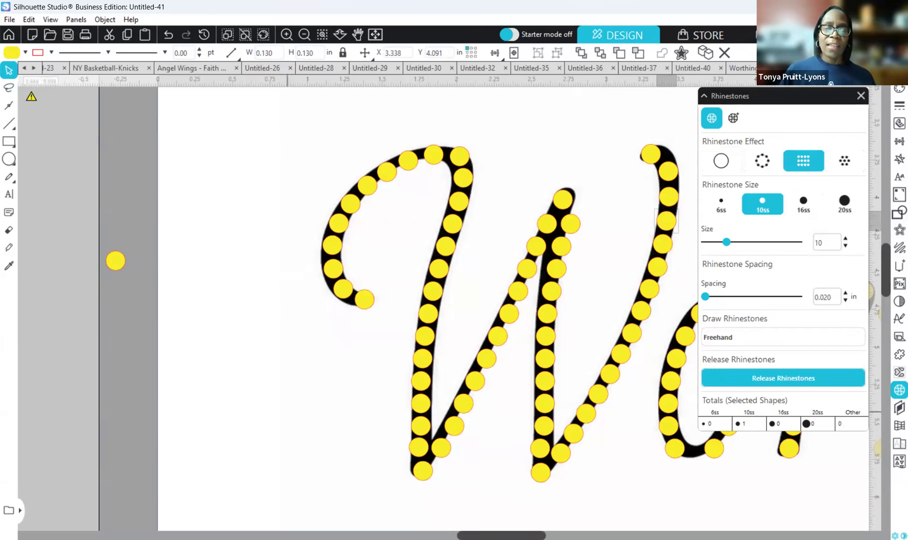
Add a duplicate stone at the top of the letter o and reposition the stones around its lower curve
{"action": "left_click_drag", "start_coordinate": [499, 535], "coordinate": [528, 535]}
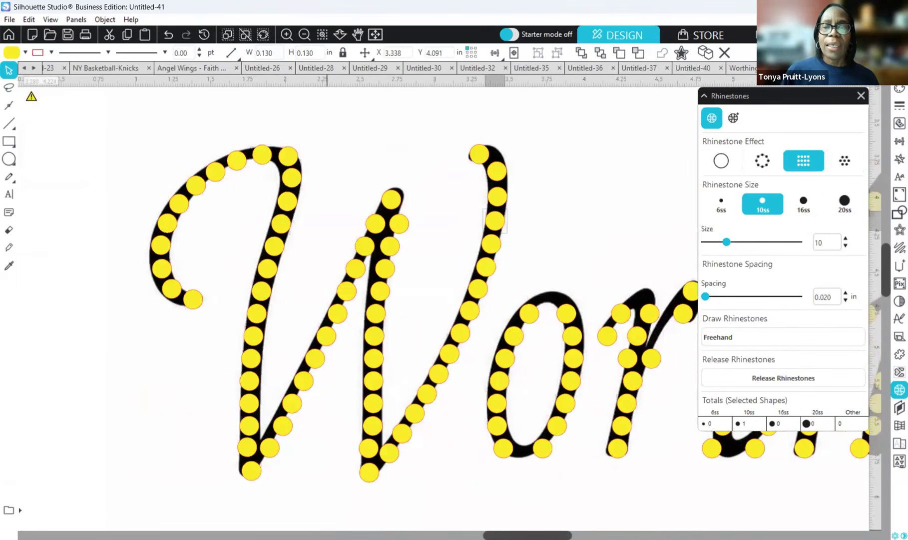
{"action": "left_click", "coordinate": [530, 324]}
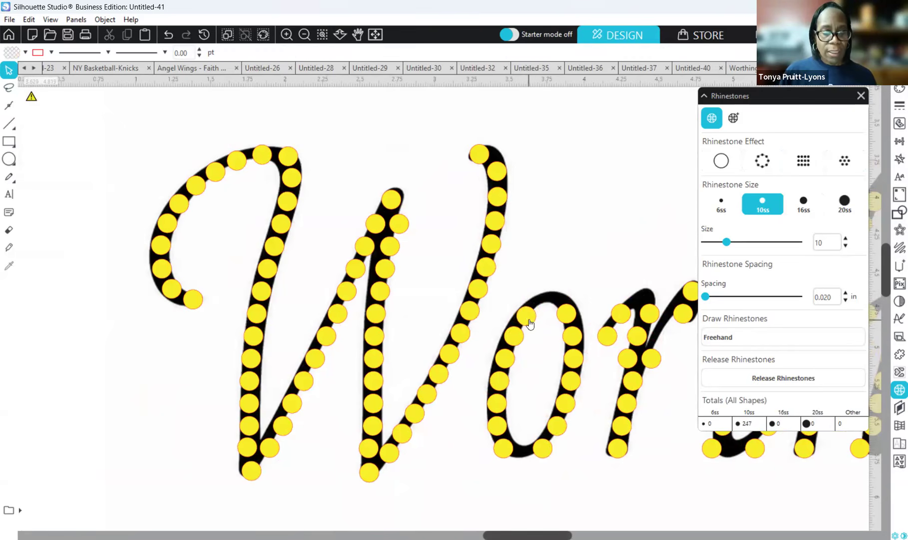
{"action": "left_click_drag", "start_coordinate": [528, 318], "coordinate": [547, 302]}
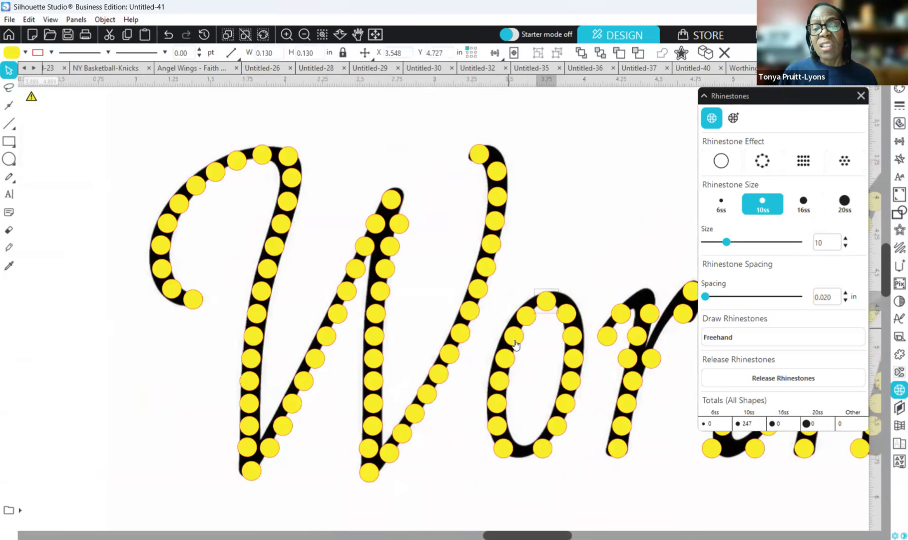
{"action": "mouse_move", "coordinate": [537, 457]}
{"action": "left_mouse_down"}
{"action": "mouse_move", "coordinate": [525, 455]}
{"action": "mouse_move", "coordinate": [551, 445]}
{"action": "left_mouse_up"}
{"action": "left_click_drag", "start_coordinate": [550, 448], "coordinate": [550, 446]}
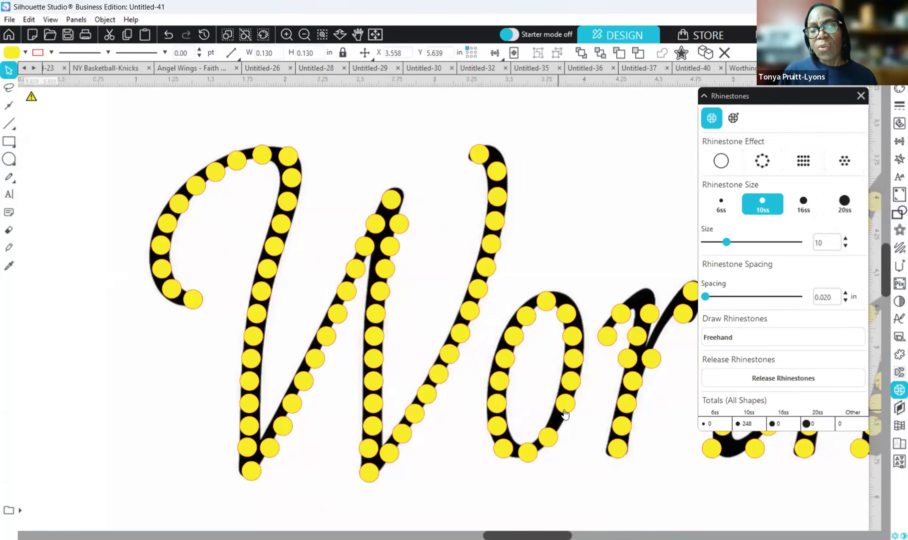
Respace the stones along the right side of the letter o up to its top curve so they follow the stroke evenly
{"action": "left_click_drag", "start_coordinate": [566, 412], "coordinate": [561, 412]}
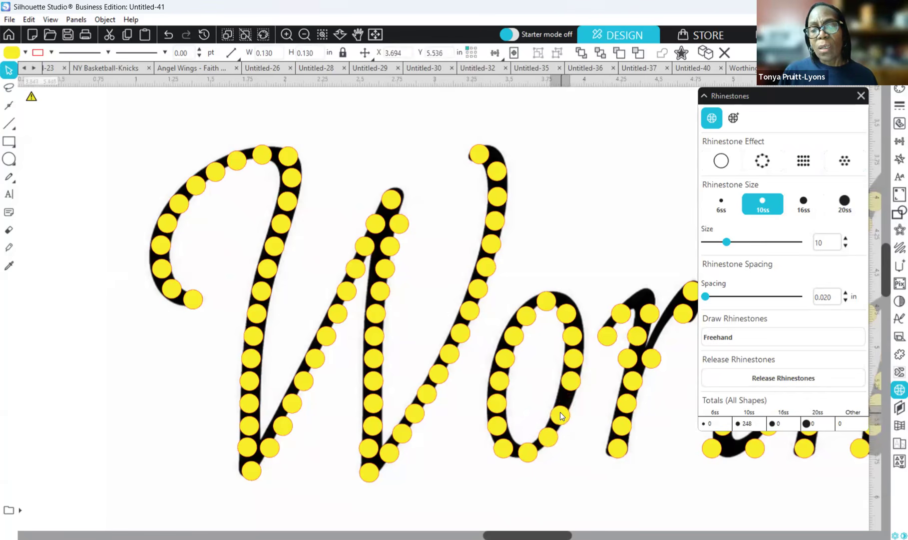
{"action": "left_click_drag", "start_coordinate": [574, 387], "coordinate": [573, 397]}
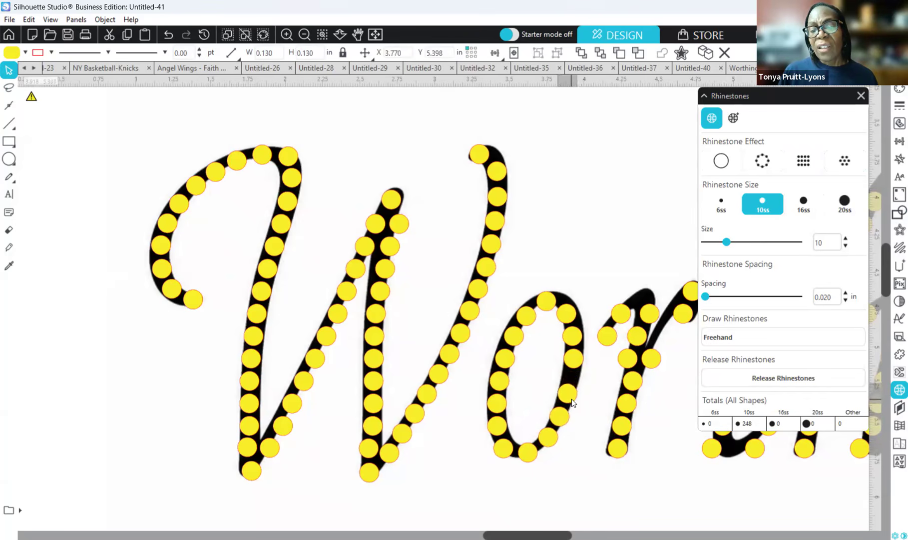
{"action": "left_click_drag", "start_coordinate": [573, 358], "coordinate": [571, 398]}
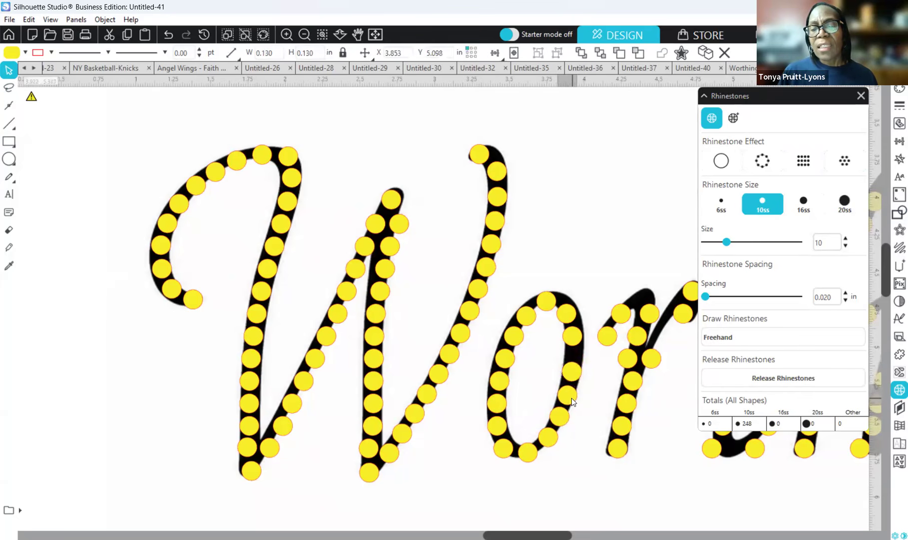
{"action": "left_click", "coordinate": [579, 371]}
{"action": "left_click_drag", "start_coordinate": [576, 370], "coordinate": [579, 372]}
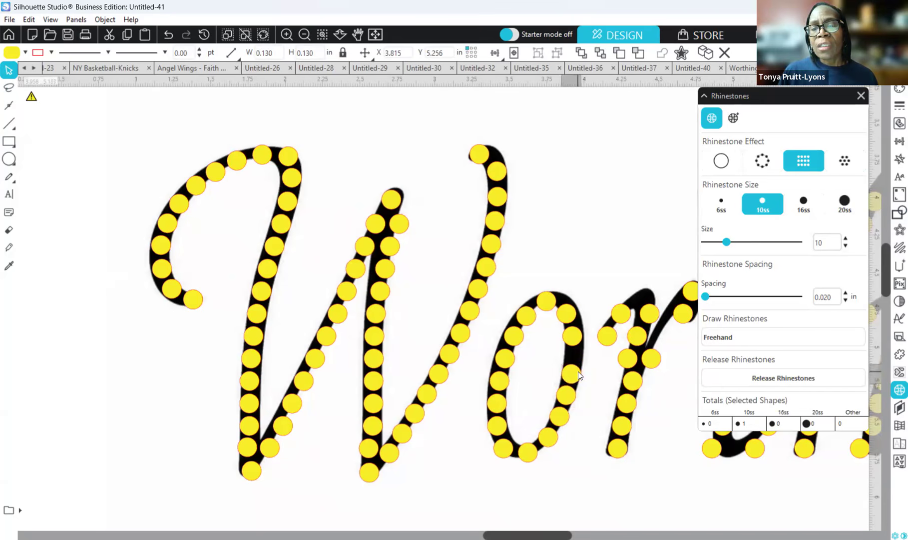
{"action": "left_click_drag", "start_coordinate": [575, 338], "coordinate": [576, 353]}
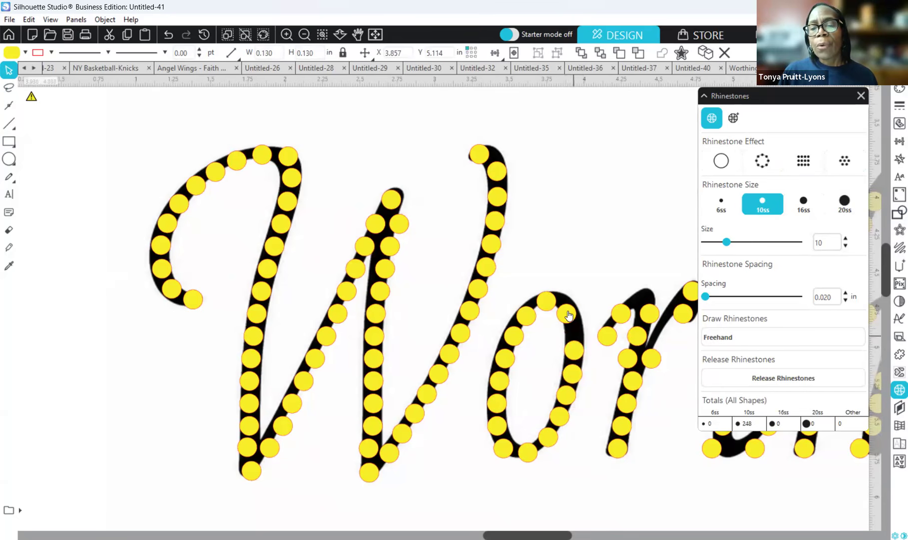
{"action": "mouse_move", "coordinate": [569, 315]}
{"action": "left_mouse_down"}
{"action": "mouse_move", "coordinate": [575, 328]}
{"action": "mouse_move", "coordinate": [551, 303]}
{"action": "mouse_move", "coordinate": [573, 308]}
{"action": "left_mouse_up"}
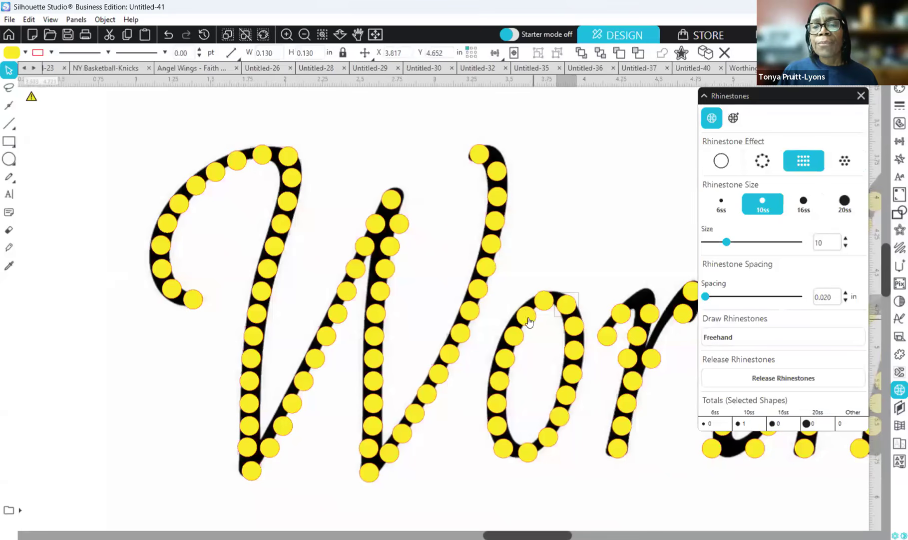
Move the r's shoulder stone onto the peak of its stem and shift the two stem stones below it upward along the stroke
{"action": "left_click_drag", "start_coordinate": [517, 535], "coordinate": [552, 535]}
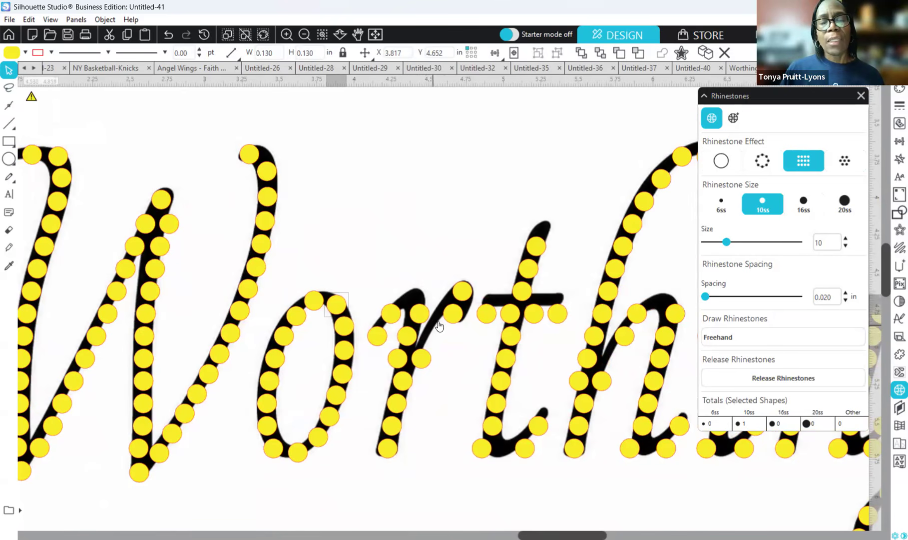
{"action": "left_click_drag", "start_coordinate": [413, 308], "coordinate": [417, 298]}
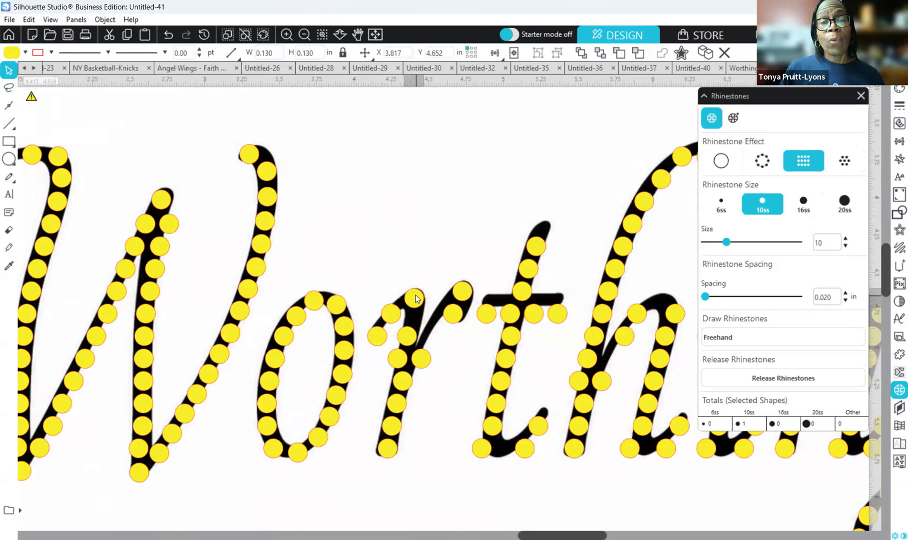
{"action": "left_click_drag", "start_coordinate": [411, 331], "coordinate": [417, 320]}
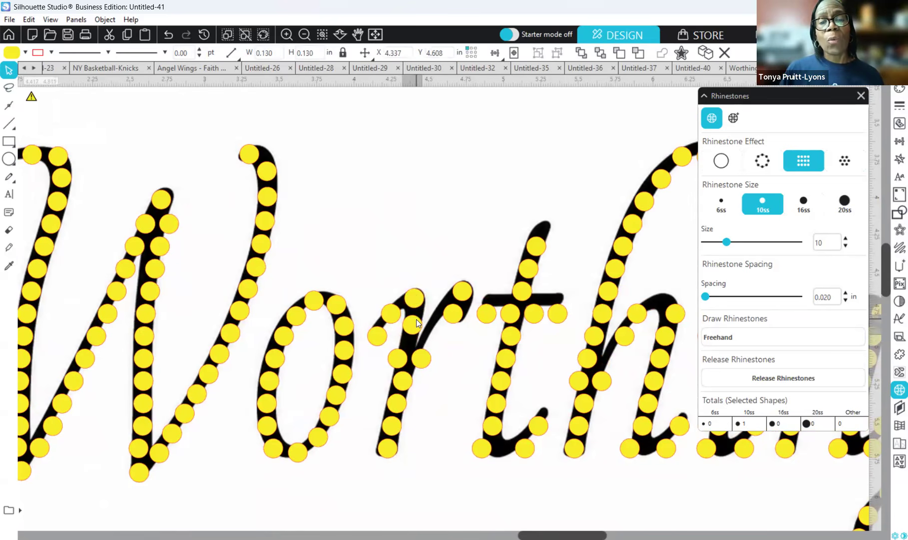
{"action": "left_click_drag", "start_coordinate": [407, 358], "coordinate": [413, 352]}
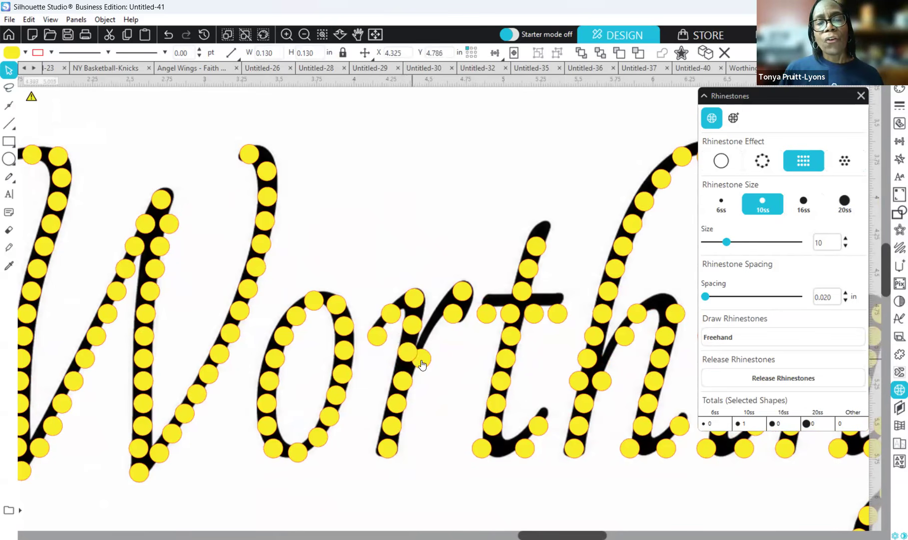
Move the stone beside the r's stem onto its arm, add a duplicate stone there, and reposition the arm stones out to the tip
{"action": "left_click_drag", "start_coordinate": [421, 358], "coordinate": [453, 296]}
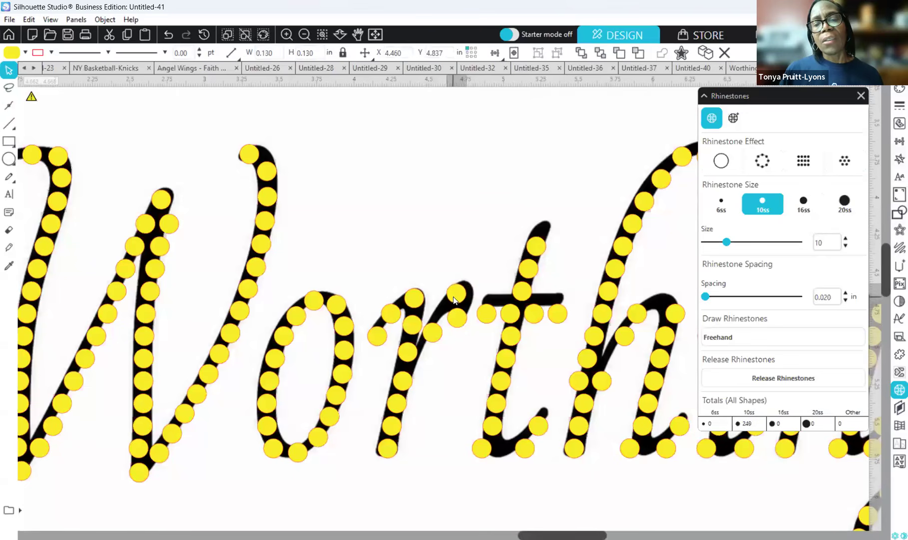
{"action": "left_click", "coordinate": [430, 343]}
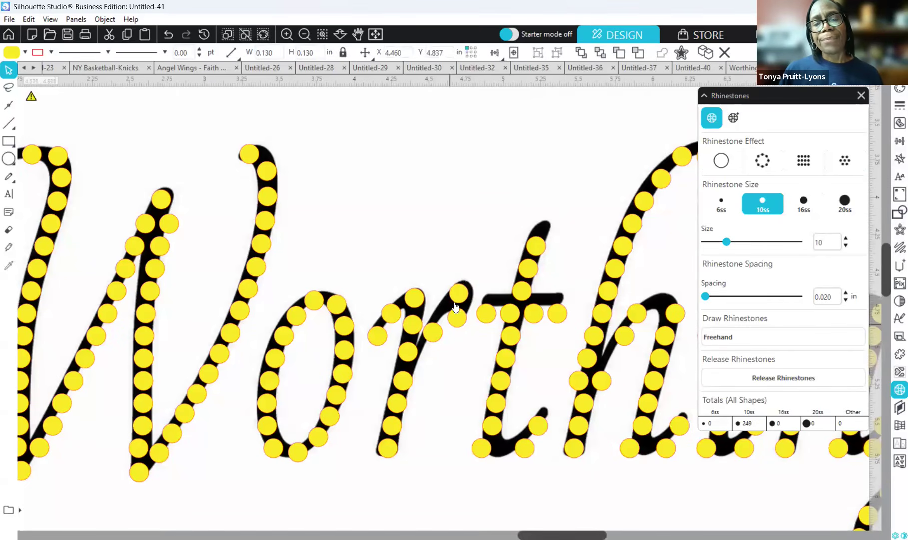
{"action": "left_click_drag", "start_coordinate": [454, 303], "coordinate": [470, 293]}
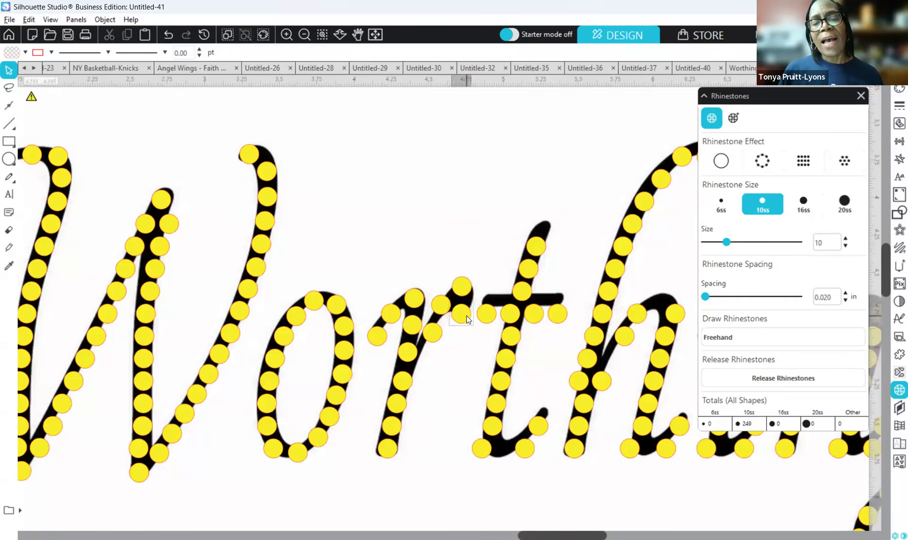
{"action": "left_click", "coordinate": [462, 318]}
{"action": "left_click", "coordinate": [438, 305]}
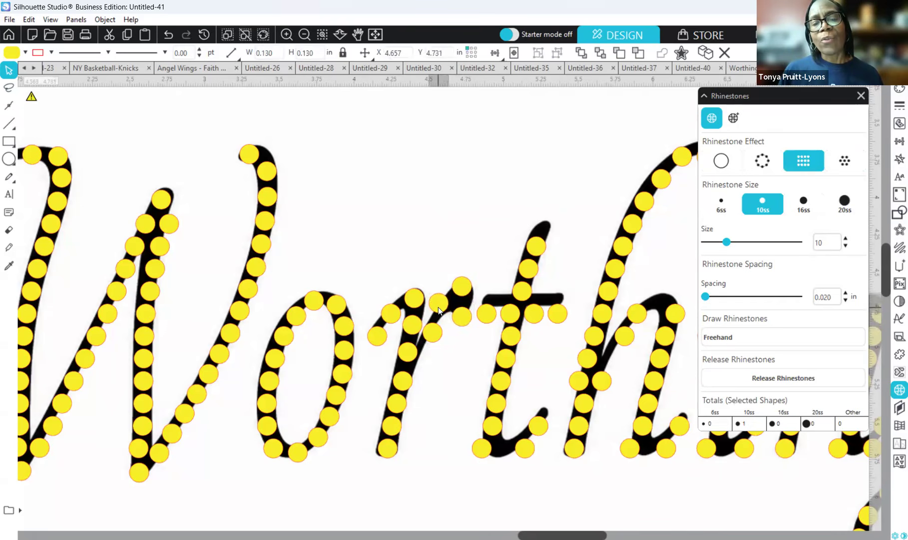
{"action": "left_click", "coordinate": [432, 331]}
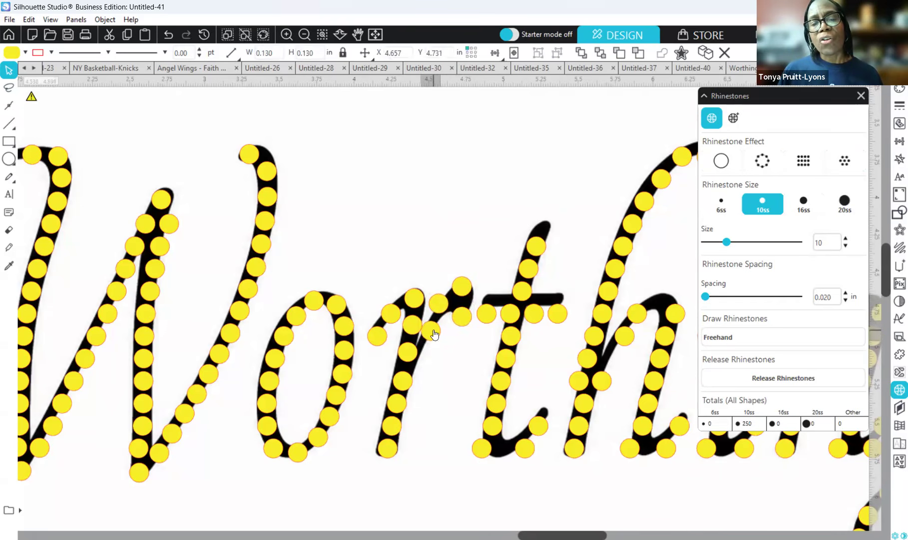
Respace the stones down the r's stem so they sit evenly and centred on the stroke
{"action": "left_click", "coordinate": [408, 328]}
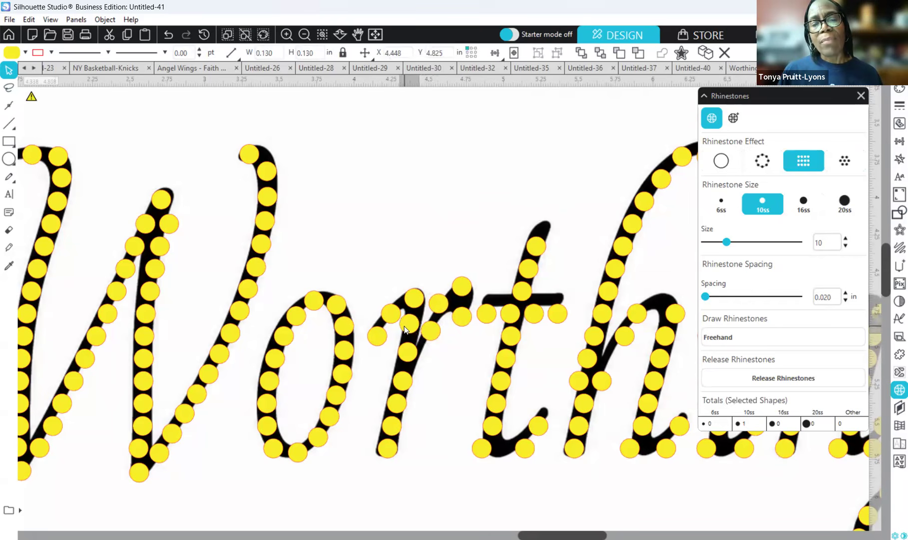
{"action": "left_click", "coordinate": [414, 351]}
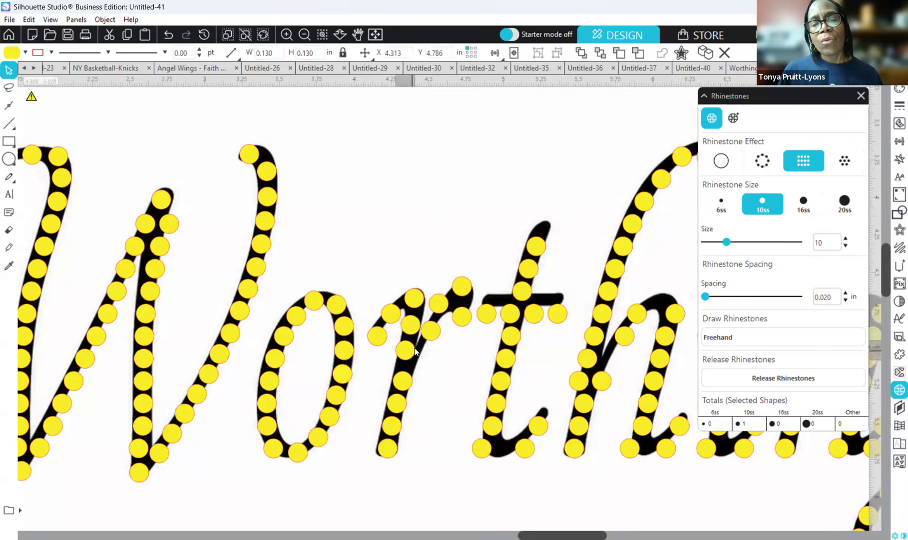
{"action": "left_click", "coordinate": [419, 351]}
{"action": "mouse_move", "coordinate": [400, 388]}
{"action": "left_mouse_down"}
{"action": "mouse_move", "coordinate": [402, 374]}
{"action": "mouse_move", "coordinate": [396, 395]}
{"action": "left_mouse_up"}
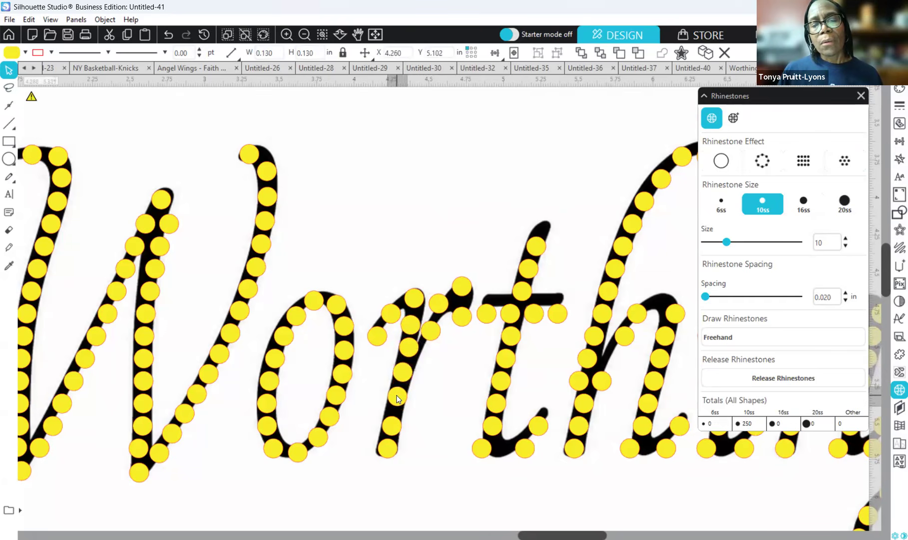
{"action": "left_click", "coordinate": [388, 426]}
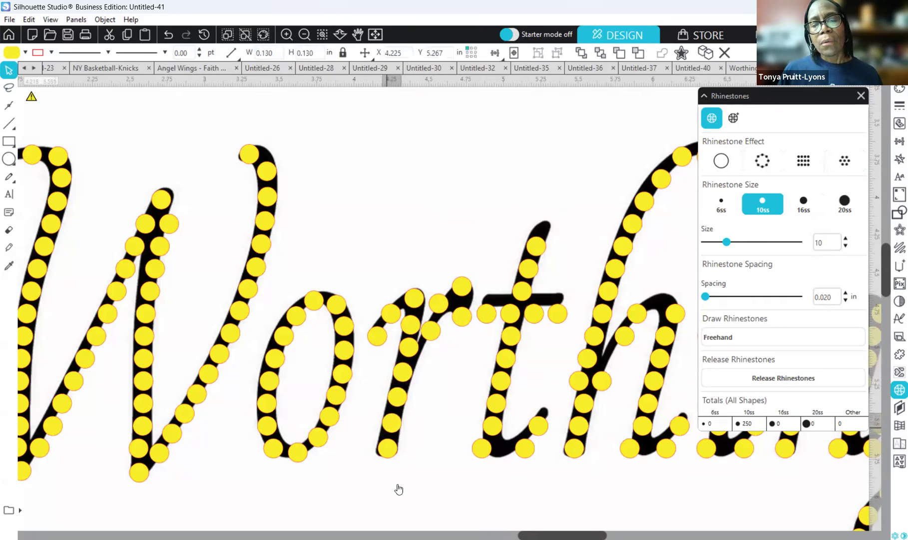
Reposition the stones around the base of the letter t so they follow its curve up to the tail's tip
{"action": "scroll", "coordinate": [503, 299], "scroll_direction": "right", "scroll_amount": 3}
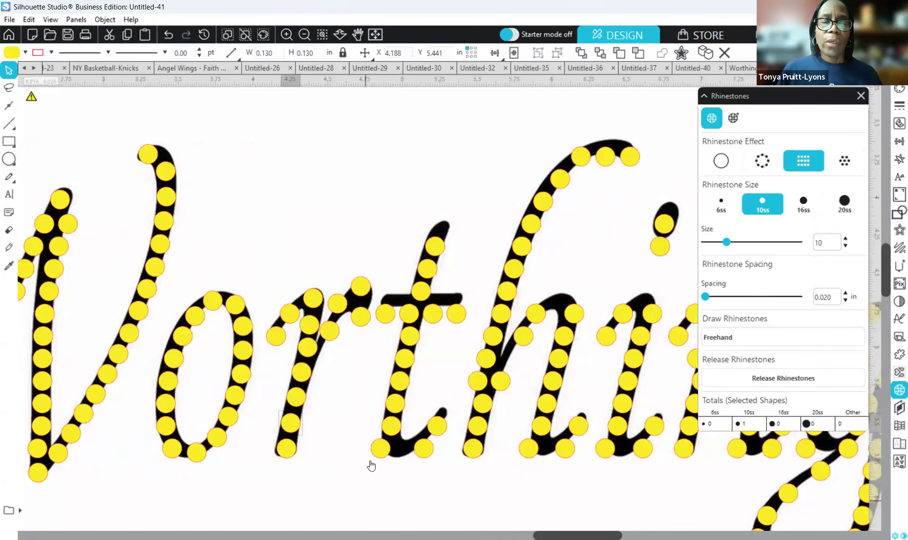
{"action": "left_click_drag", "start_coordinate": [386, 450], "coordinate": [439, 419]}
{"action": "left_click", "coordinate": [427, 429]}
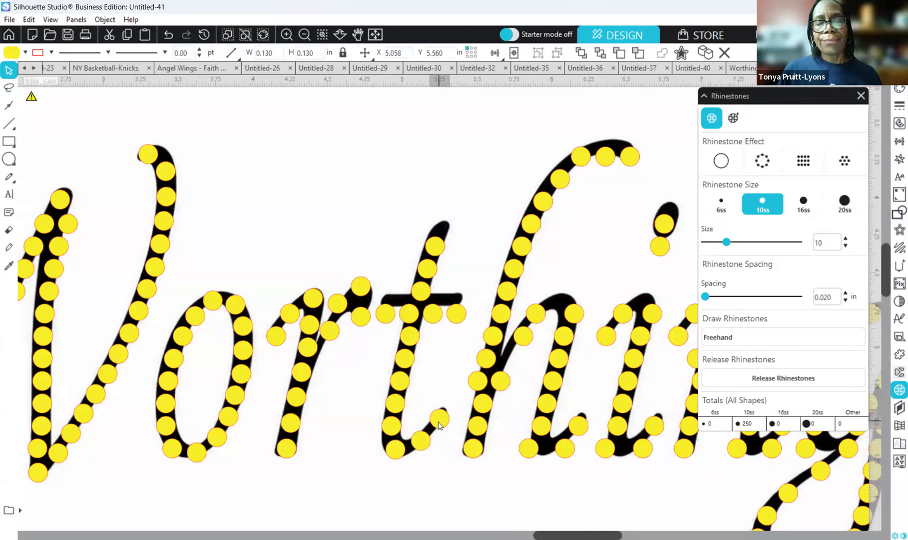
{"action": "left_click", "coordinate": [427, 445]}
{"action": "left_click", "coordinate": [426, 447]}
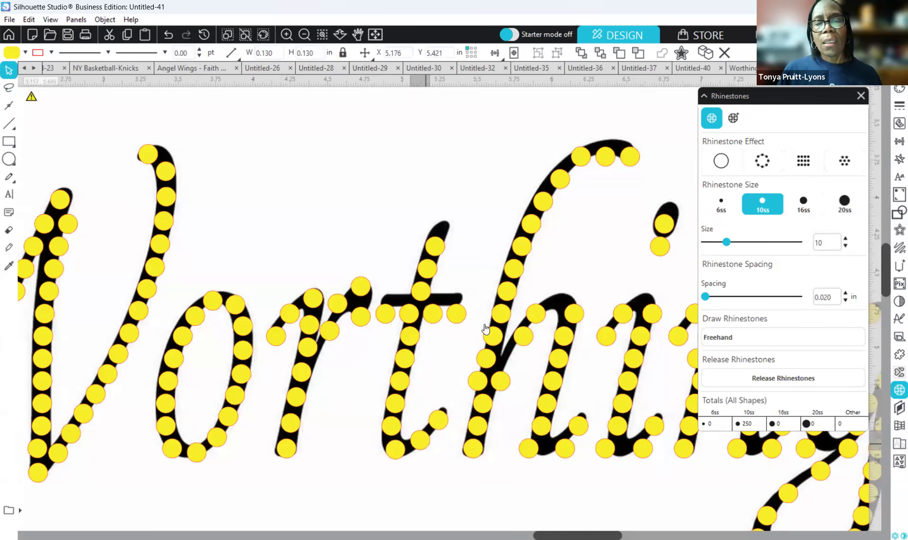
Fit the stones to the top curve of the letter h and shift the upper ascender stones up to close the gaps
{"action": "left_click_drag", "start_coordinate": [601, 159], "coordinate": [633, 154]}
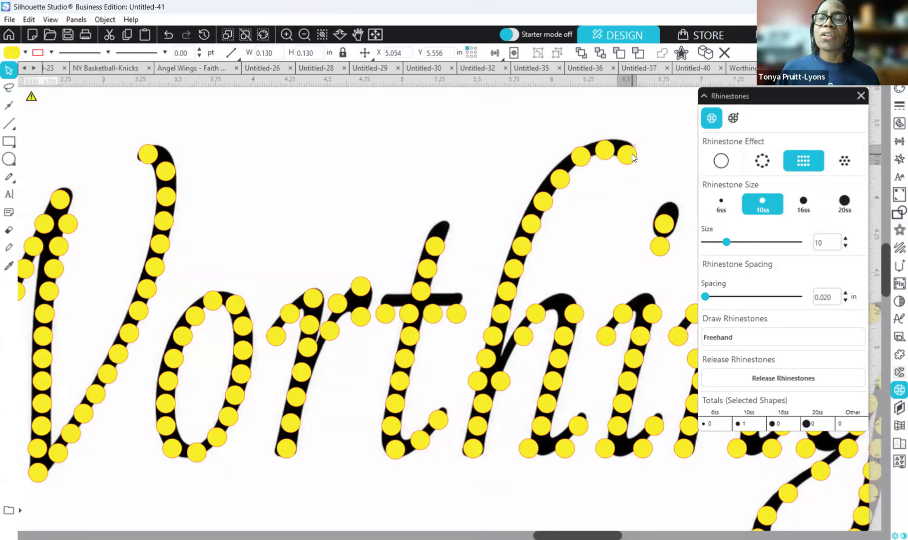
{"action": "left_click_drag", "start_coordinate": [560, 178], "coordinate": [568, 168]}
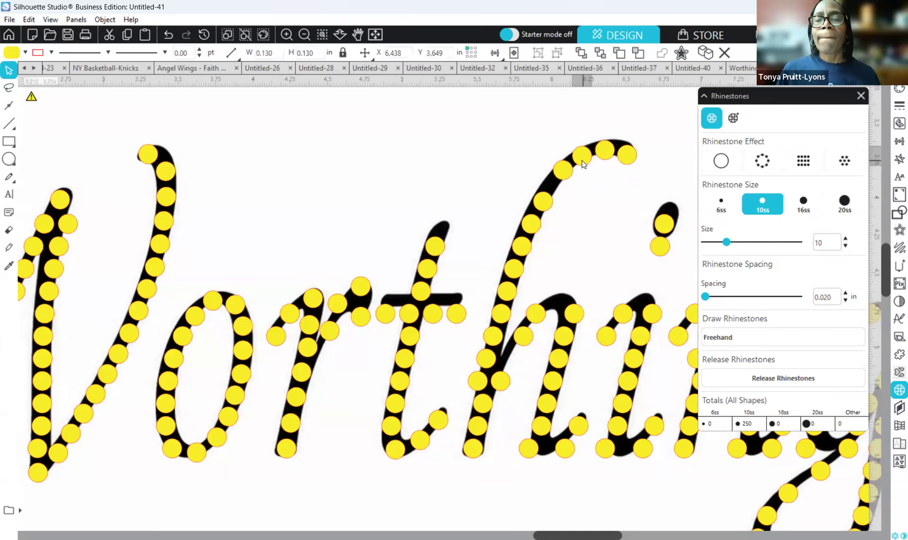
{"action": "left_click_drag", "start_coordinate": [547, 205], "coordinate": [550, 194]}
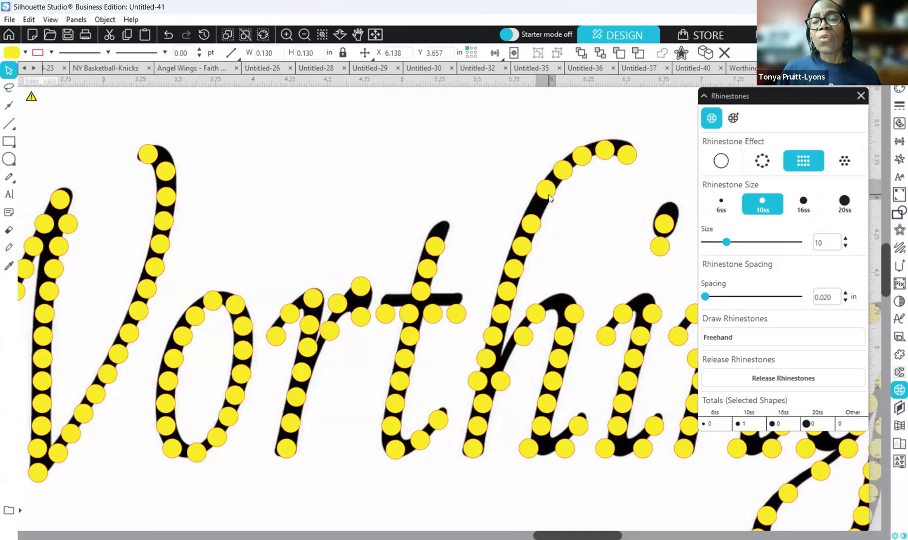
{"action": "left_click_drag", "start_coordinate": [535, 223], "coordinate": [540, 210]}
{"action": "left_click_drag", "start_coordinate": [522, 245], "coordinate": [523, 233]}
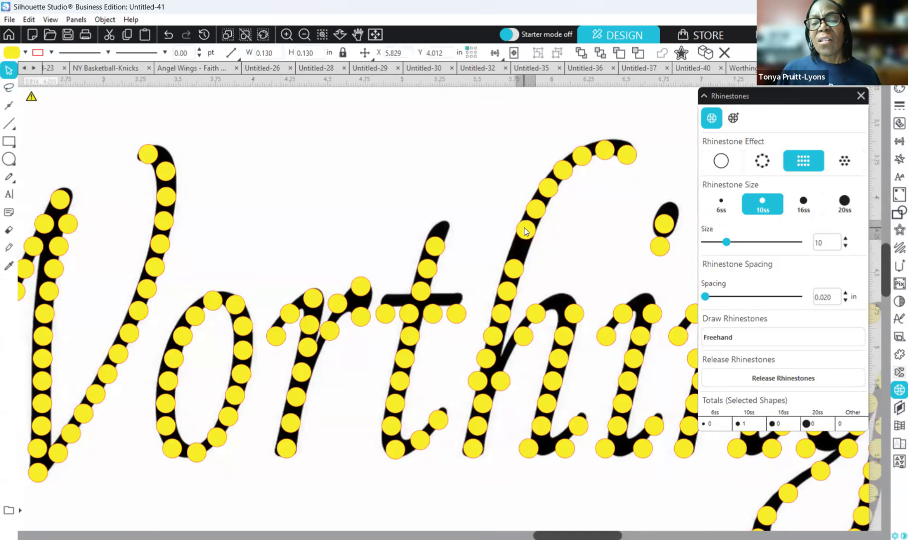
Move the stones in the middle of the h's ascender upward one by one so they are evenly spaced on the stroke
{"action": "left_click_drag", "start_coordinate": [514, 268], "coordinate": [515, 254]}
{"action": "left_click", "coordinate": [522, 264]}
{"action": "left_click", "coordinate": [519, 255]}
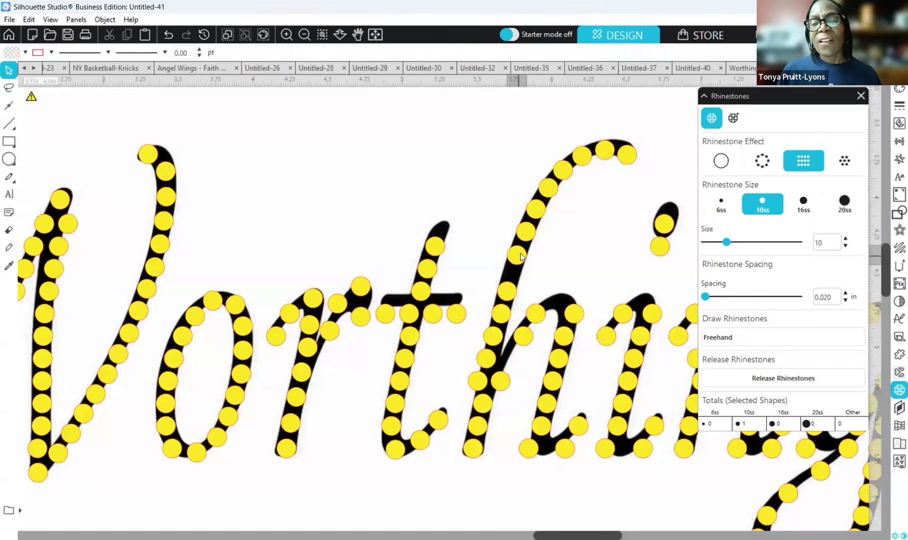
{"action": "left_click", "coordinate": [520, 254]}
{"action": "left_click", "coordinate": [498, 289]}
{"action": "left_click_drag", "start_coordinate": [508, 288], "coordinate": [512, 273]}
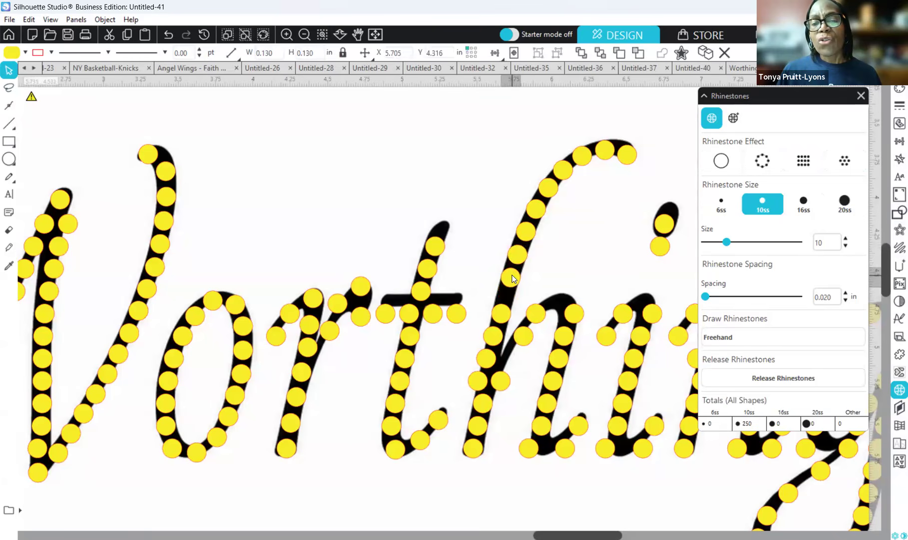
{"action": "left_click_drag", "start_coordinate": [502, 314], "coordinate": [501, 300]}
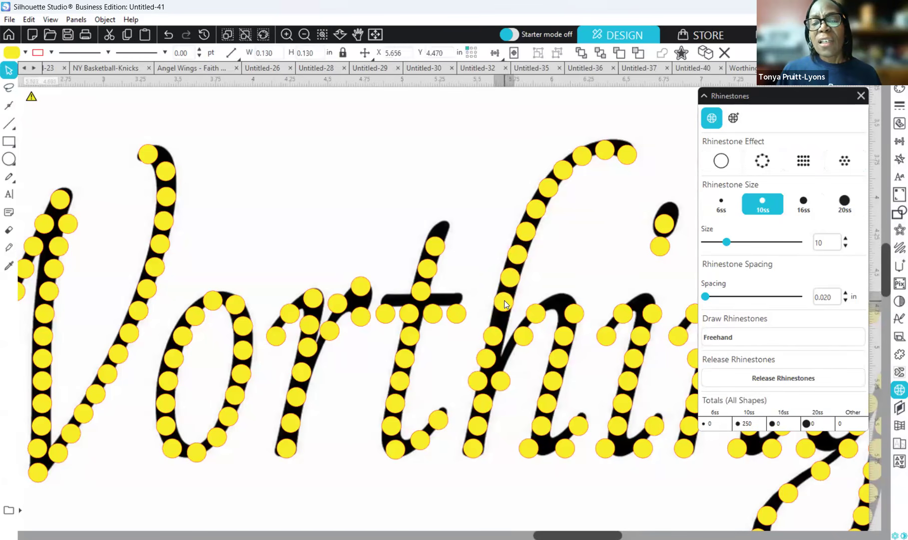
{"action": "left_click_drag", "start_coordinate": [490, 337], "coordinate": [492, 328]}
Set the stone at the h's lower junction aside and respace the lower stem stones evenly along the stroke
{"action": "left_click_drag", "start_coordinate": [479, 359], "coordinate": [476, 425]}
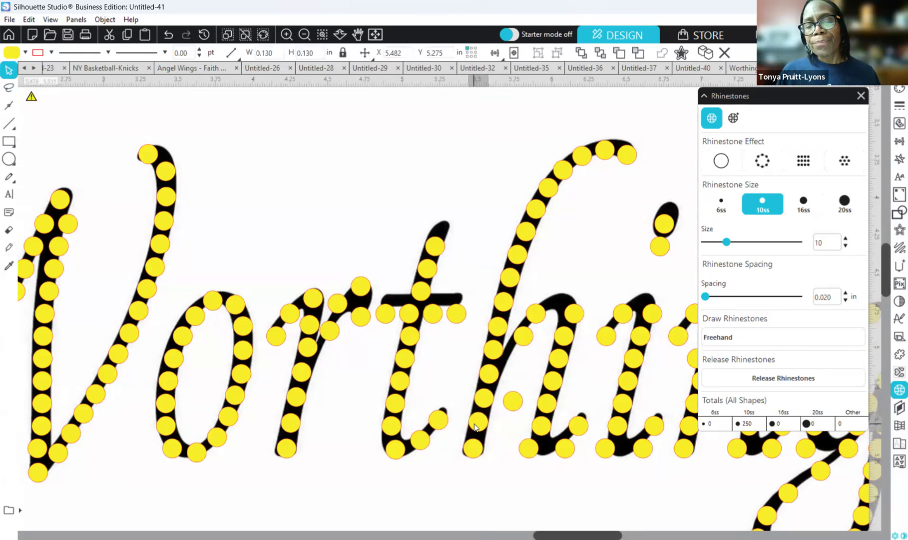
{"action": "left_click", "coordinate": [490, 394]}
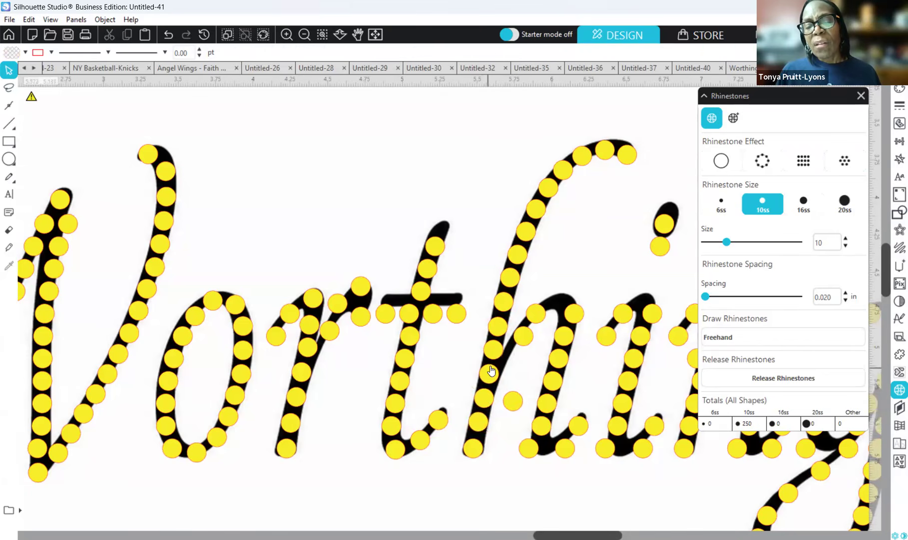
{"action": "left_click_drag", "start_coordinate": [491, 370], "coordinate": [490, 366]}
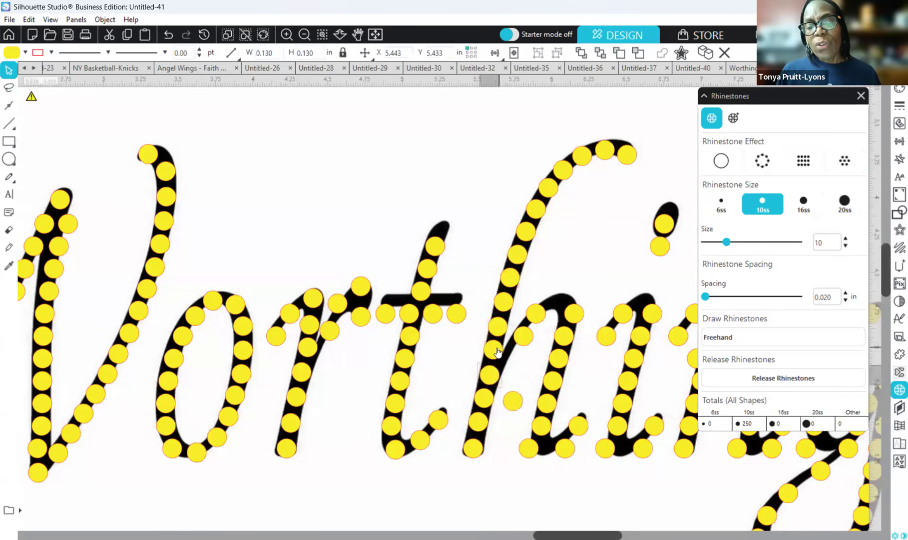
{"action": "left_click", "coordinate": [497, 348]}
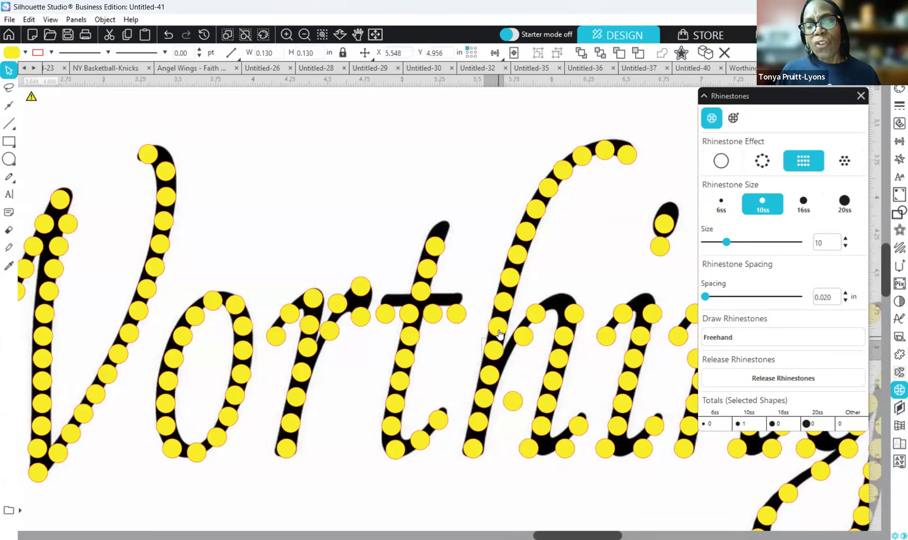
{"action": "left_click", "coordinate": [488, 380]}
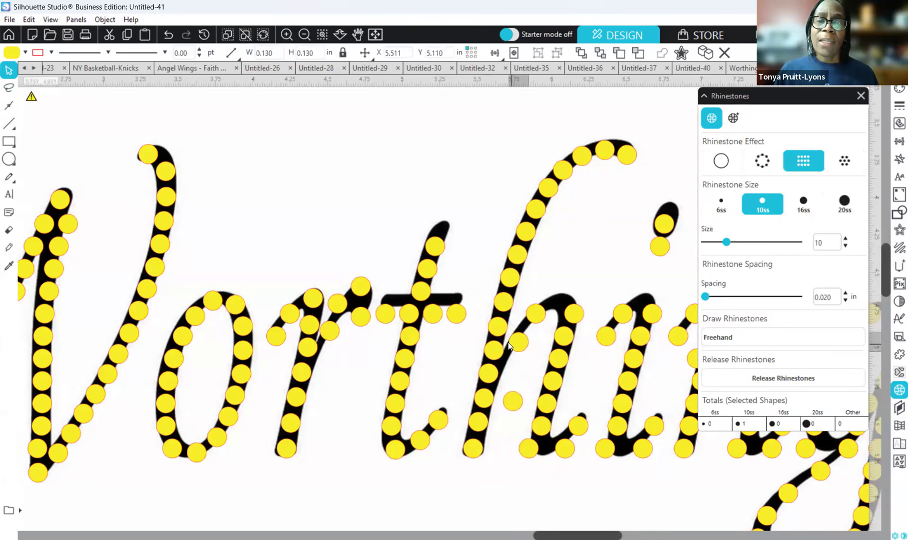
Align the stones along the h's arch, placing the spare stone at its top, and reposition the stones around its foot curve
{"action": "left_click_drag", "start_coordinate": [534, 311], "coordinate": [530, 317]}
{"action": "left_click_drag", "start_coordinate": [518, 398], "coordinate": [550, 301]}
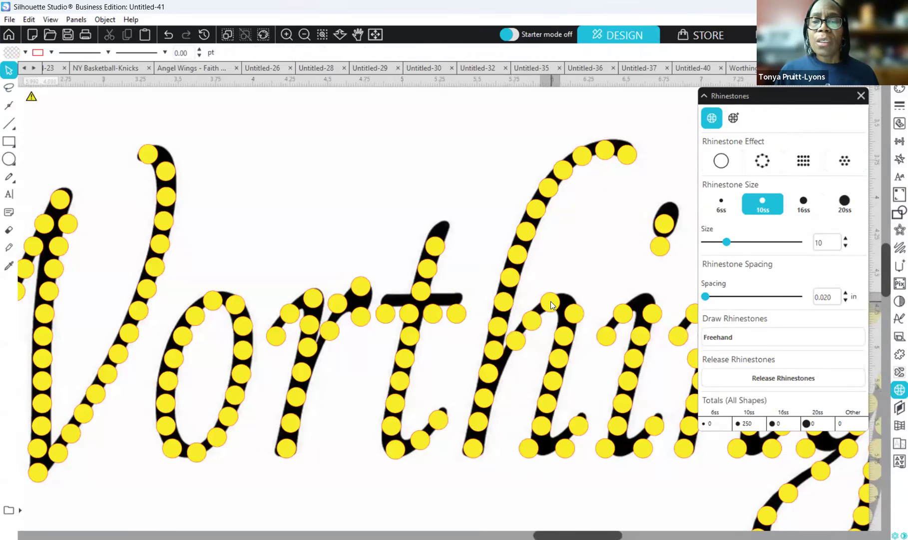
{"action": "left_click", "coordinate": [575, 311]}
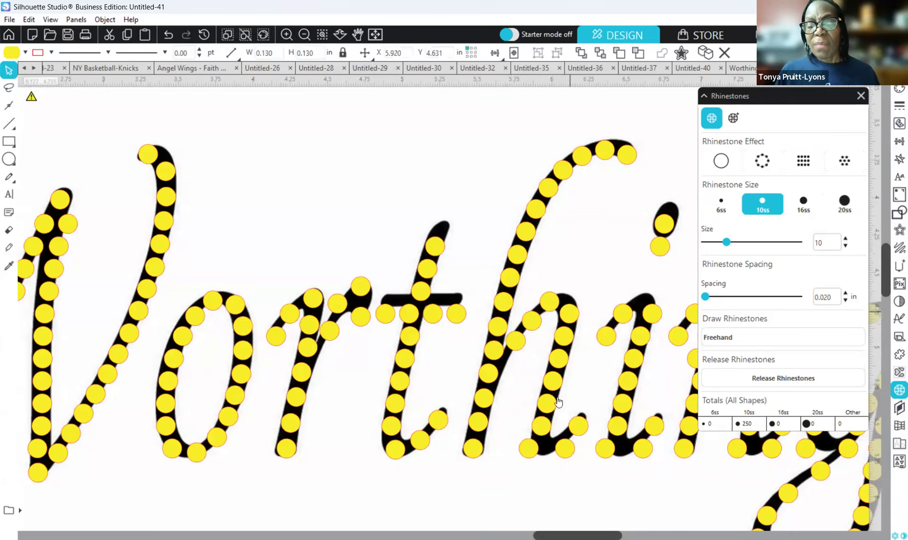
{"action": "left_click_drag", "start_coordinate": [537, 449], "coordinate": [578, 421]}
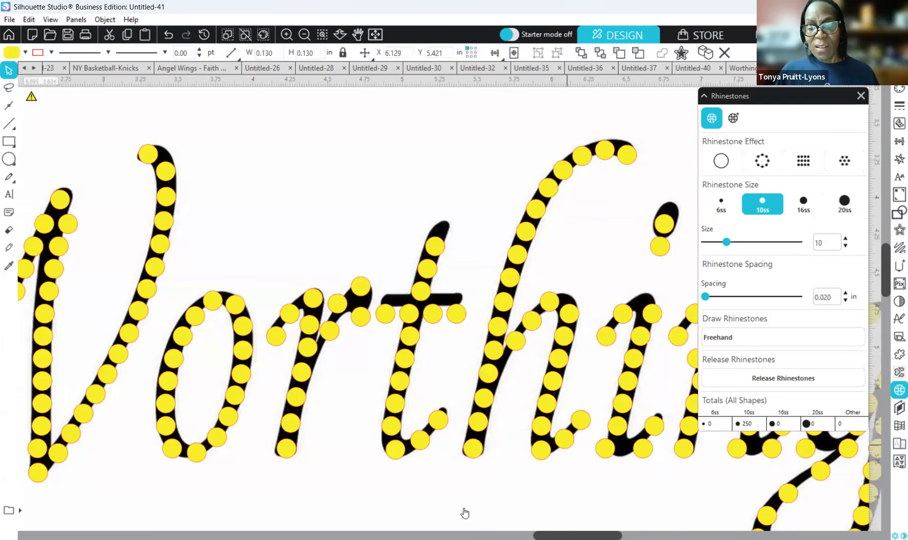
{"action": "left_click", "coordinate": [487, 507]}
Align the stones at the top, dot and upper stem of the first i, setting the extra stone below the dot aside
{"action": "left_click_drag", "start_coordinate": [554, 535], "coordinate": [584, 535]}
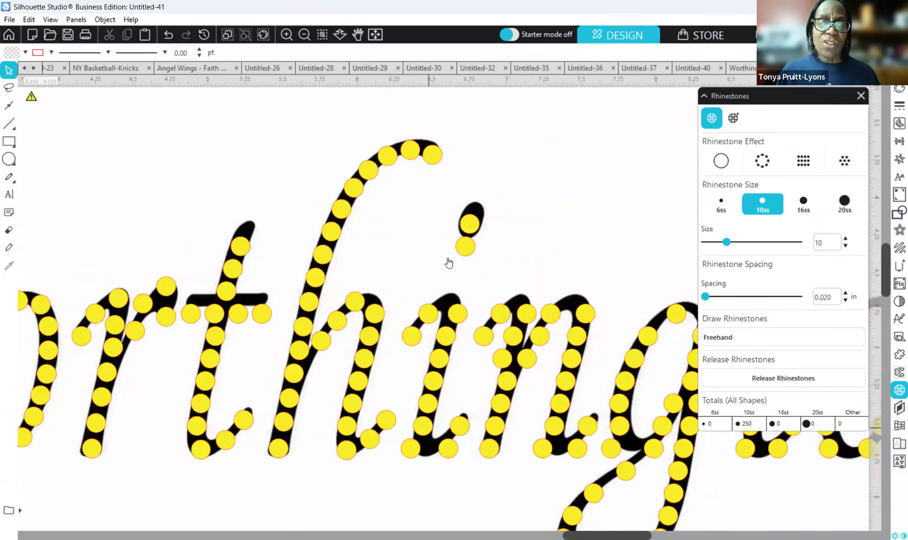
{"action": "left_click_drag", "start_coordinate": [455, 319], "coordinate": [447, 302]}
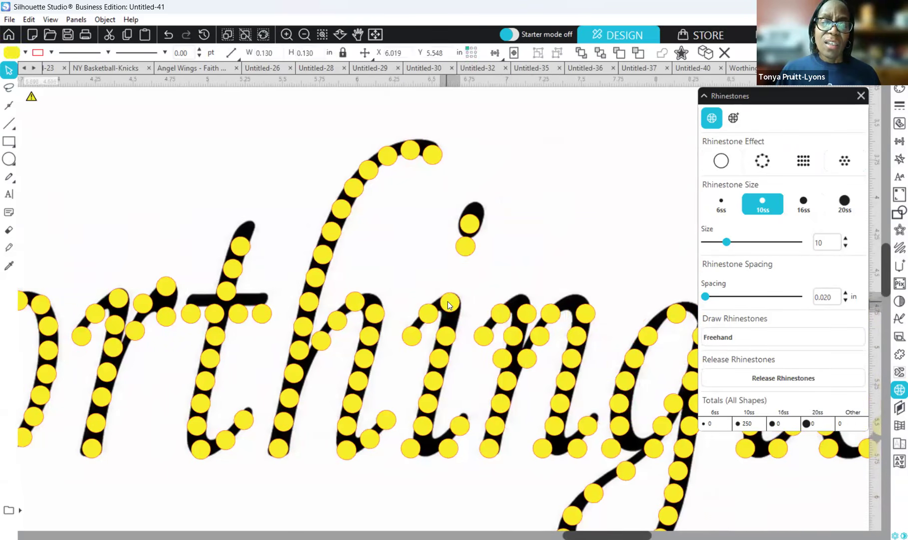
{"action": "left_click_drag", "start_coordinate": [468, 250], "coordinate": [551, 199]}
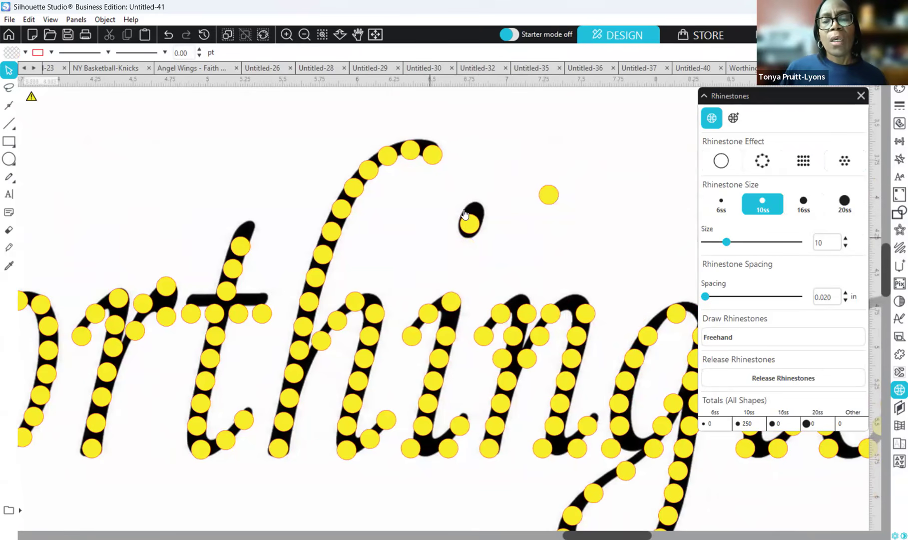
{"action": "left_click_drag", "start_coordinate": [472, 224], "coordinate": [472, 222]}
{"action": "left_click_drag", "start_coordinate": [443, 334], "coordinate": [445, 326]}
{"action": "left_click", "coordinate": [383, 343]}
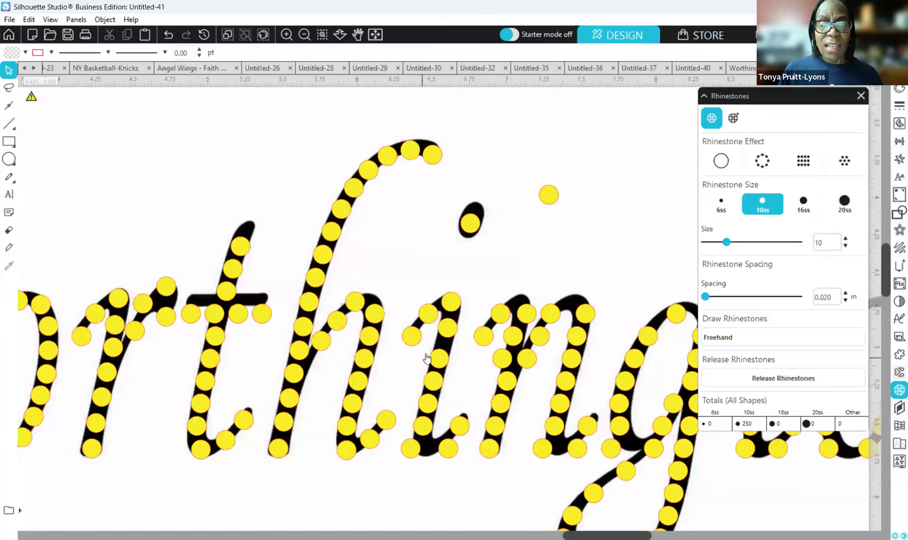
{"action": "left_click_drag", "start_coordinate": [441, 362], "coordinate": [442, 355]}
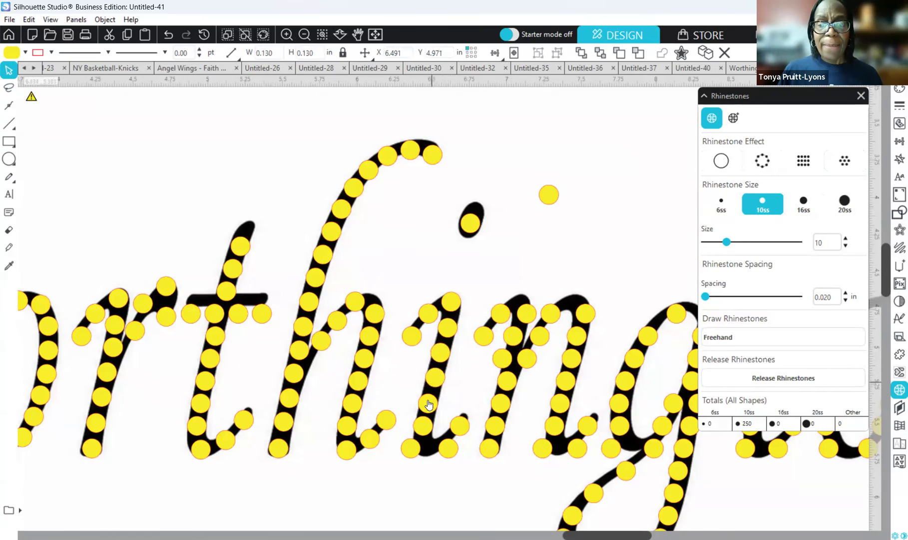
{"action": "left_click", "coordinate": [413, 435]}
{"action": "left_click_drag", "start_coordinate": [412, 458], "coordinate": [430, 459]}
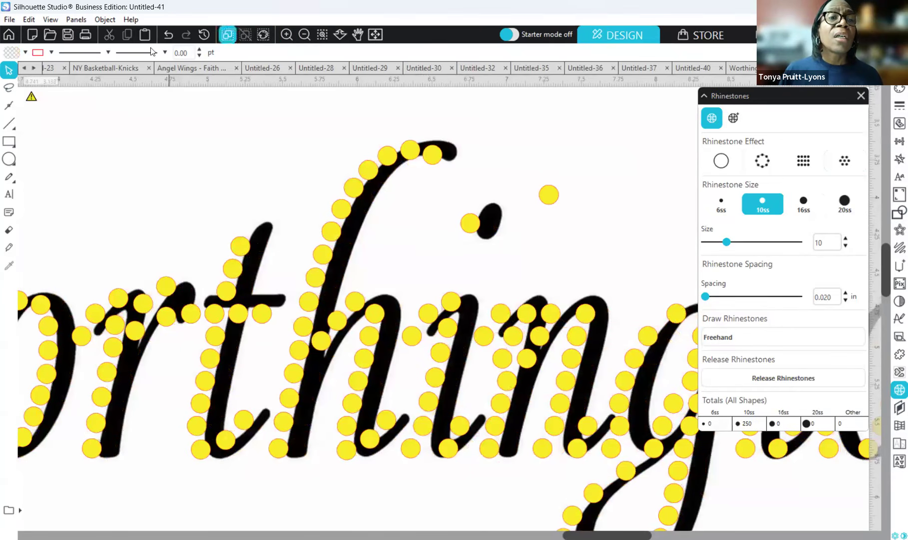
{"action": "left_click", "coordinate": [168, 36]}
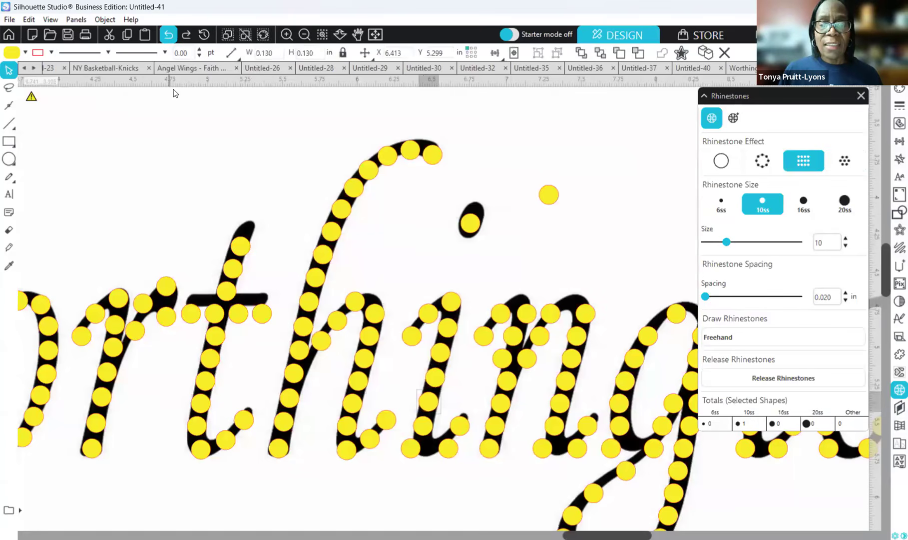
Reposition the stones around the i's foot curve and center the lowest stem stone on the stroke
{"action": "left_click_drag", "start_coordinate": [419, 452], "coordinate": [422, 450]}
{"action": "left_click", "coordinate": [335, 264]}
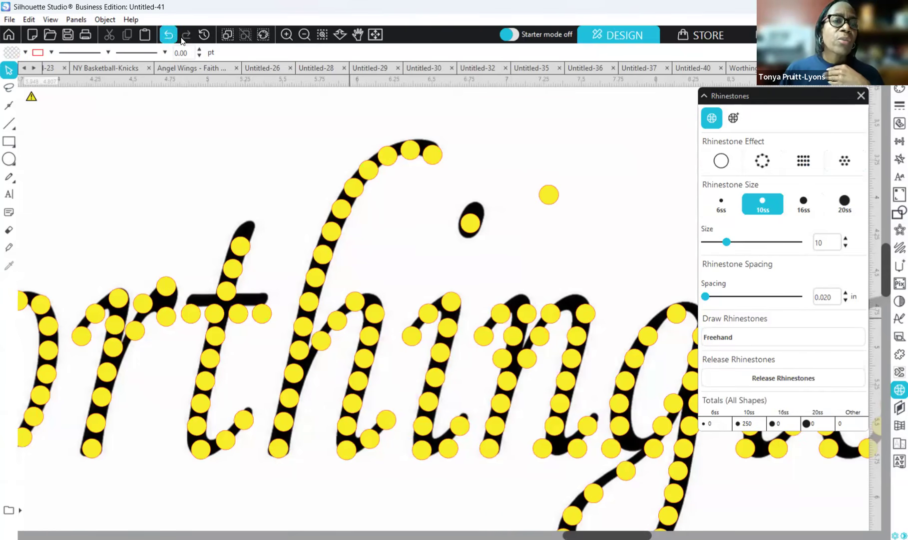
{"action": "left_click_drag", "start_coordinate": [459, 424], "coordinate": [426, 428]}
{"action": "left_click", "coordinate": [443, 424]}
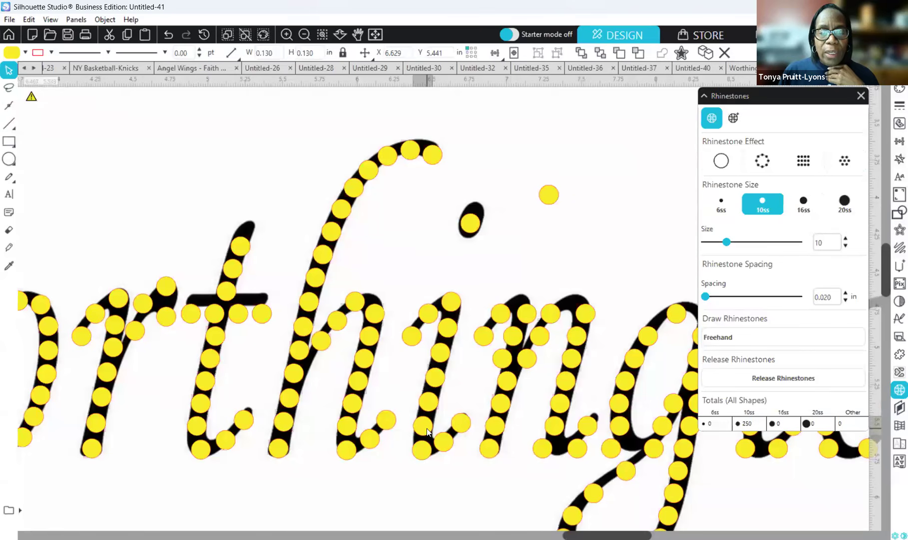
{"action": "left_click", "coordinate": [428, 427]}
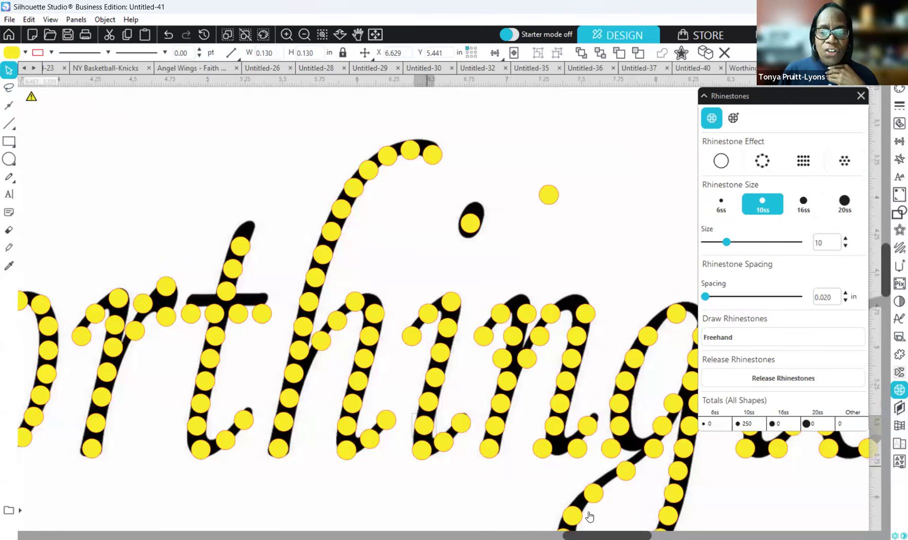
Fit the stones to the n's entry stroke and first stem, setting the extra stone beside the stem aside
{"action": "scroll", "coordinate": [217, 243], "scroll_direction": "right", "scroll_amount": 5}
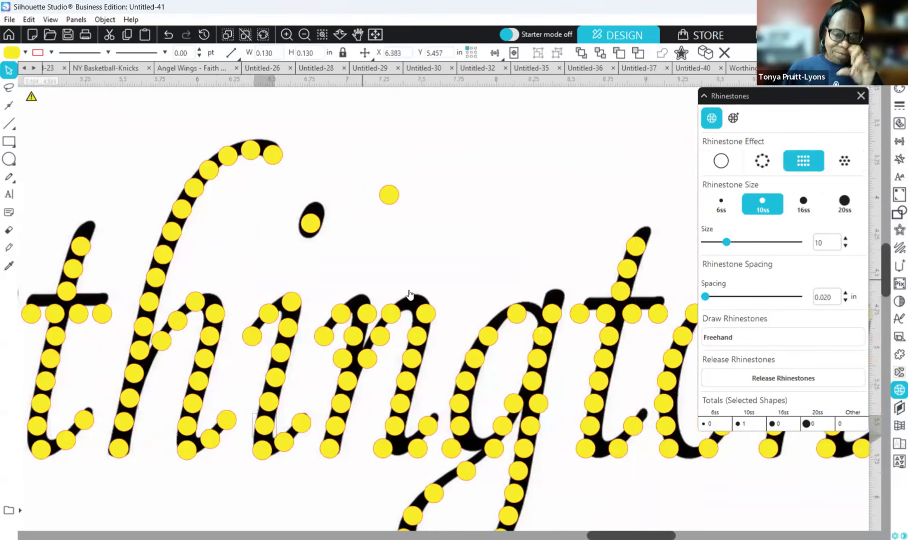
{"action": "left_click", "coordinate": [338, 312]}
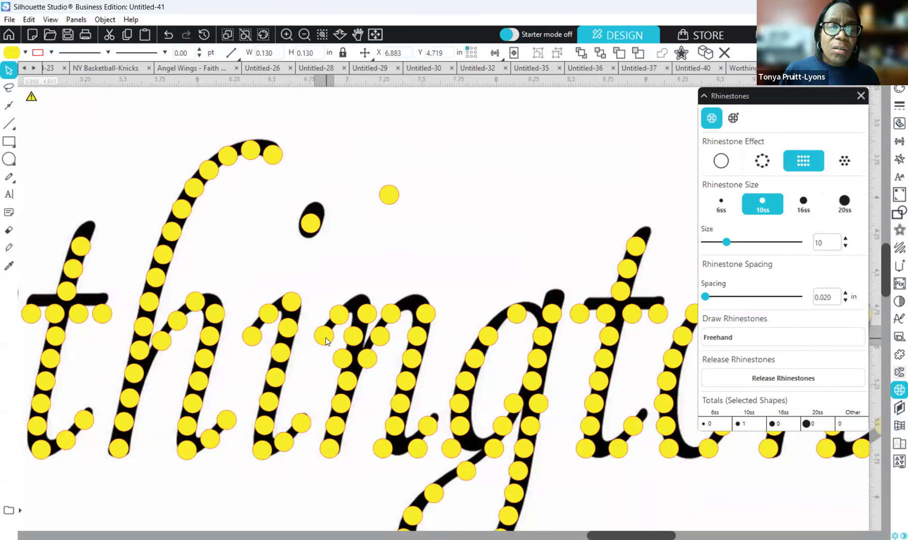
{"action": "mouse_move", "coordinate": [366, 315]}
{"action": "left_mouse_down"}
{"action": "mouse_move", "coordinate": [362, 303]}
{"action": "mouse_move", "coordinate": [356, 322]}
{"action": "left_mouse_up"}
{"action": "left_click_drag", "start_coordinate": [367, 361], "coordinate": [418, 273]}
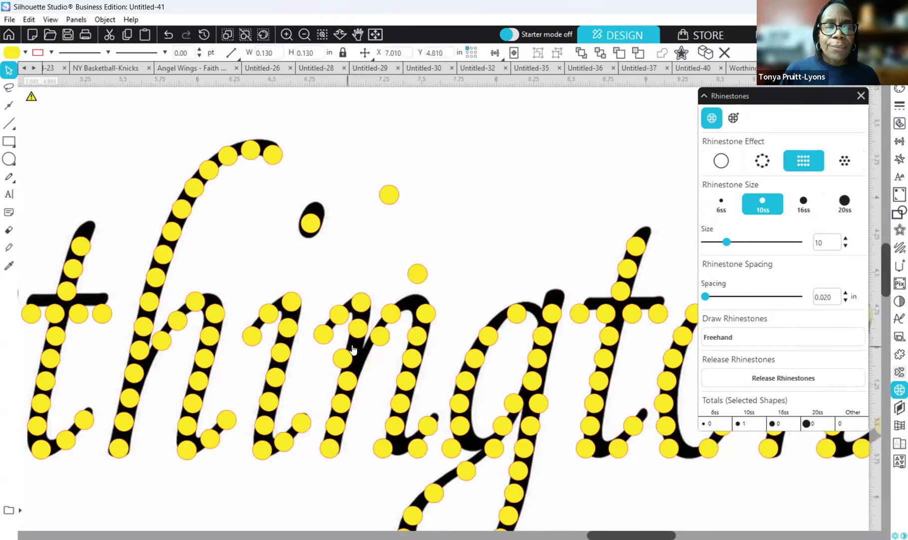
{"action": "left_click", "coordinate": [342, 359]}
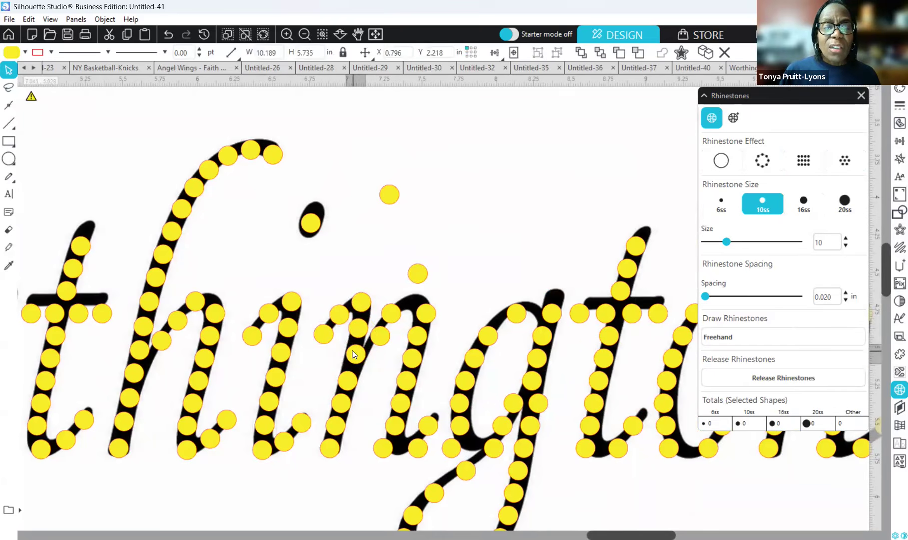
{"action": "left_click", "coordinate": [349, 379]}
{"action": "left_click_drag", "start_coordinate": [349, 379], "coordinate": [333, 432]}
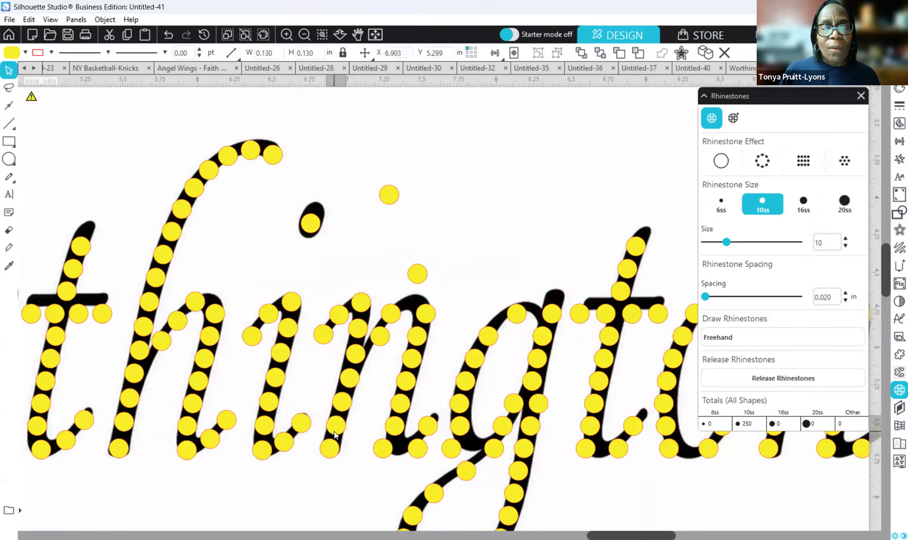
Align the stones along the n's arch, placing the spare stone above the n at the top of the arch
{"action": "left_click_drag", "start_coordinate": [378, 345], "coordinate": [376, 344]}
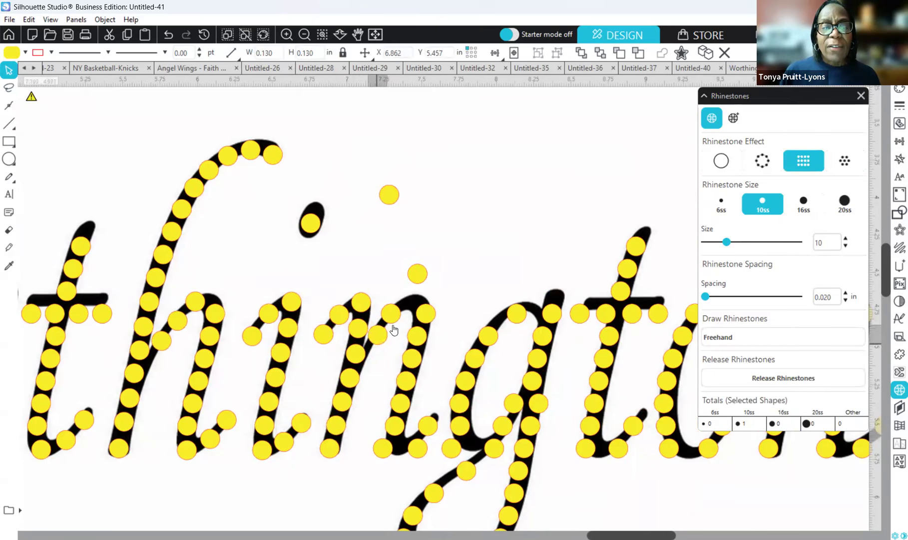
{"action": "left_click_drag", "start_coordinate": [418, 273], "coordinate": [413, 297]}
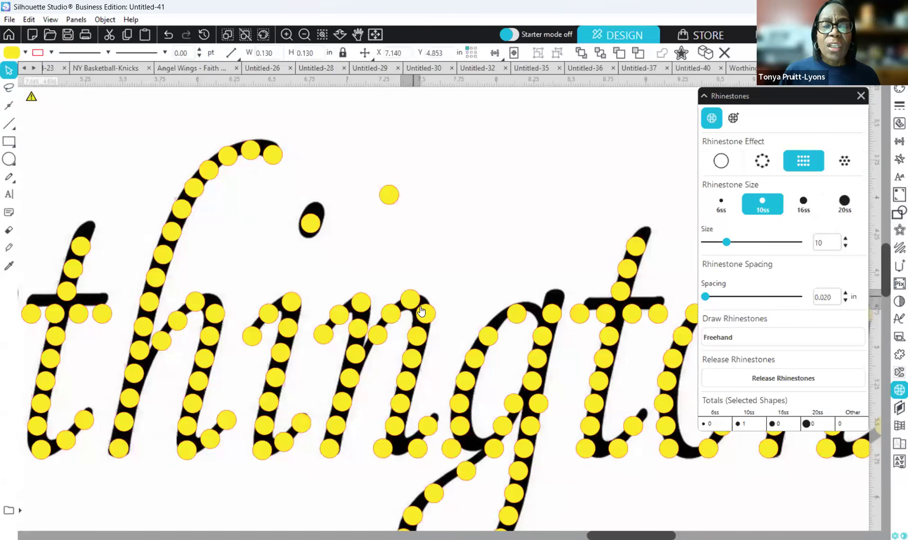
{"action": "left_click", "coordinate": [422, 308]}
{"action": "left_click", "coordinate": [424, 315]}
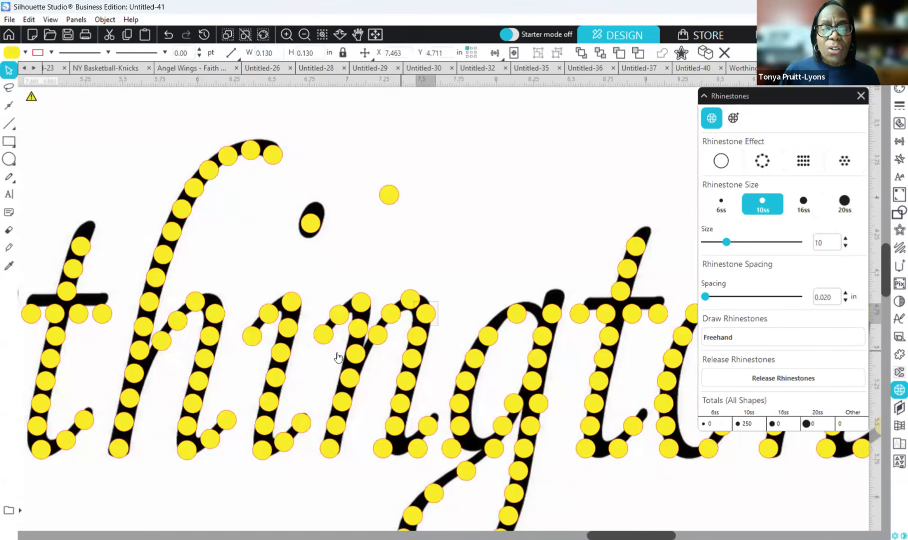
{"action": "left_click", "coordinate": [420, 342]}
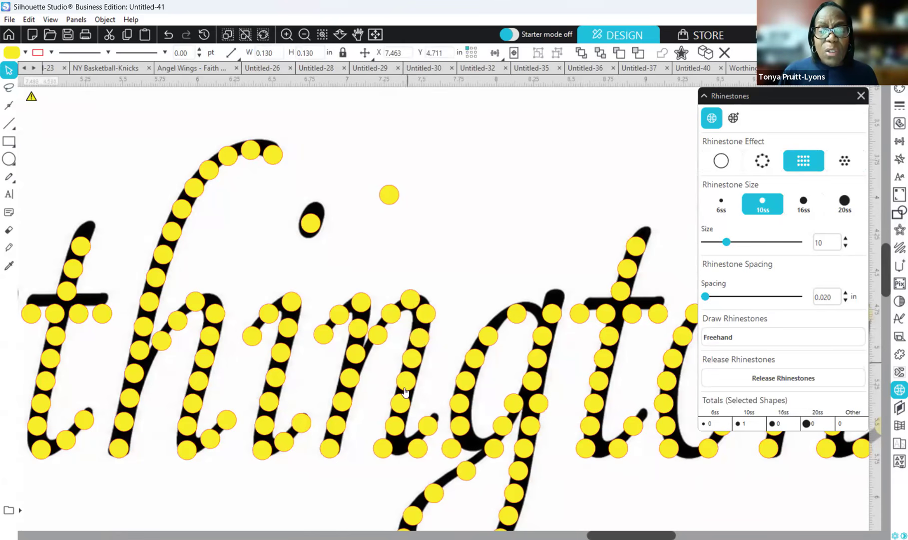
Move the stones around the n's foot curve onto the stroke and adjust the stones on its second stem
{"action": "left_click", "coordinate": [402, 456]}
{"action": "left_click_drag", "start_coordinate": [384, 452], "coordinate": [430, 422]}
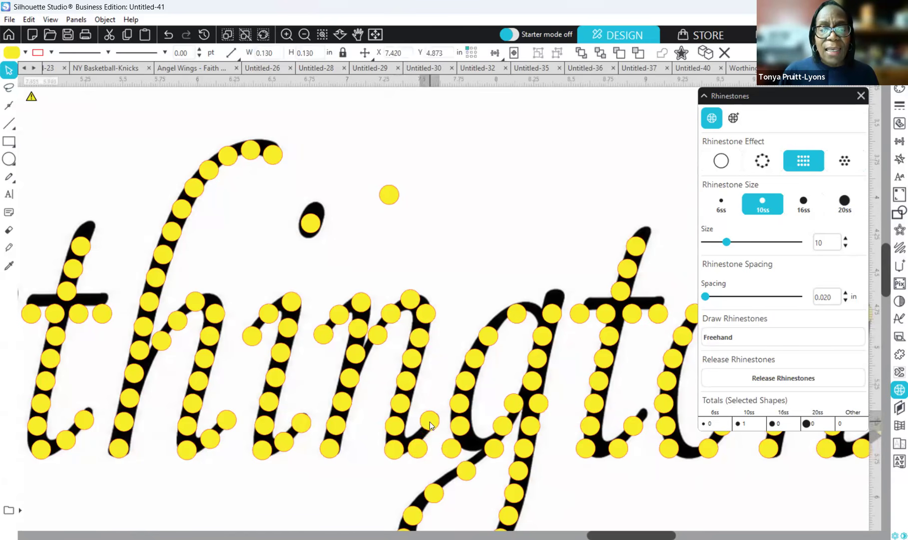
{"action": "left_click_drag", "start_coordinate": [413, 455], "coordinate": [411, 451]}
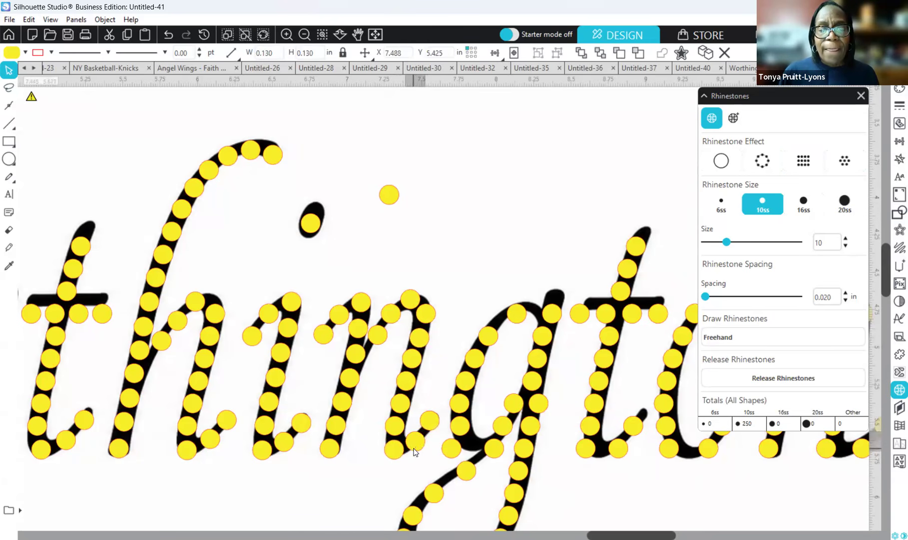
{"action": "left_click", "coordinate": [394, 428]}
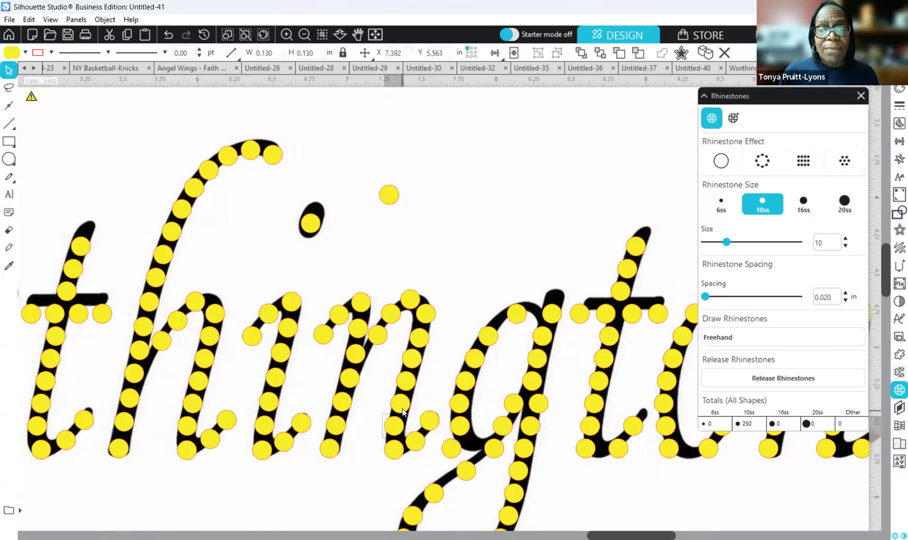
{"action": "left_click_drag", "start_coordinate": [419, 343], "coordinate": [416, 340]}
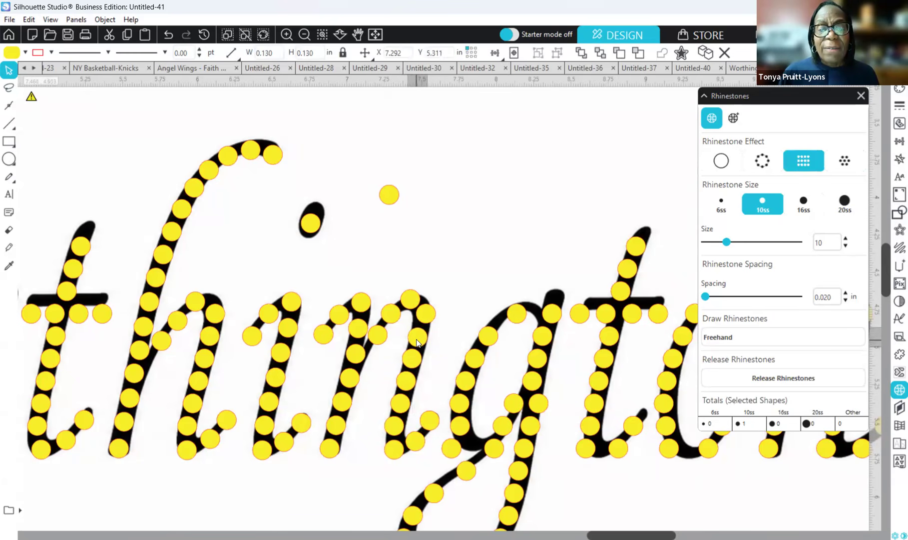
Nudge the lower stones on the n's first stem so they are centered and evenly spaced
{"action": "left_click", "coordinate": [354, 377]}
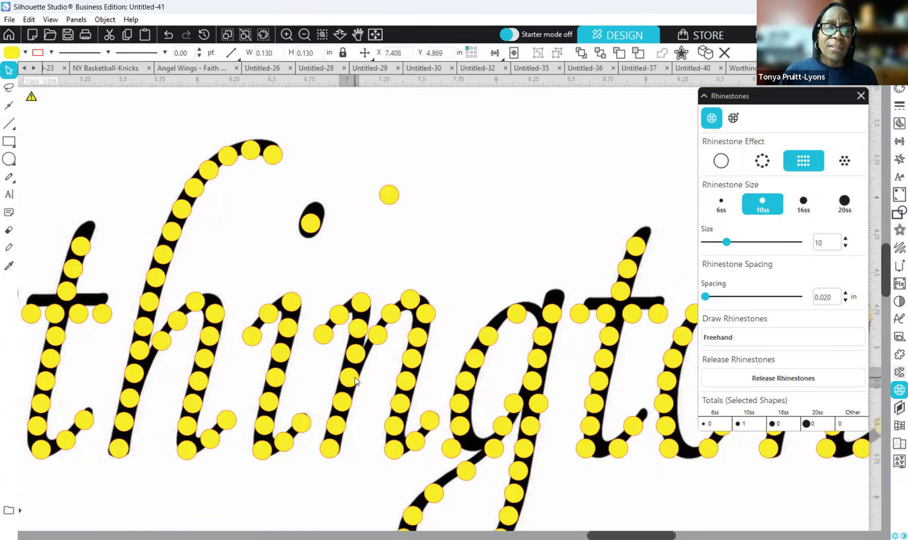
{"action": "left_click", "coordinate": [346, 408]}
{"action": "left_click", "coordinate": [334, 429]}
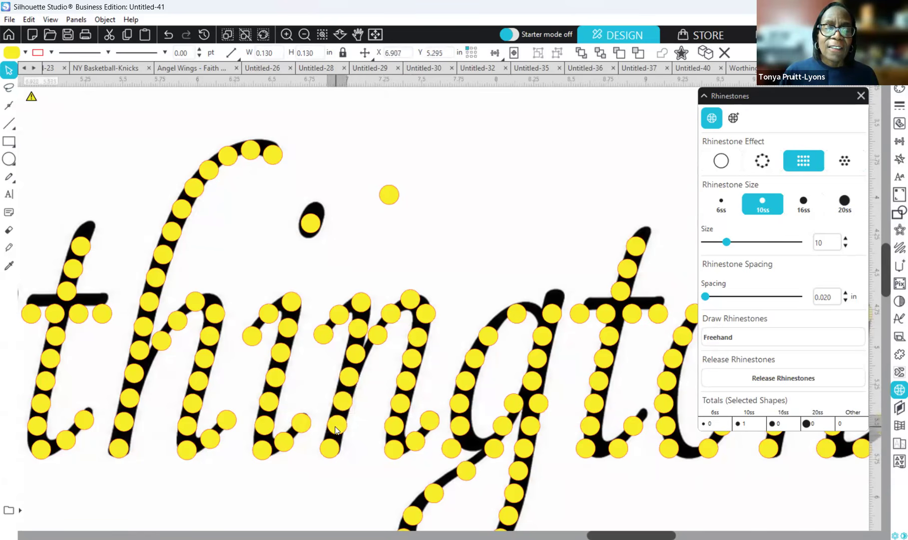
{"action": "left_click", "coordinate": [330, 449]}
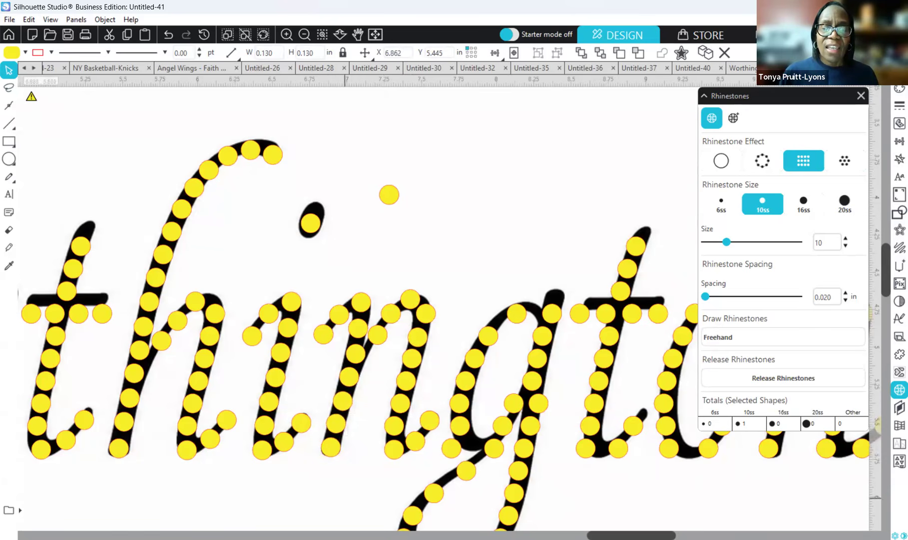
Align the stones at the top of the g's stem and bowl, filling the bowl's gap with the spare stone near the i's dot
{"action": "left_click", "coordinate": [618, 521]}
{"action": "scroll", "coordinate": [561, 337], "scroll_direction": "down", "scroll_amount": 1}
{"action": "scroll", "coordinate": [560, 336], "scroll_direction": "down", "scroll_amount": 1}
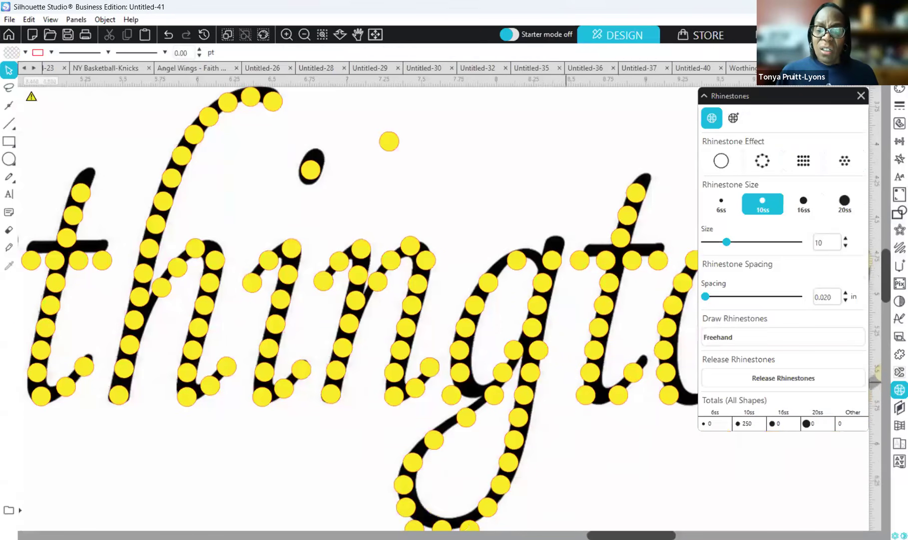
{"action": "mouse_move", "coordinate": [648, 535]}
{"action": "left_mouse_down"}
{"action": "mouse_move", "coordinate": [696, 535]}
{"action": "mouse_move", "coordinate": [618, 535]}
{"action": "mouse_move", "coordinate": [655, 535]}
{"action": "left_mouse_up"}
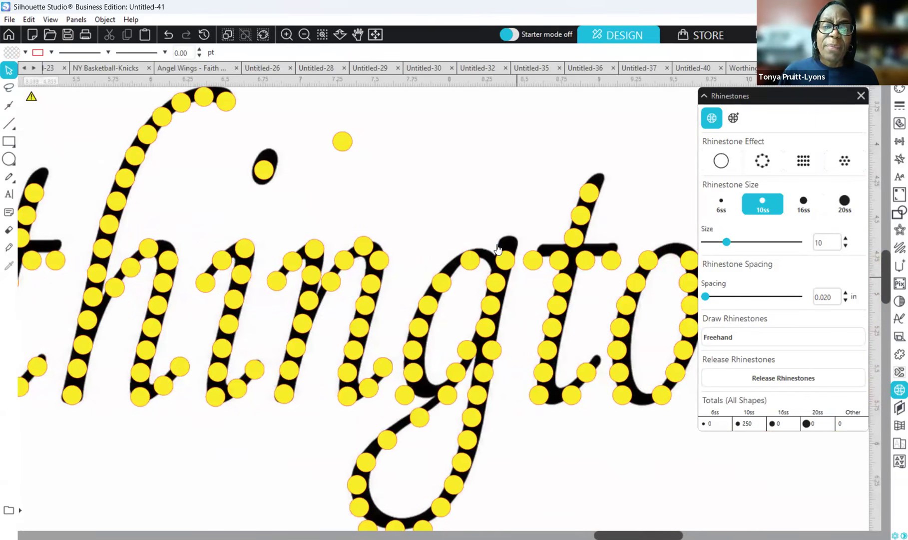
{"action": "left_click_drag", "start_coordinate": [504, 256], "coordinate": [508, 244]}
{"action": "left_click_drag", "start_coordinate": [499, 285], "coordinate": [504, 272]}
{"action": "mouse_move", "coordinate": [489, 305]}
{"action": "left_mouse_down"}
{"action": "mouse_move", "coordinate": [493, 293]}
{"action": "mouse_move", "coordinate": [490, 312]}
{"action": "left_mouse_up"}
{"action": "left_click_drag", "start_coordinate": [464, 258], "coordinate": [476, 253]}
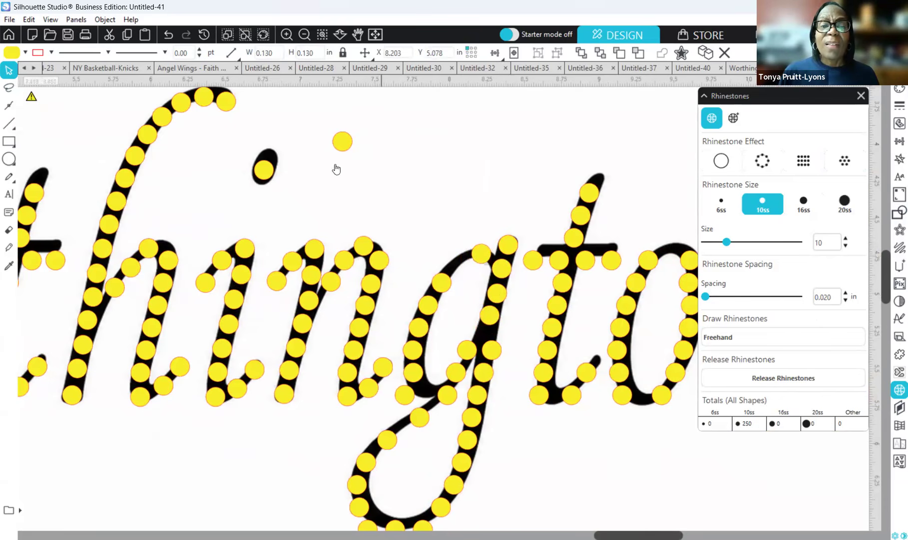
{"action": "left_click_drag", "start_coordinate": [343, 141], "coordinate": [460, 261]}
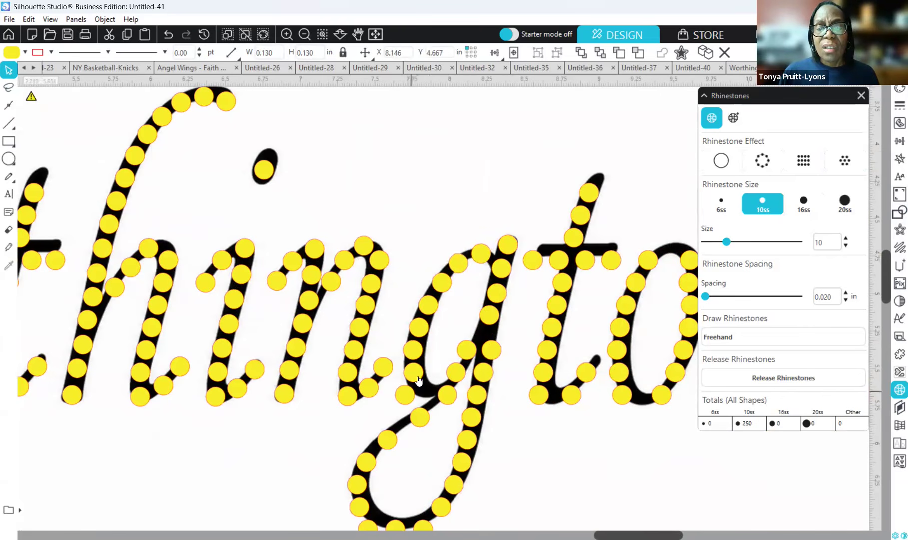
Reposition the stones along the bottom and upstroke of the g's bowl, moving the junction stone down toward the tail
{"action": "left_click", "coordinate": [409, 391]}
{"action": "left_click_drag", "start_coordinate": [410, 391], "coordinate": [433, 383]}
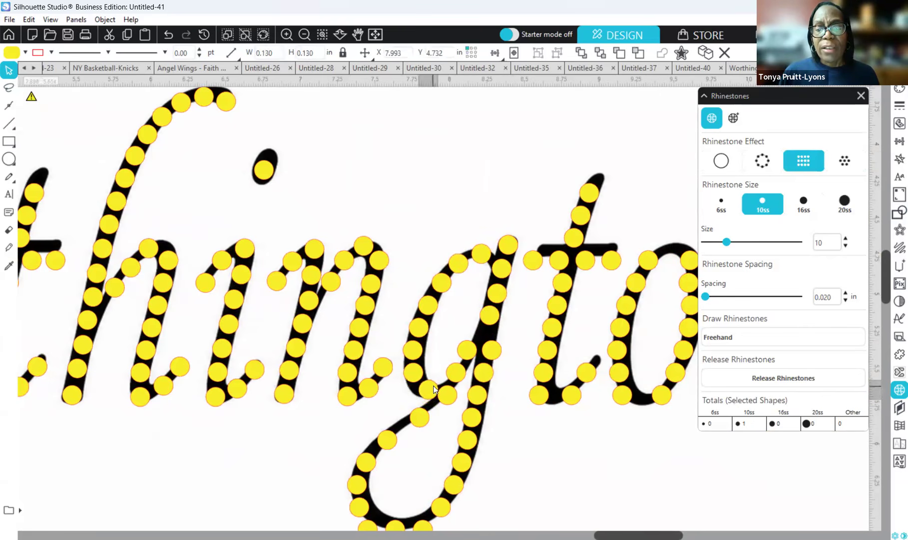
{"action": "left_click_drag", "start_coordinate": [439, 397], "coordinate": [433, 414]}
{"action": "left_click", "coordinate": [449, 384]}
{"action": "left_click_drag", "start_coordinate": [454, 375], "coordinate": [484, 322]}
{"action": "left_click", "coordinate": [460, 369]}
{"action": "left_click", "coordinate": [476, 320]}
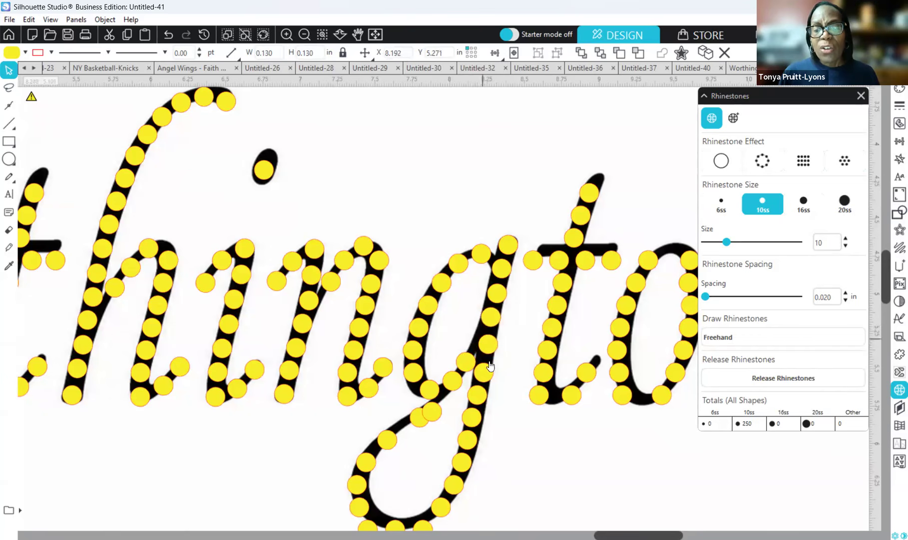
Shift the stones on the upper half of the g's stem upward so they sit centered and evenly spaced on the stroke
{"action": "left_click", "coordinate": [514, 297]}
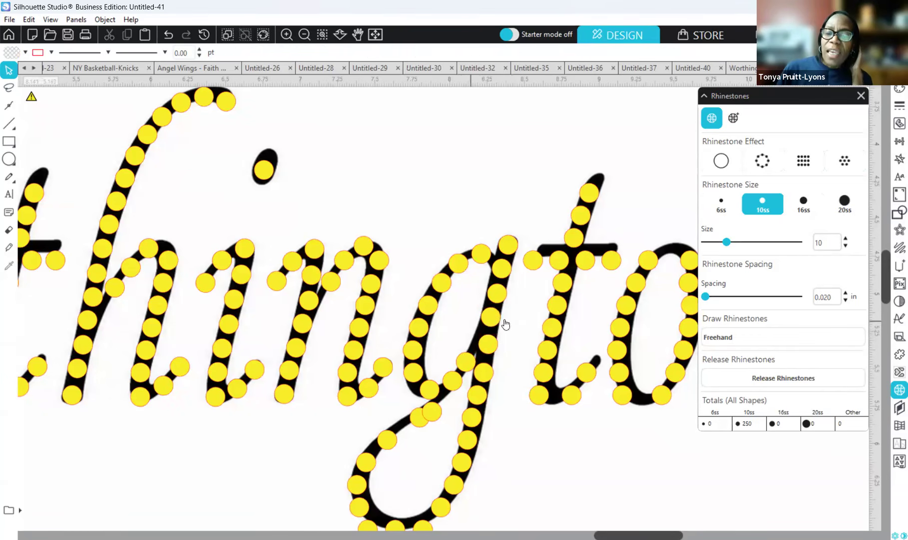
{"action": "mouse_move", "coordinate": [493, 344]}
{"action": "left_mouse_down"}
{"action": "mouse_move", "coordinate": [494, 317]}
{"action": "mouse_move", "coordinate": [487, 342]}
{"action": "left_mouse_up"}
{"action": "left_click", "coordinate": [484, 349]}
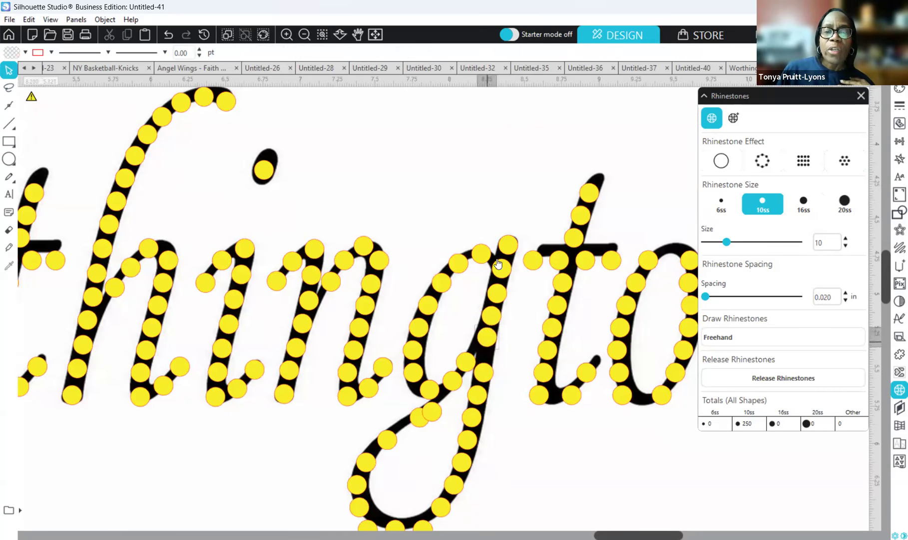
{"action": "left_click", "coordinate": [499, 291]}
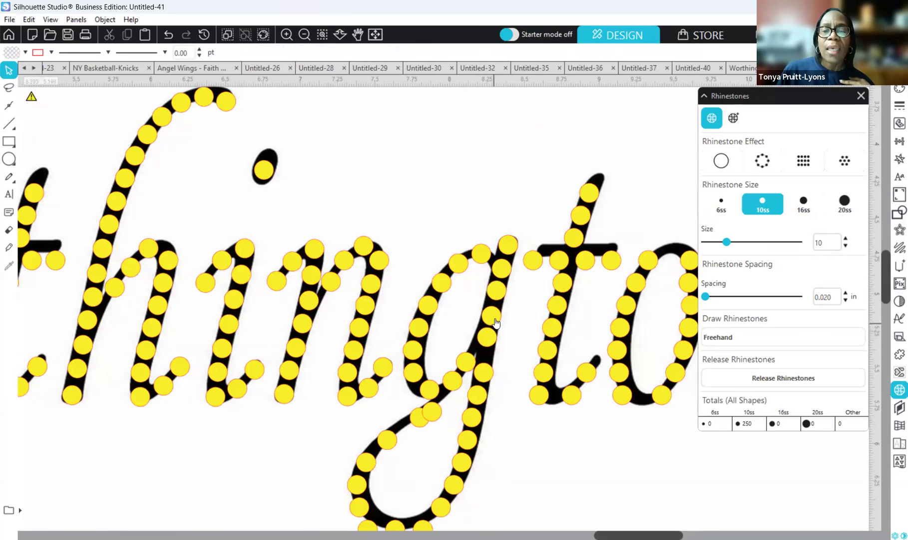
{"action": "left_click", "coordinate": [489, 335]}
{"action": "left_click", "coordinate": [489, 335]}
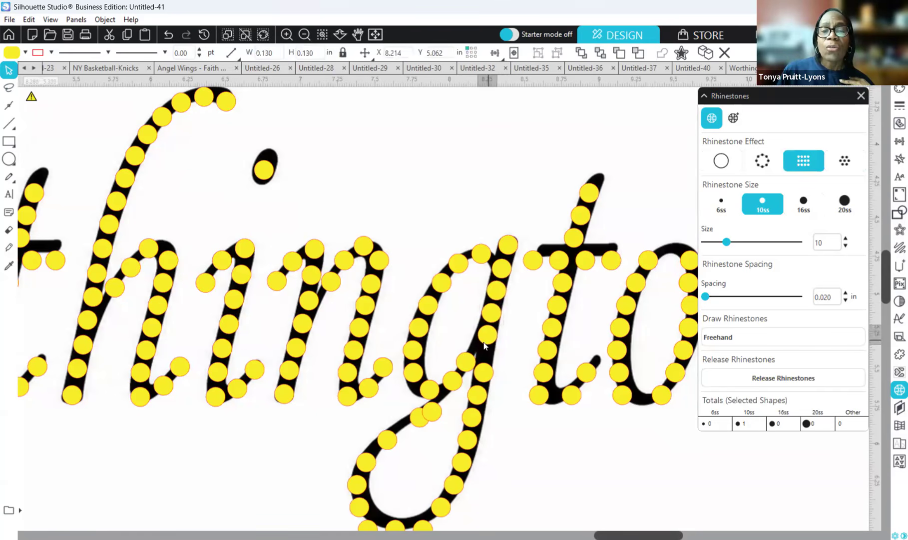
{"action": "left_click", "coordinate": [475, 397]}
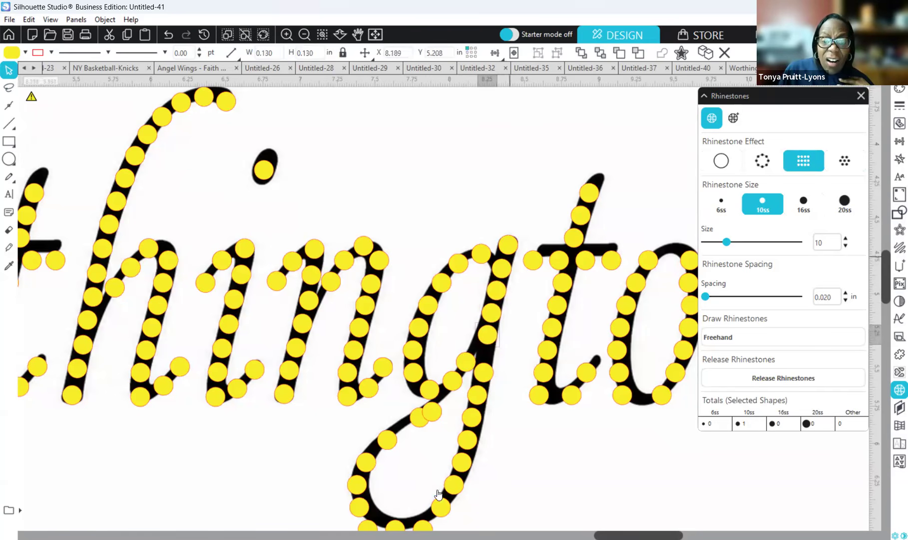
Move the g's stem stone up at the bowl crossing and adjust the stones along the bottom of the bowl
{"action": "mouse_move", "coordinate": [488, 372]}
{"action": "left_mouse_down"}
{"action": "mouse_move", "coordinate": [487, 363]}
{"action": "mouse_move", "coordinate": [463, 365]}
{"action": "mouse_move", "coordinate": [446, 389]}
{"action": "left_mouse_up"}
{"action": "left_click", "coordinate": [457, 391]}
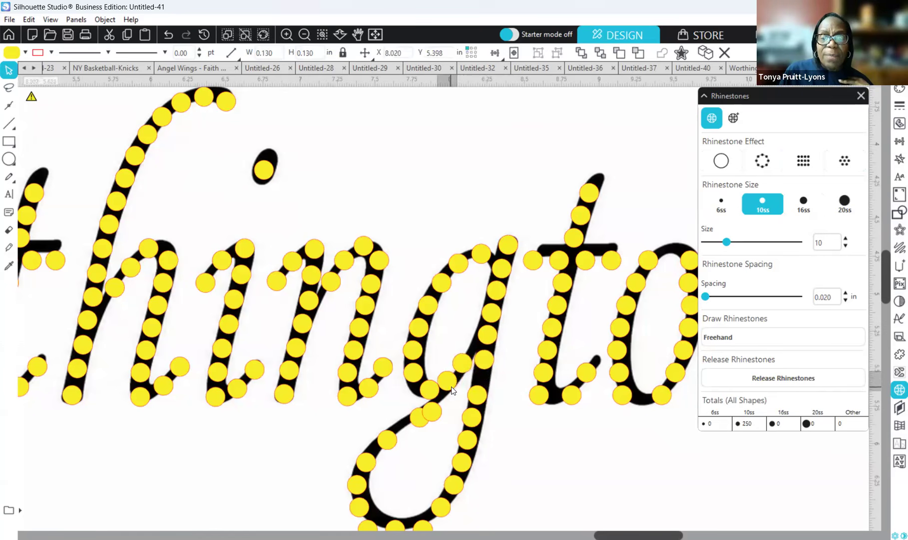
{"action": "left_click", "coordinate": [428, 391]}
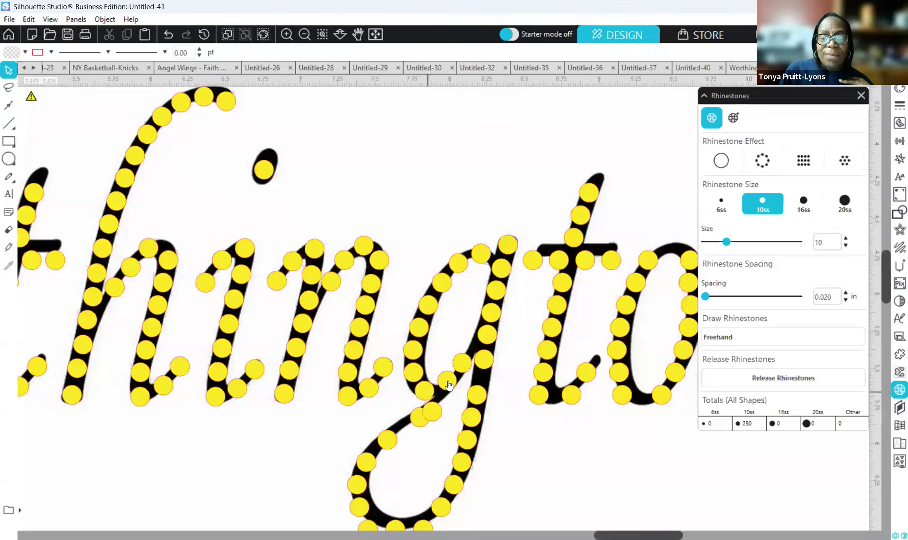
{"action": "left_click", "coordinate": [448, 385]}
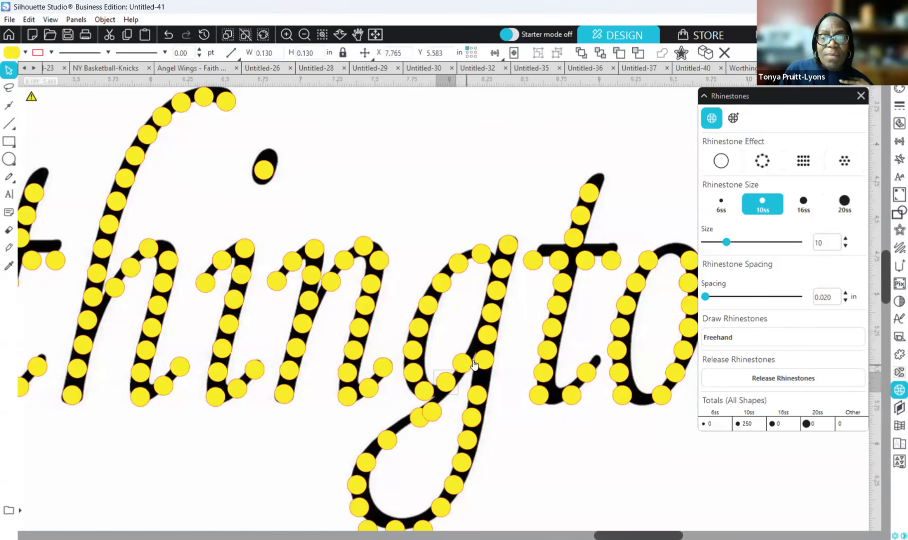
Move the stones on the g's descender up along the stroke to fill the gap below the bowl crossing
{"action": "left_click_drag", "start_coordinate": [484, 394], "coordinate": [487, 382]}
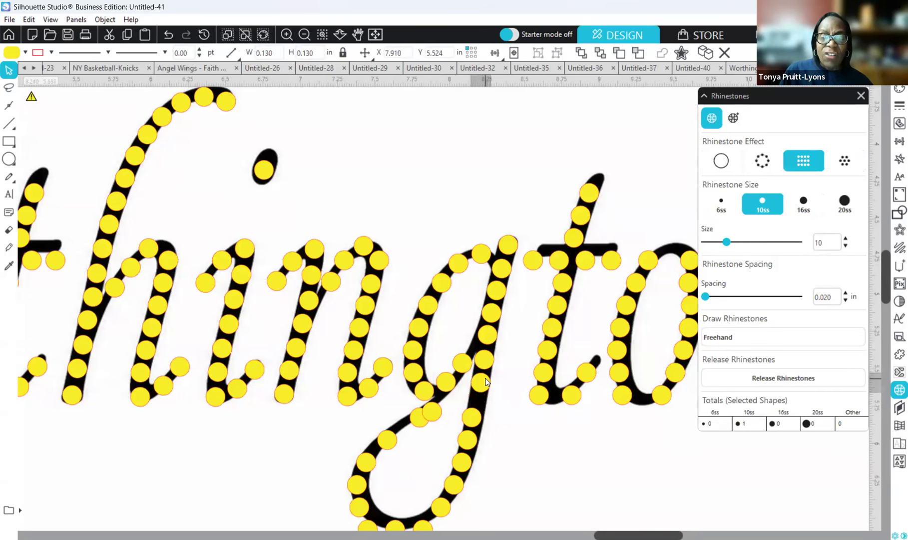
{"action": "left_click_drag", "start_coordinate": [467, 415], "coordinate": [471, 403]}
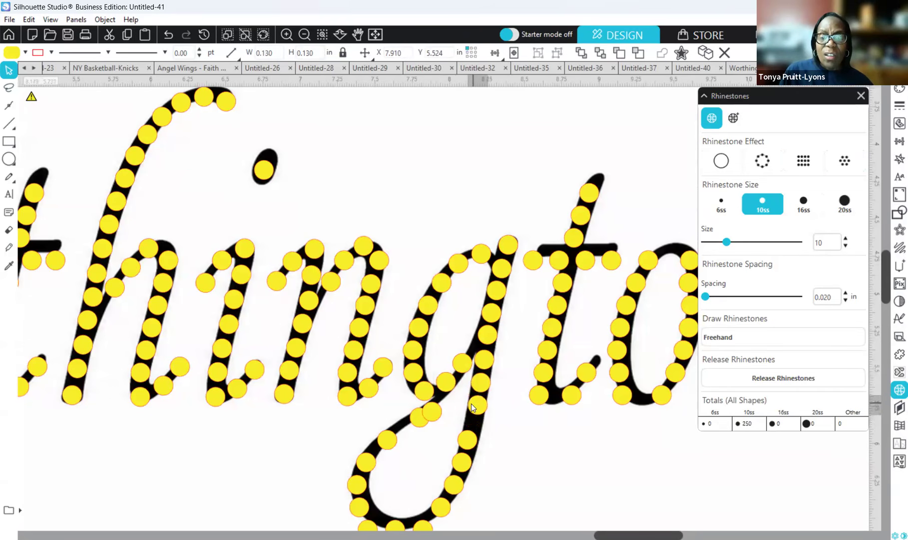
{"action": "left_click", "coordinate": [504, 446]}
{"action": "scroll", "coordinate": [505, 403], "scroll_direction": "down", "scroll_amount": 2}
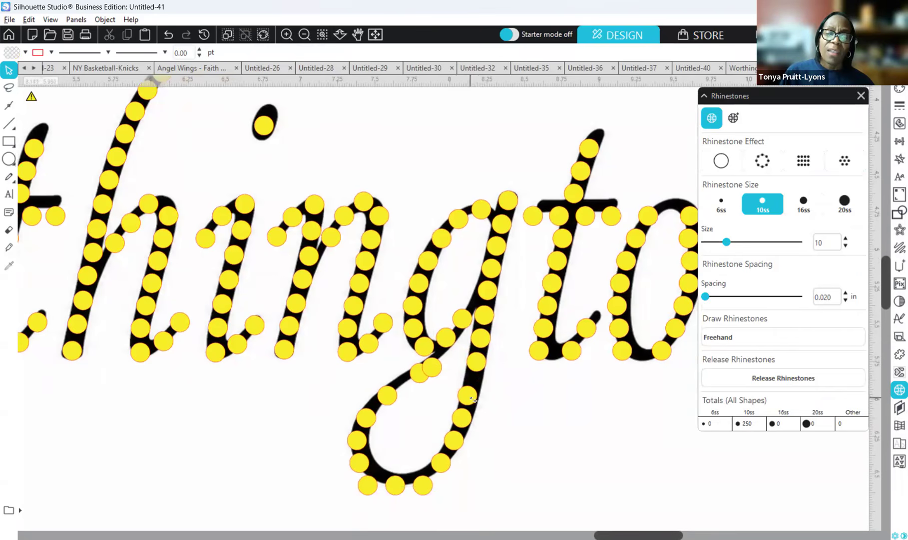
{"action": "left_click", "coordinate": [475, 379]}
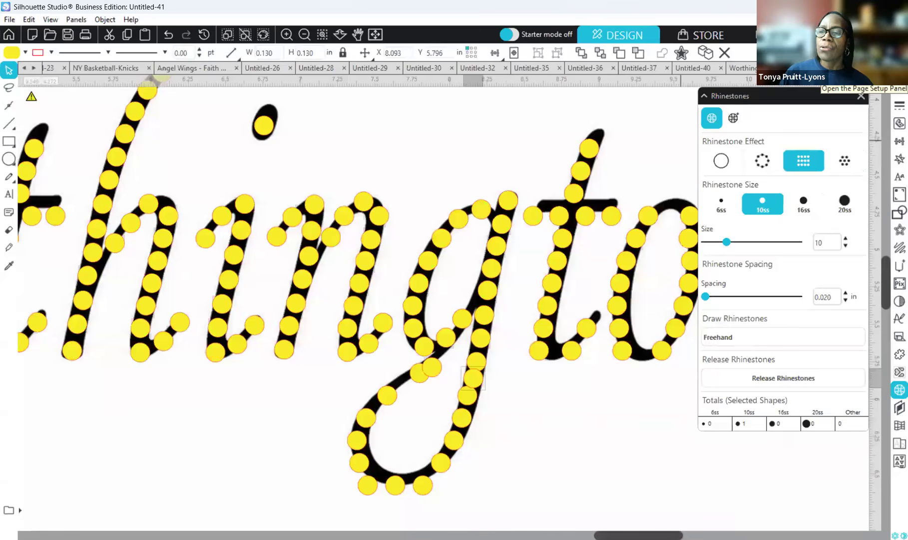
Open the alignment and distribution options and nudge the g's top stem stone up toward the stroke's tip
{"action": "left_click", "coordinate": [895, 142]}
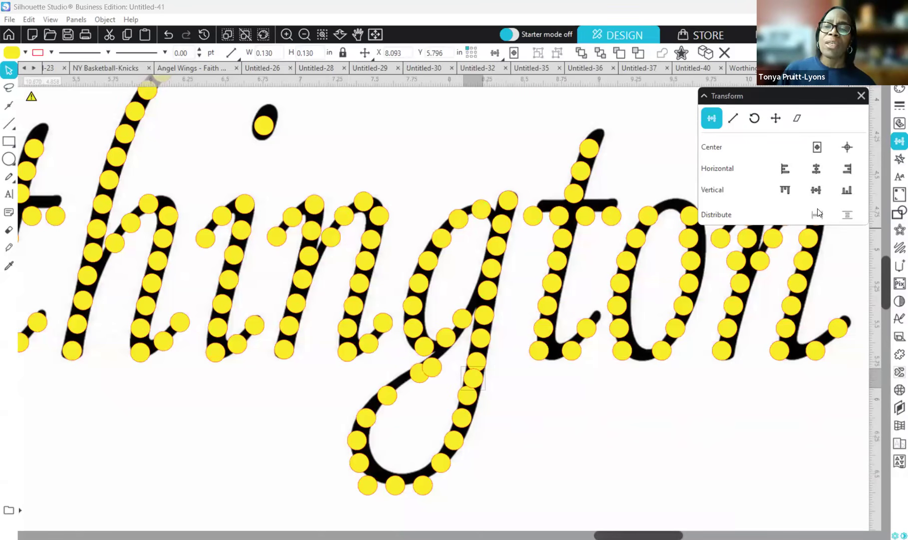
{"action": "left_click", "coordinate": [507, 207]}
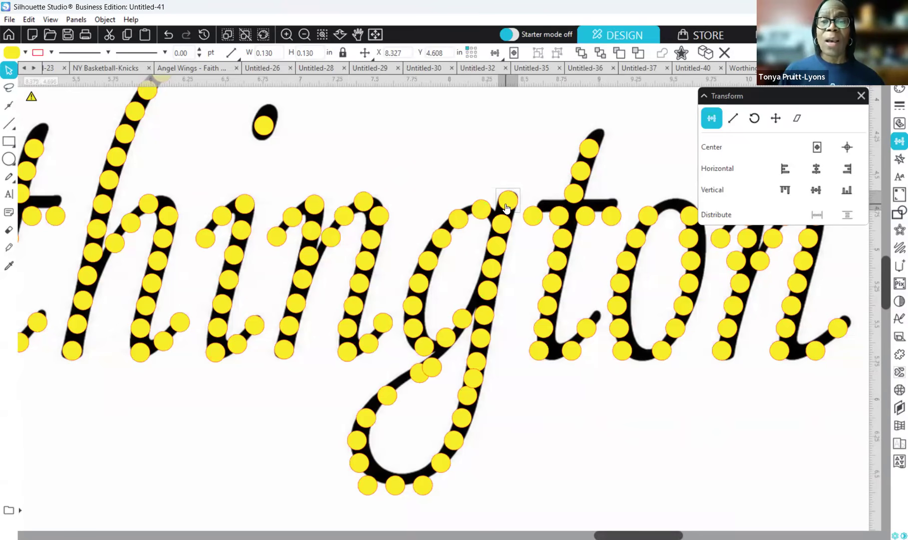
{"action": "key", "text": "Up"}
{"action": "key", "text": "Up"}
{"action": "key", "text": "Up"}
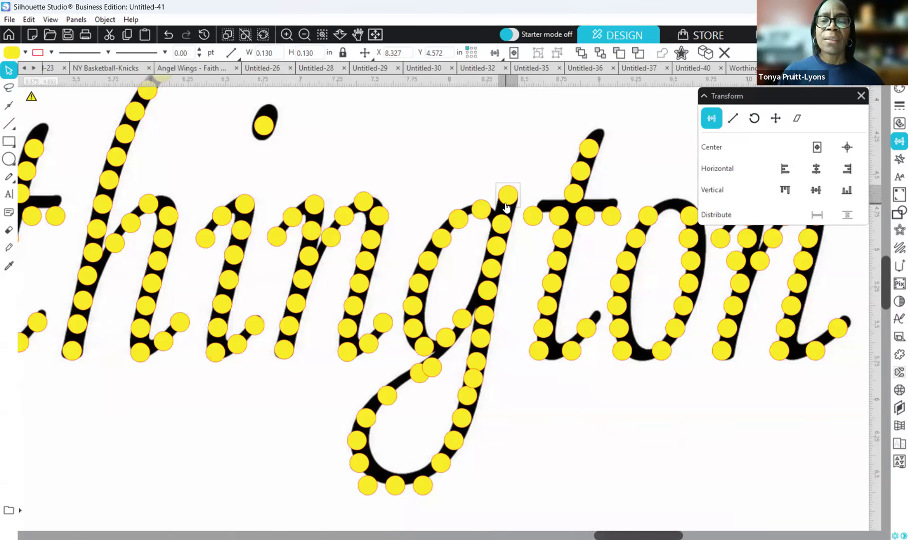
Select the g's stem stones from the tip down into the descender and distribute them evenly in the vertical direction
{"action": "left_click_drag", "start_coordinate": [505, 233], "coordinate": [479, 383]}
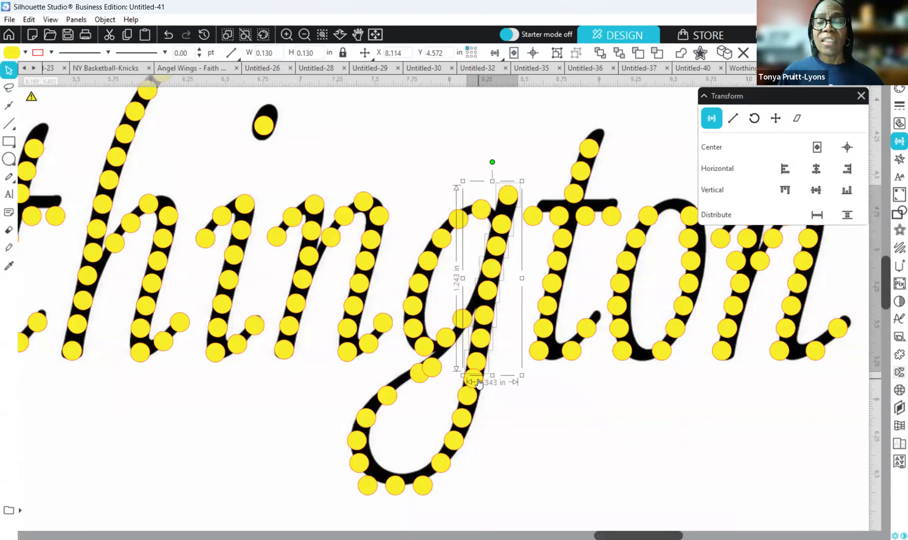
{"action": "left_click_drag", "start_coordinate": [479, 383], "coordinate": [470, 416]}
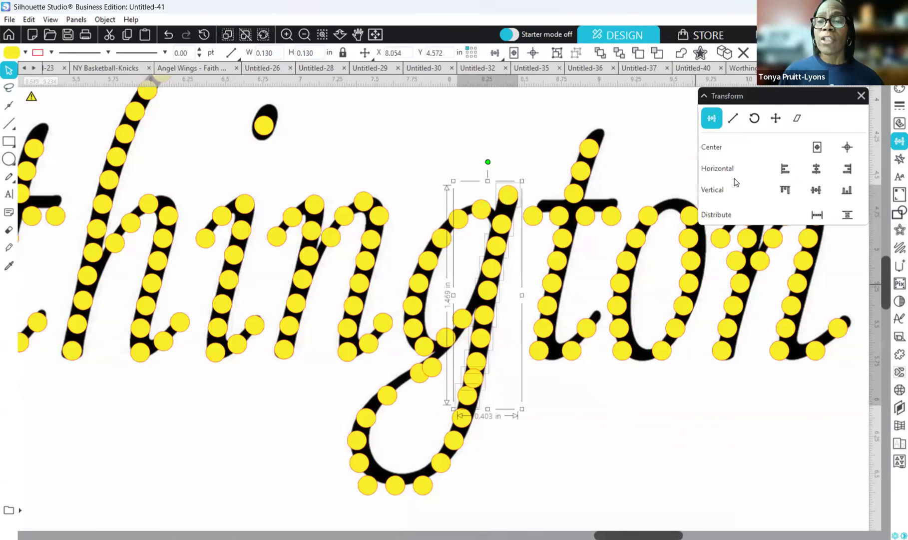
{"action": "left_click", "coordinate": [848, 215]}
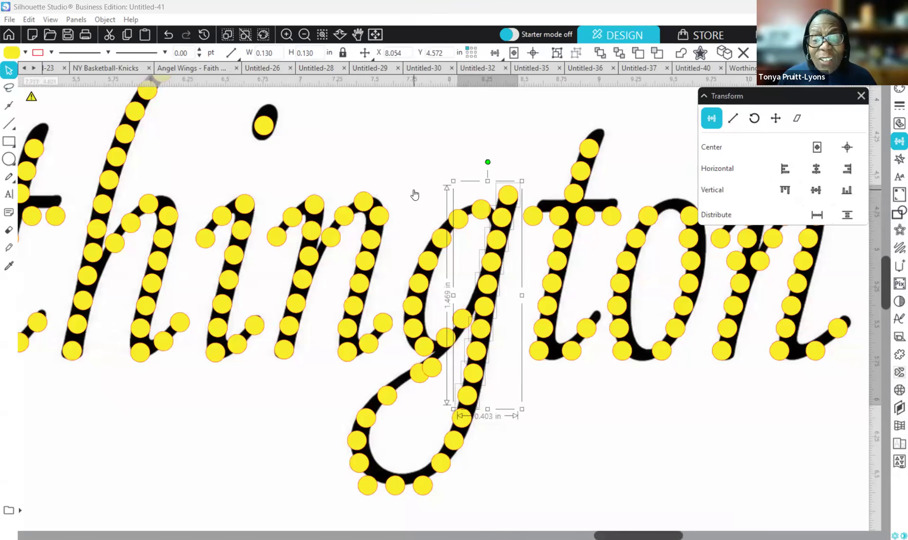
Move the stones around the g's tail loop onto the stroke, separating the overlapping pair where the tail meets the bowl
{"action": "key", "text": "ctrl+a"}
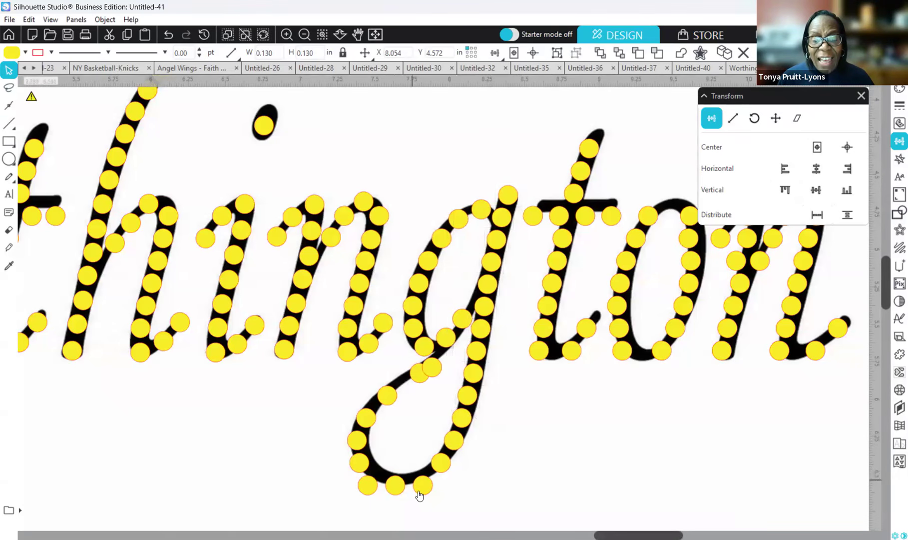
{"action": "left_click_drag", "start_coordinate": [420, 486], "coordinate": [395, 482]}
{"action": "left_click", "coordinate": [411, 384]}
{"action": "left_click_drag", "start_coordinate": [423, 377], "coordinate": [411, 383]}
{"action": "left_click", "coordinate": [433, 370]}
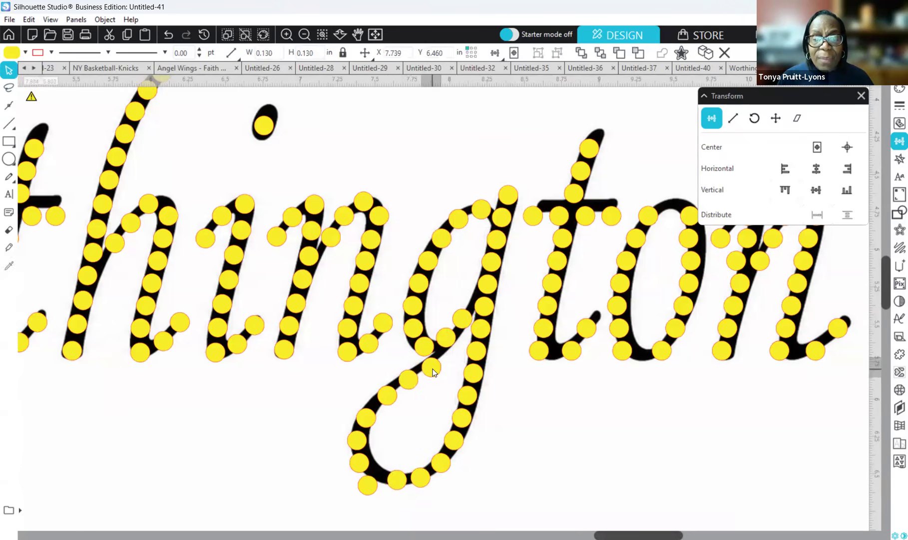
{"action": "left_click_drag", "start_coordinate": [366, 415], "coordinate": [379, 474]}
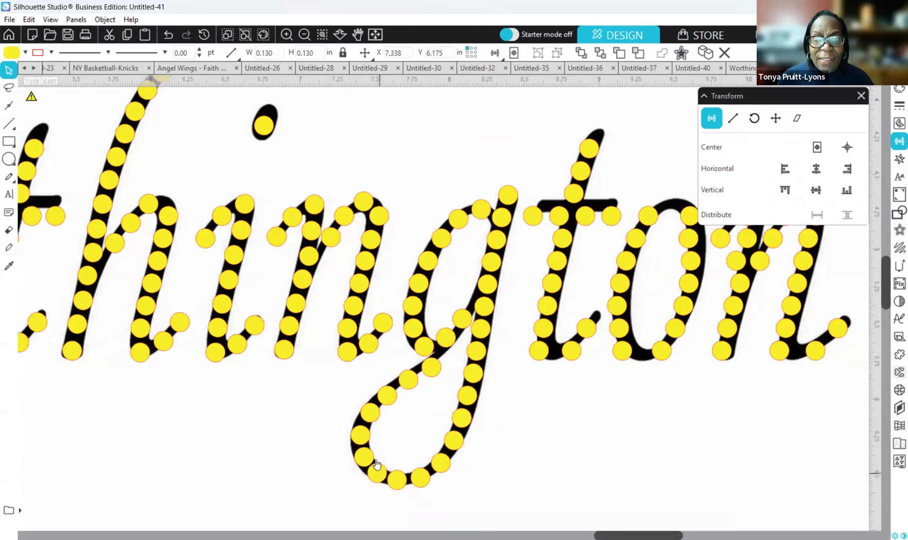
Fine-tune the spacing of the stones along the bottom curve and upper return stroke of the g's tail
{"action": "left_click", "coordinate": [399, 480]}
{"action": "left_click_drag", "start_coordinate": [420, 477], "coordinate": [445, 469]}
{"action": "left_click", "coordinate": [382, 425]}
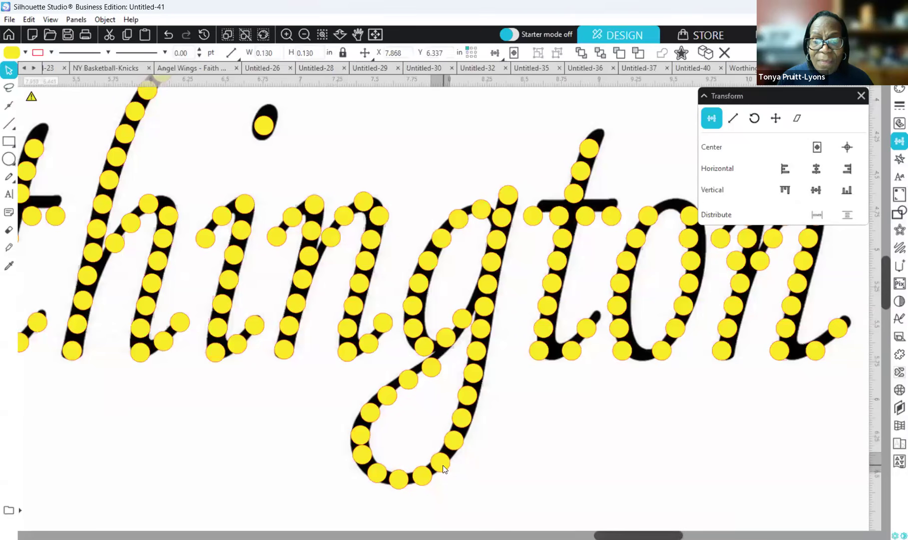
{"action": "left_click", "coordinate": [386, 404]}
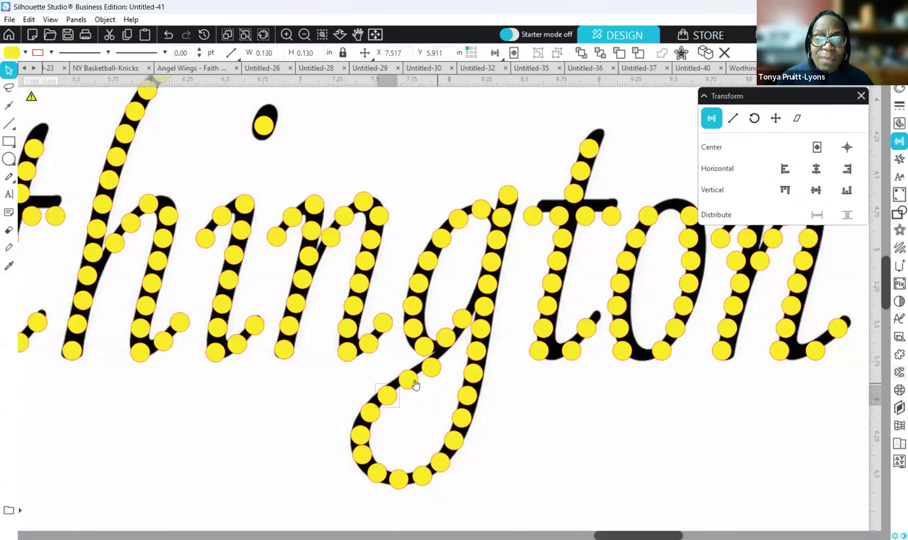
{"action": "left_click_drag", "start_coordinate": [413, 386], "coordinate": [435, 372]}
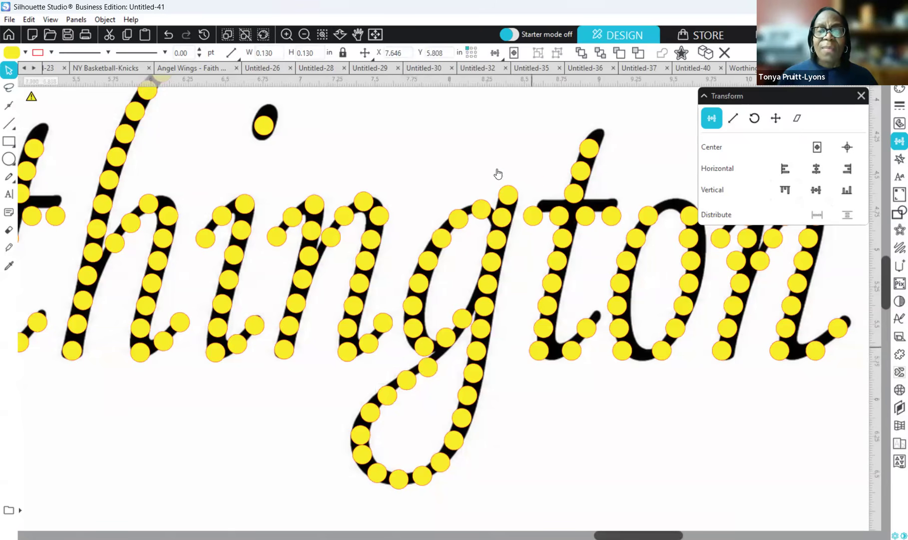
Move the two stones at the foot of the second t onto its curved stroke
{"action": "left_click", "coordinate": [563, 95]}
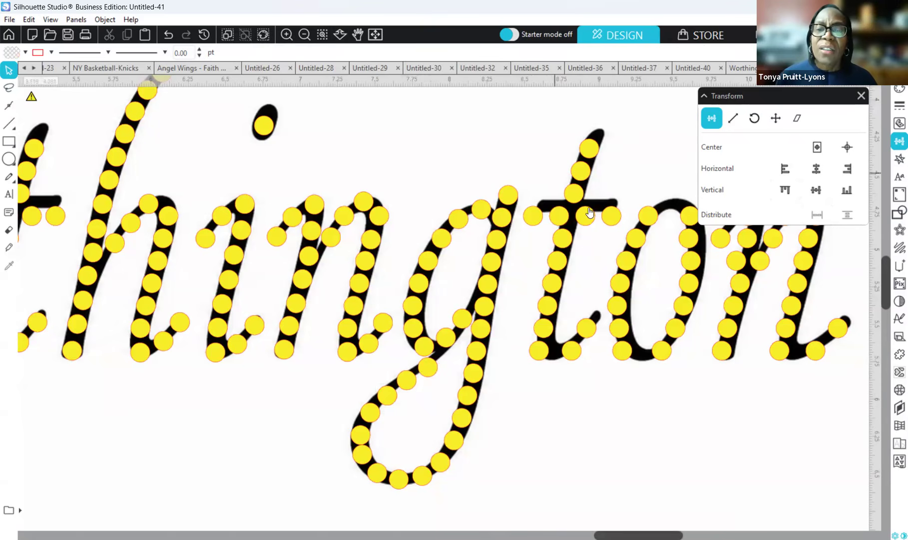
{"action": "left_click", "coordinate": [568, 352]}
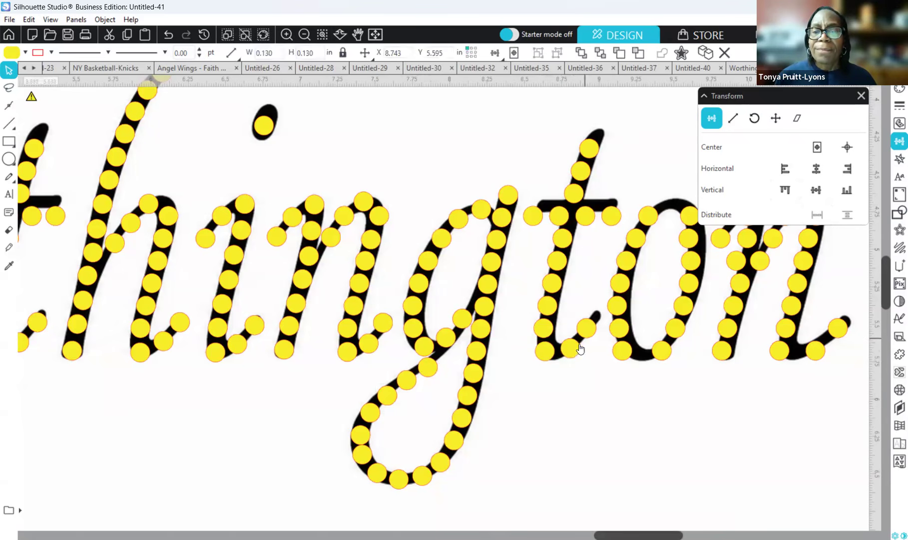
{"action": "left_click", "coordinate": [563, 328]}
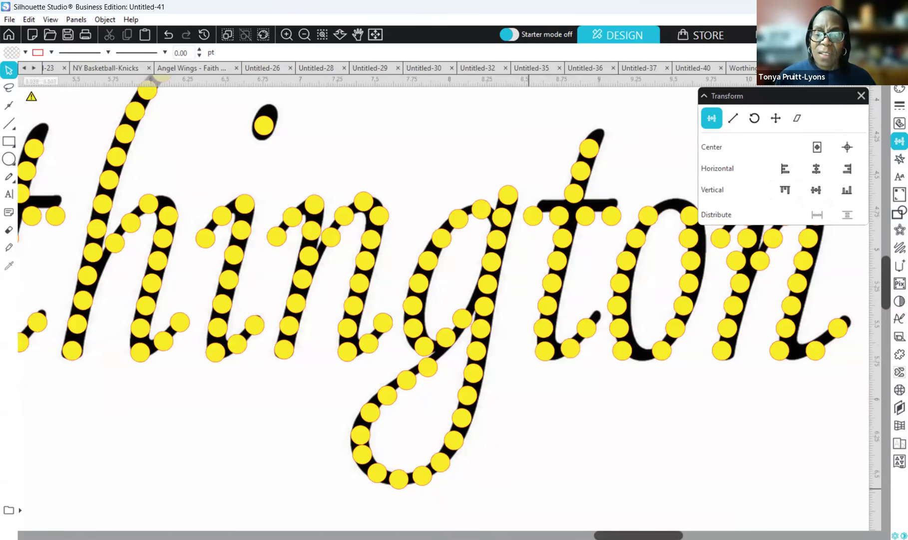
Add a copy of the o's upper-left stone at the top of its curve and center a stone in the bottom gap
{"action": "scroll", "coordinate": [434, 280], "scroll_direction": "right", "scroll_amount": 6}
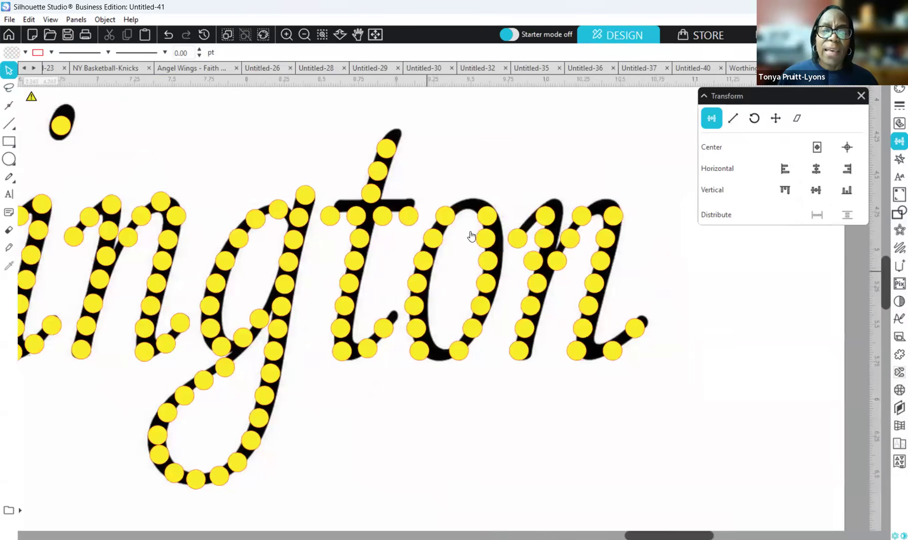
{"action": "left_click", "coordinate": [447, 217]}
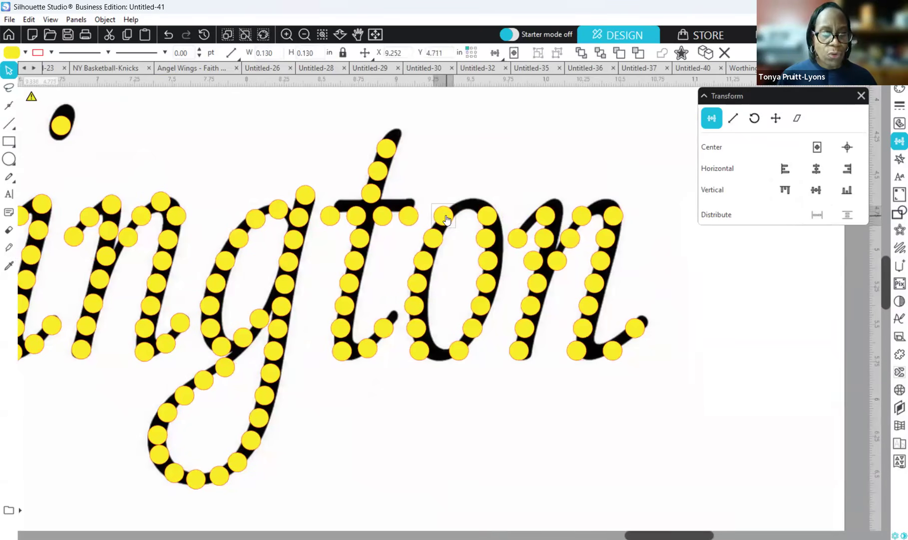
{"action": "left_click_drag", "start_coordinate": [448, 217], "coordinate": [470, 206]}
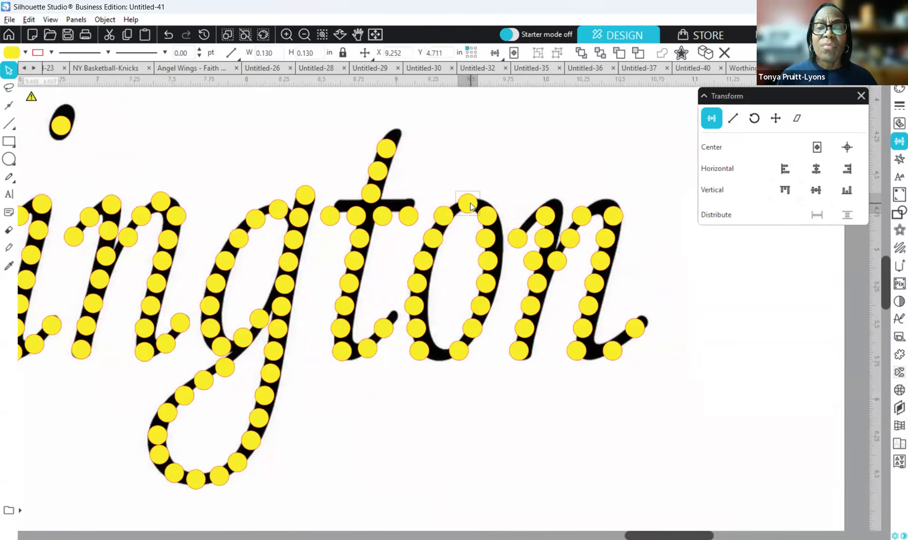
{"action": "left_click_drag", "start_coordinate": [452, 351], "coordinate": [440, 351]}
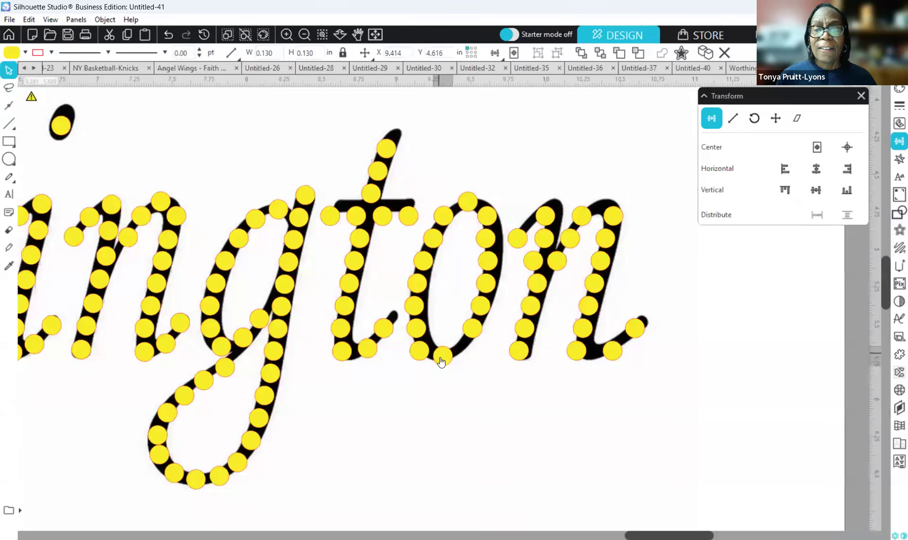
Fill the o's lower-right gap and move the stones up its right side onto the stroke with even spacing
{"action": "key", "text": "Escape"}
{"action": "mouse_move", "coordinate": [457, 351]}
{"action": "left_mouse_down"}
{"action": "mouse_move", "coordinate": [489, 294]}
{"action": "mouse_move", "coordinate": [496, 232]}
{"action": "left_mouse_up"}
{"action": "left_click", "coordinate": [491, 214]}
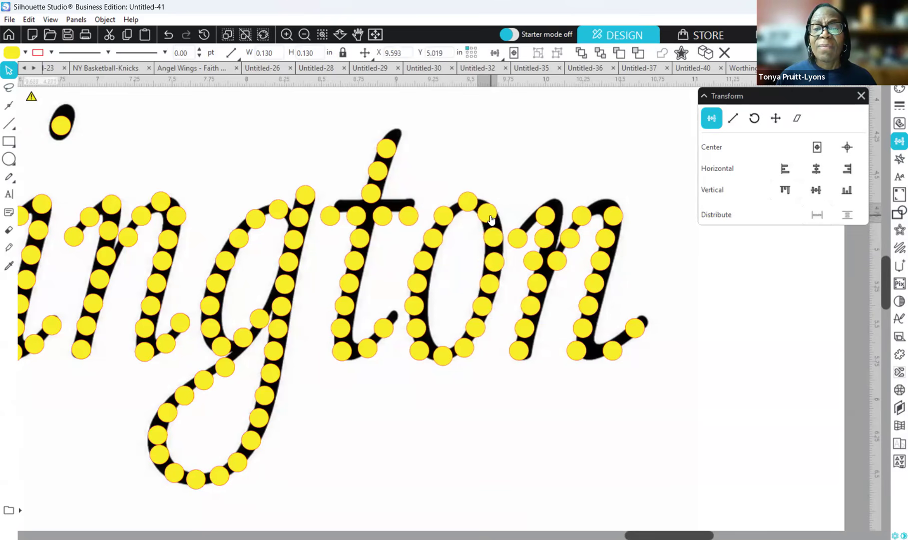
{"action": "left_click_drag", "start_coordinate": [491, 216], "coordinate": [492, 216]}
{"action": "left_click_drag", "start_coordinate": [495, 260], "coordinate": [495, 257]}
{"action": "left_click", "coordinate": [487, 221]}
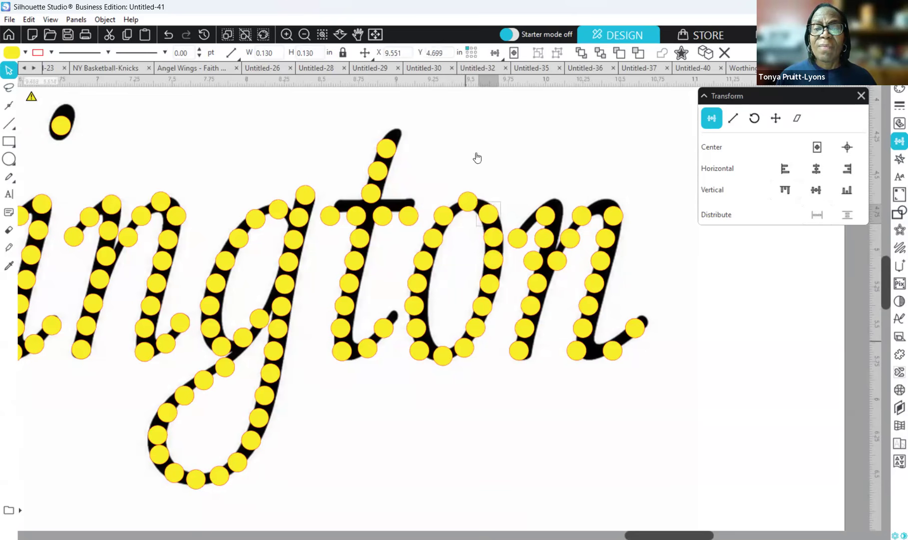
Reposition the stones on the final n's entry stroke and first stem, from its top corner down to the foot
{"action": "left_click", "coordinate": [434, 242]}
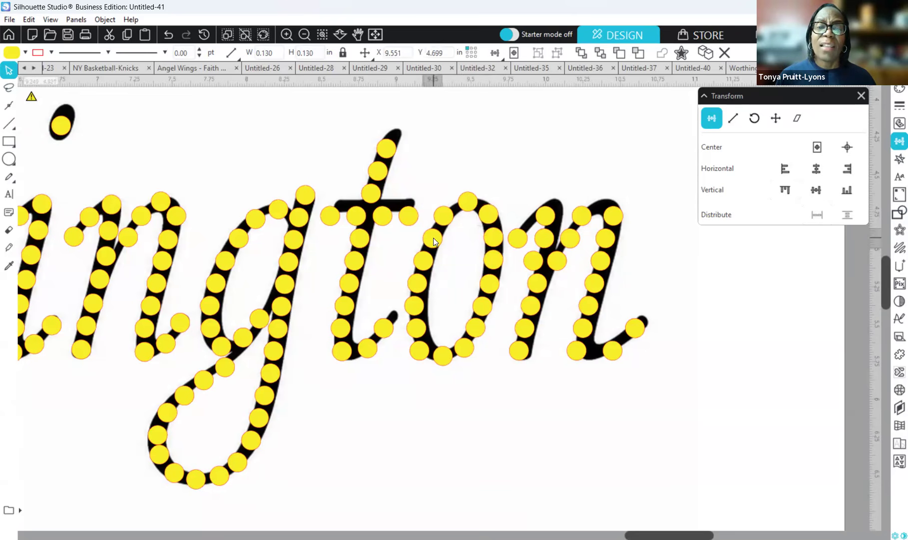
{"action": "mouse_move", "coordinate": [545, 219]}
{"action": "left_mouse_down"}
{"action": "mouse_move", "coordinate": [532, 220]}
{"action": "mouse_move", "coordinate": [554, 203]}
{"action": "left_mouse_up"}
{"action": "mouse_move", "coordinate": [542, 260]}
{"action": "left_mouse_down"}
{"action": "mouse_move", "coordinate": [558, 229]}
{"action": "mouse_move", "coordinate": [523, 350]}
{"action": "left_mouse_up"}
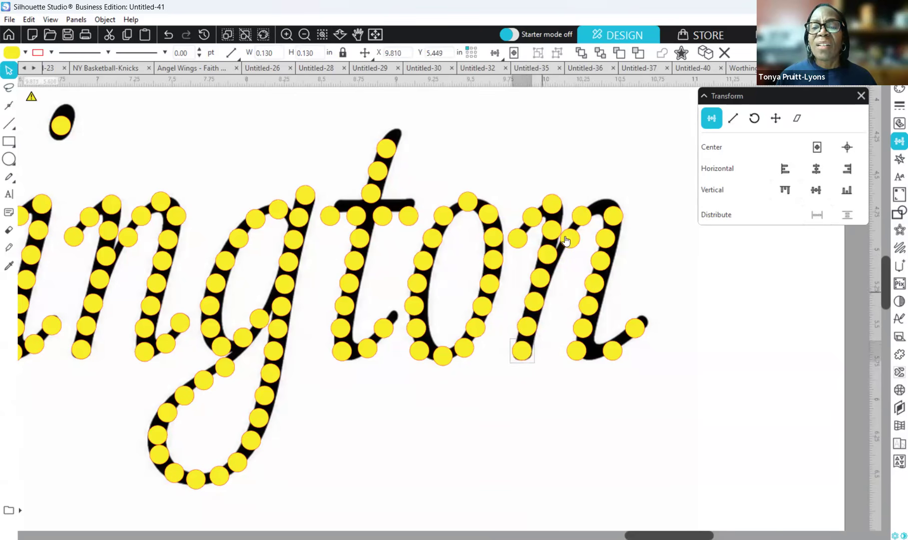
Fill the gap on the rising curve of the final n's arch and move the two stones at its foot onto the stroke
{"action": "left_click_drag", "start_coordinate": [568, 247], "coordinate": [592, 209]}
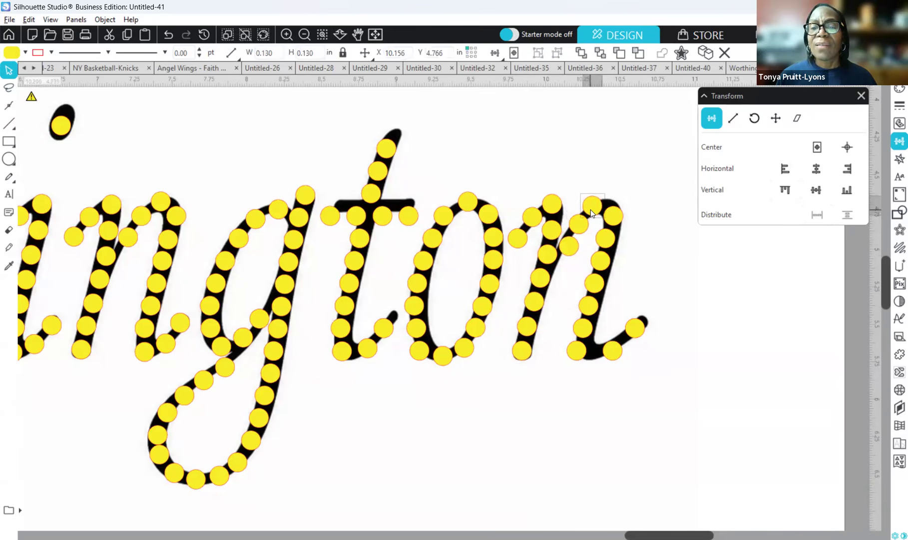
{"action": "mouse_move", "coordinate": [613, 352]}
{"action": "left_mouse_down"}
{"action": "mouse_move", "coordinate": [623, 345]}
{"action": "mouse_move", "coordinate": [584, 351]}
{"action": "mouse_move", "coordinate": [614, 345]}
{"action": "left_mouse_up"}
{"action": "left_click", "coordinate": [632, 331]}
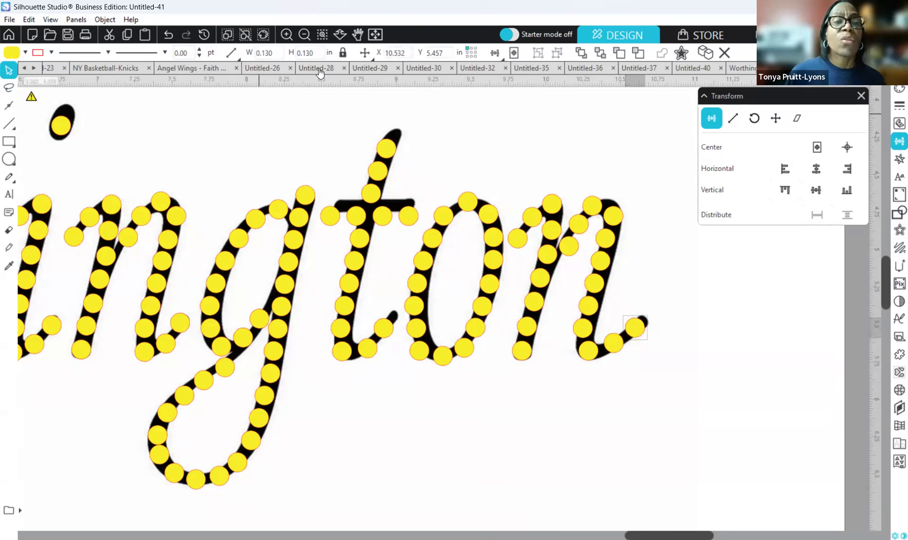
Delete the stray stone lying outside the page, beside the W
{"action": "left_click", "coordinate": [302, 36]}
{"action": "left_click", "coordinate": [303, 36]}
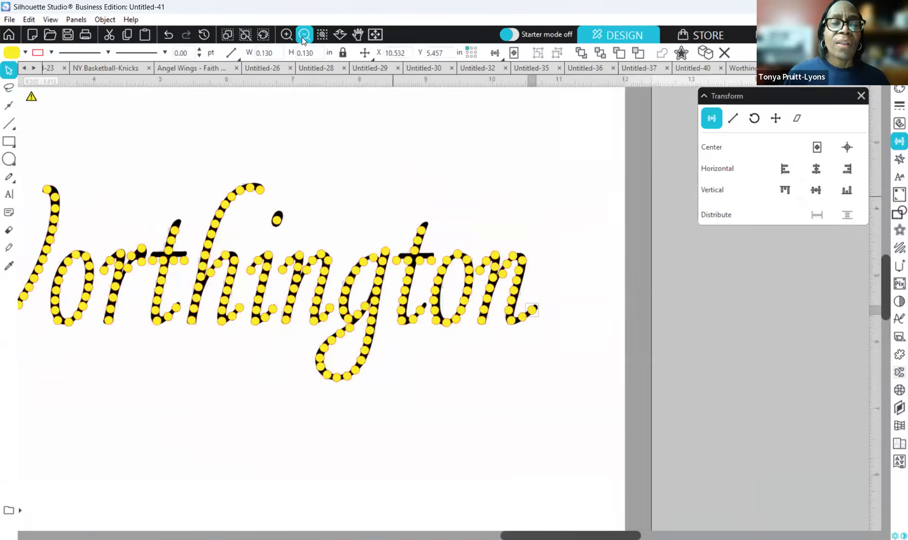
{"action": "left_click", "coordinate": [302, 35]}
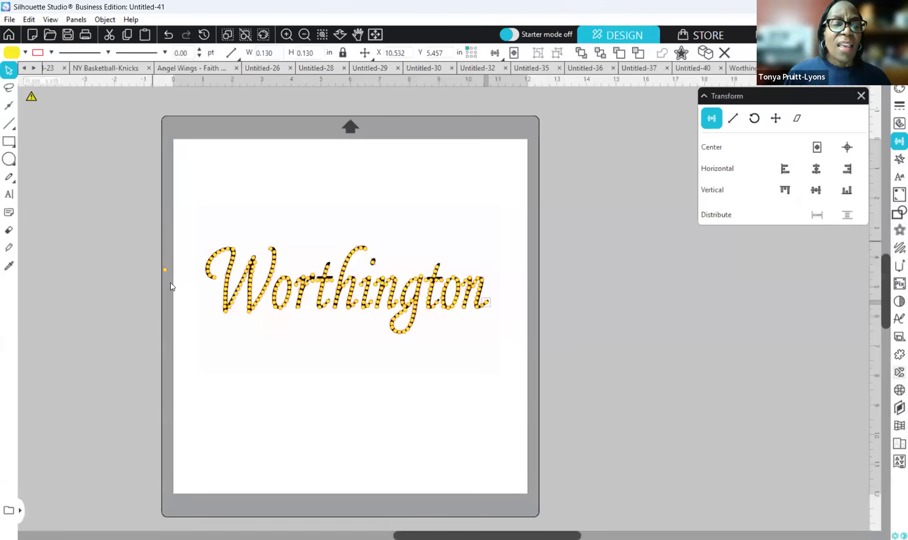
{"action": "left_click", "coordinate": [115, 285]}
{"action": "left_click", "coordinate": [116, 284]}
{"action": "key", "text": "Delete"}
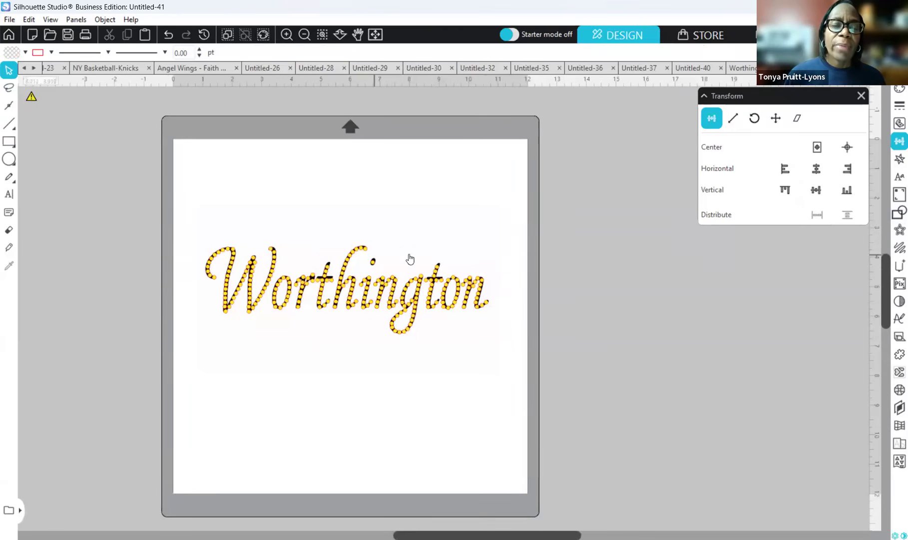
Move the black Worthington script image off the page and fill all the rhinestones with black
{"action": "left_click", "coordinate": [375, 262]}
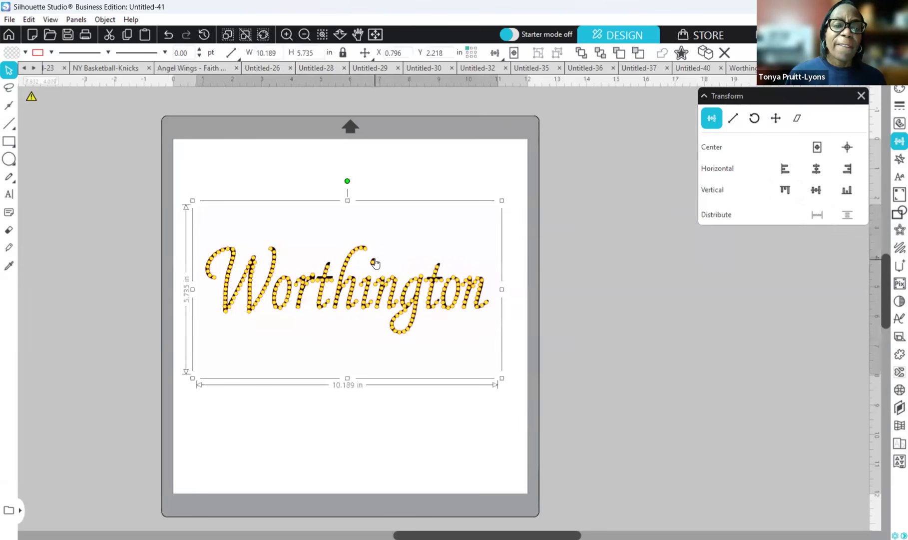
{"action": "left_click_drag", "start_coordinate": [375, 260], "coordinate": [834, 305]}
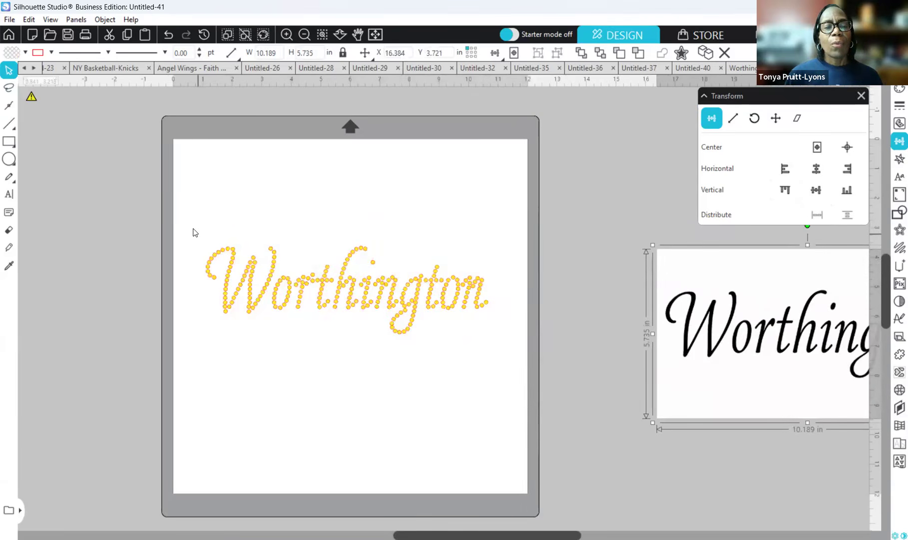
{"action": "left_click_drag", "start_coordinate": [192, 228], "coordinate": [543, 338]}
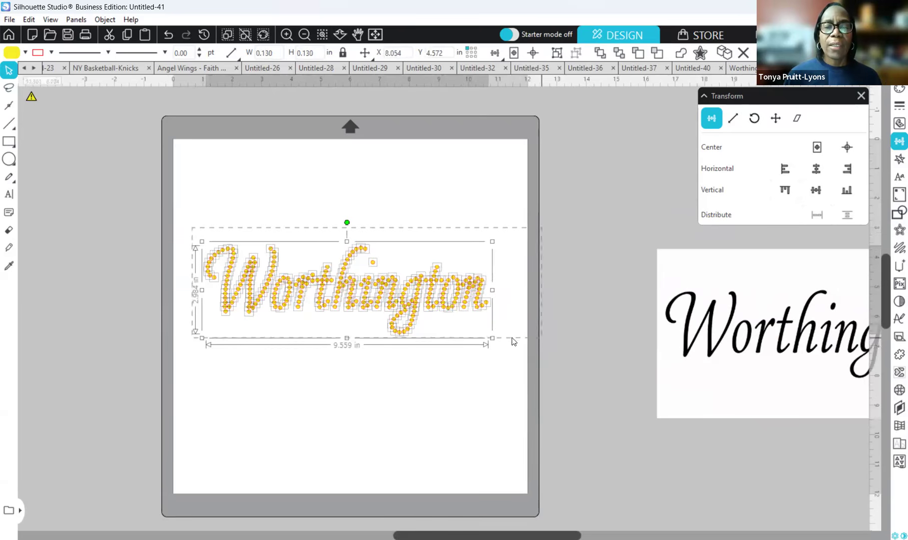
{"action": "left_click", "coordinate": [894, 90]}
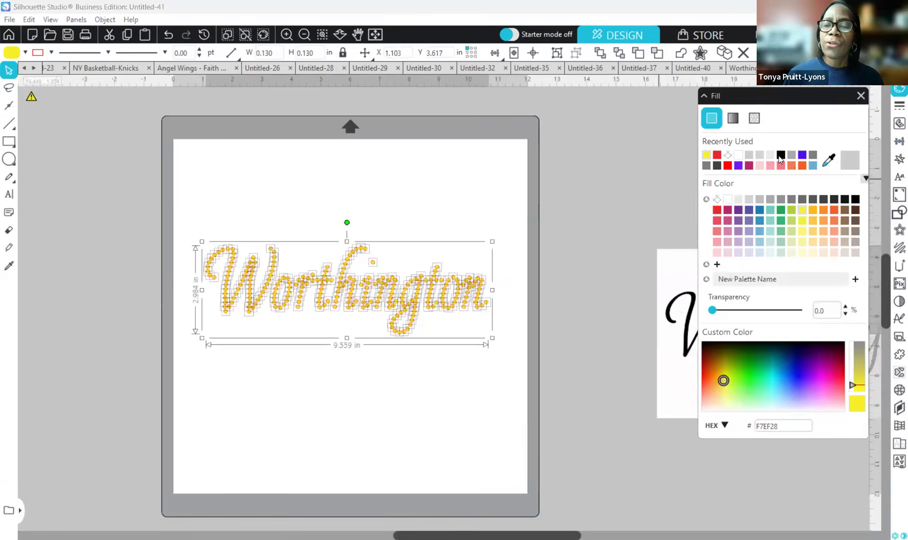
{"action": "left_click", "coordinate": [781, 159]}
{"action": "left_click", "coordinate": [258, 341]}
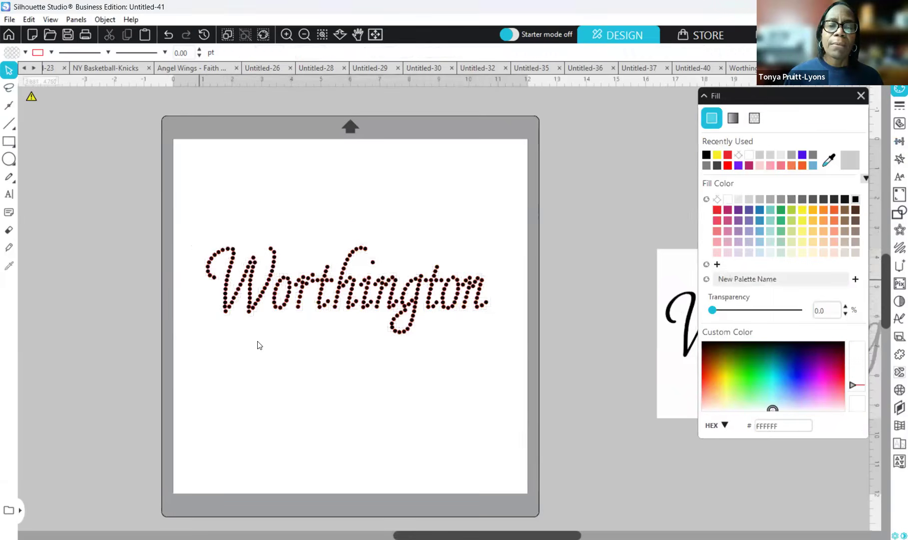
Place the original Worthington script image directly beneath the rhinestone version on the page
{"action": "left_click_drag", "start_coordinate": [667, 379], "coordinate": [209, 448]}
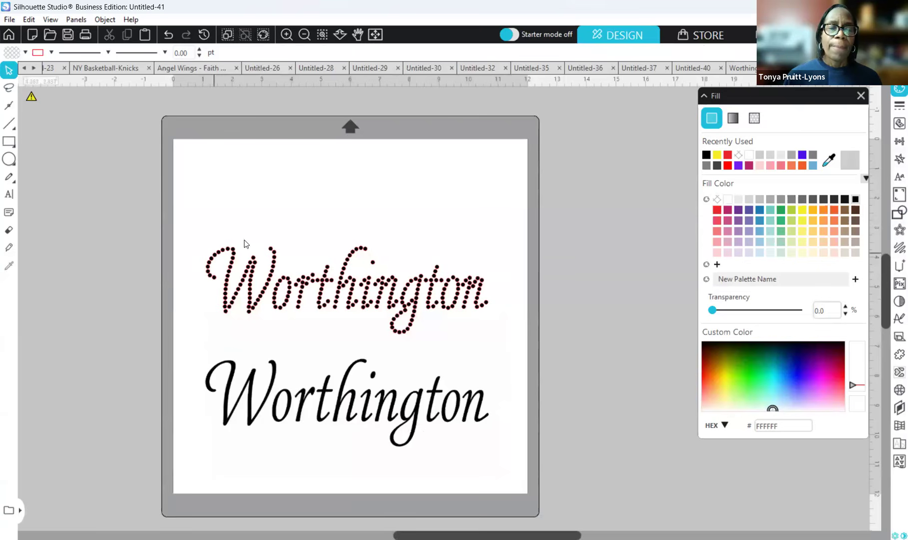
{"action": "mouse_move", "coordinate": [417, 419]}
{"action": "left_mouse_down"}
{"action": "mouse_move", "coordinate": [416, 303]}
{"action": "mouse_move", "coordinate": [409, 413]}
{"action": "mouse_move", "coordinate": [415, 300]}
{"action": "mouse_move", "coordinate": [408, 397]}
{"action": "left_mouse_up"}
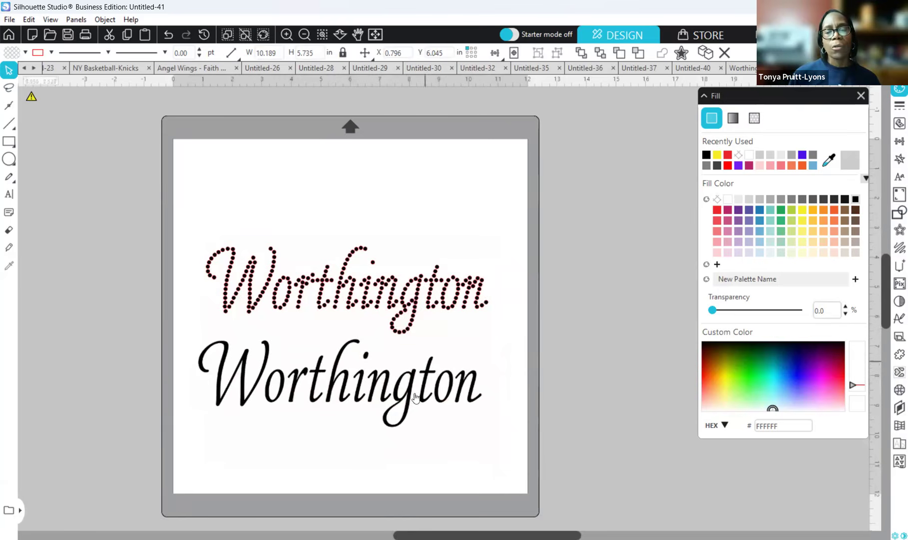
{"action": "left_click", "coordinate": [420, 411]}
{"action": "left_click_drag", "start_coordinate": [415, 392], "coordinate": [409, 382]}
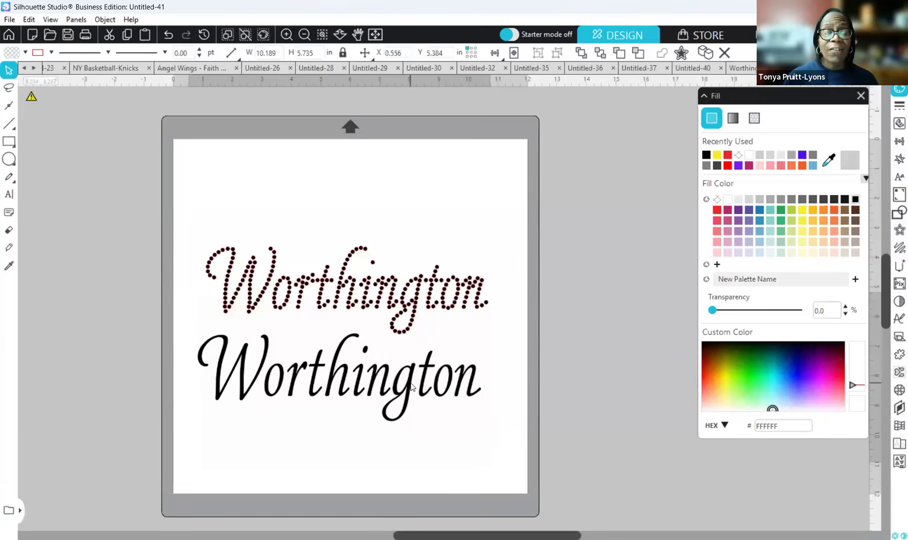
{"action": "left_click", "coordinate": [410, 382]}
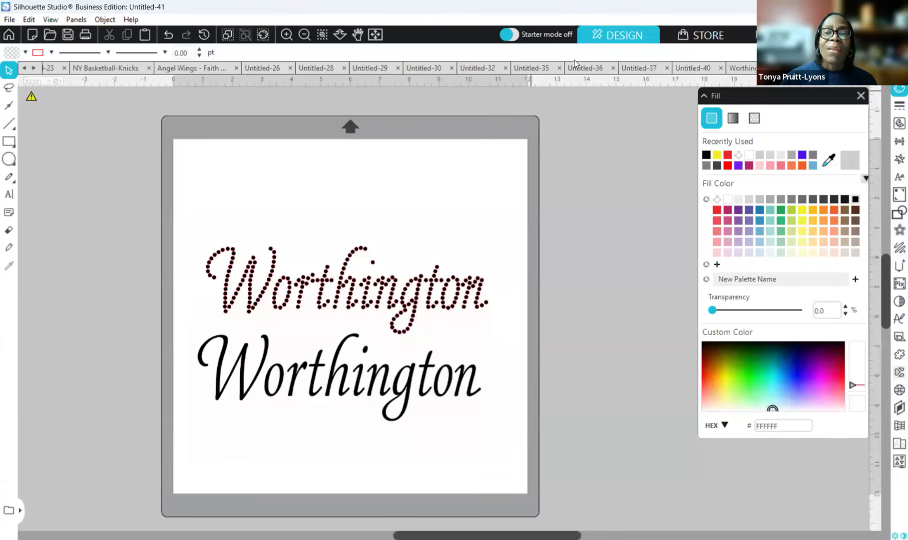
{"action": "scroll", "coordinate": [570, 182], "scroll_direction": "up", "scroll_amount": 2}
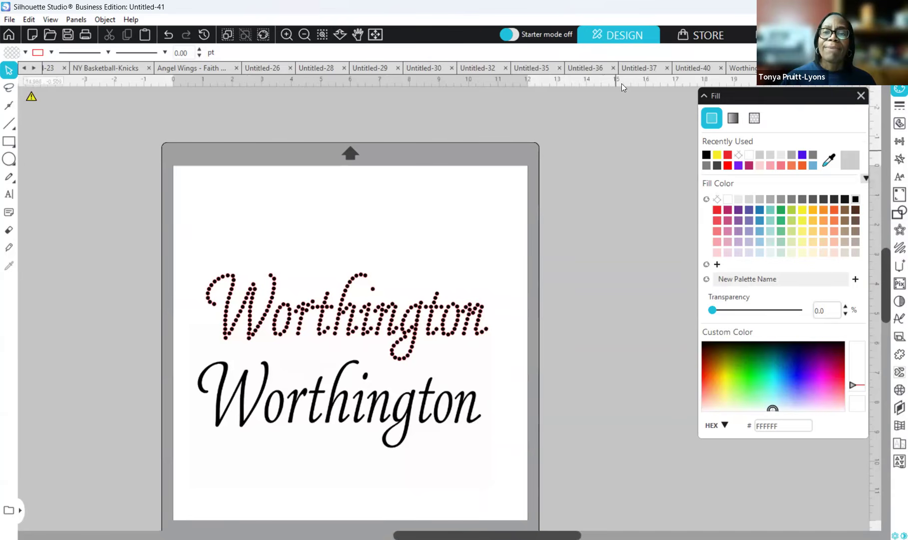
{"action": "scroll", "coordinate": [644, 195], "scroll_direction": "up", "scroll_amount": 2}
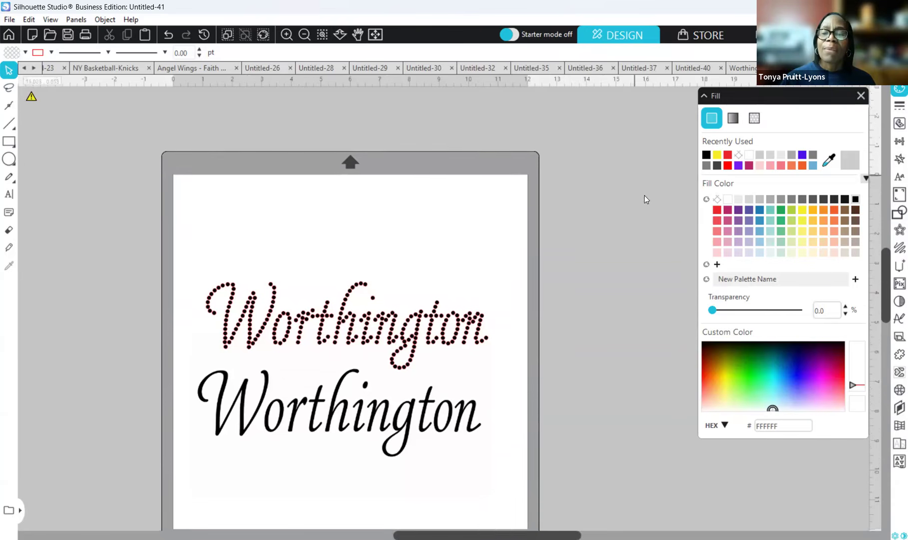